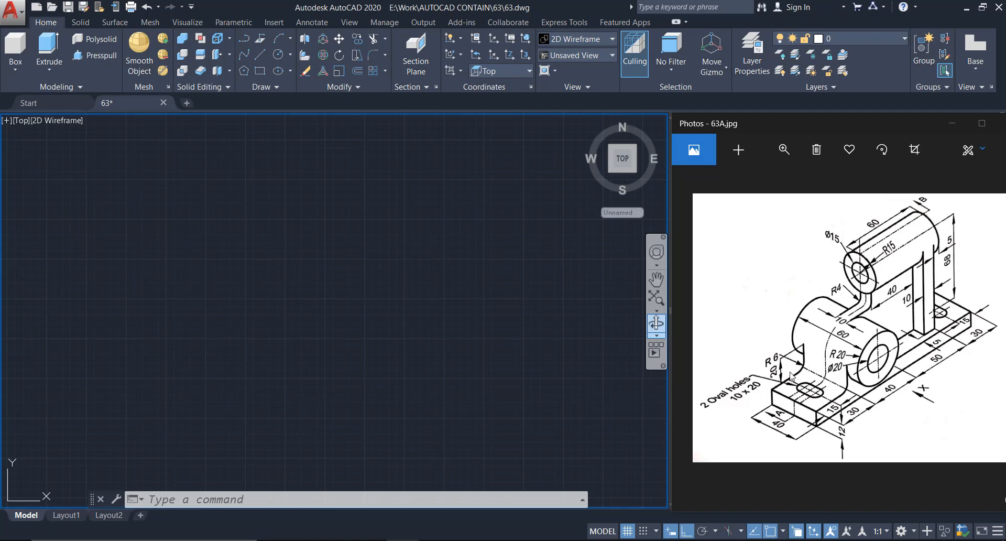
- Switch the viewport to the Front view
left_click(260, 305)
left_click(259, 306)
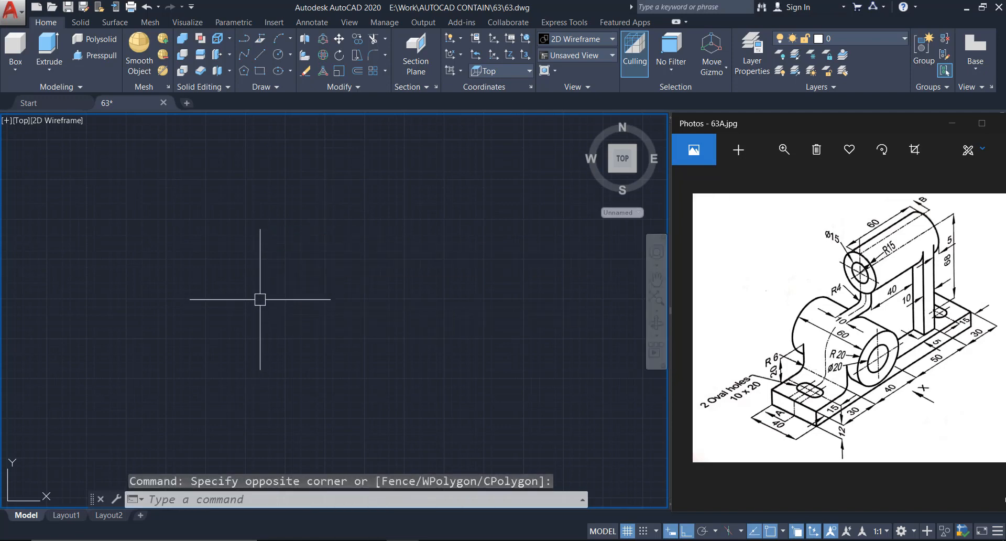
left_click(21, 121)
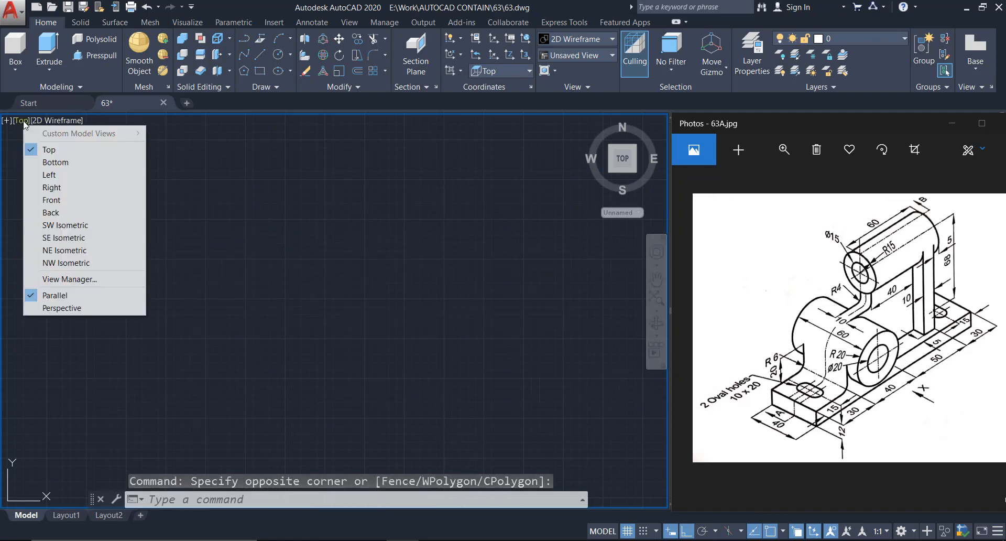
left_click(49, 201)
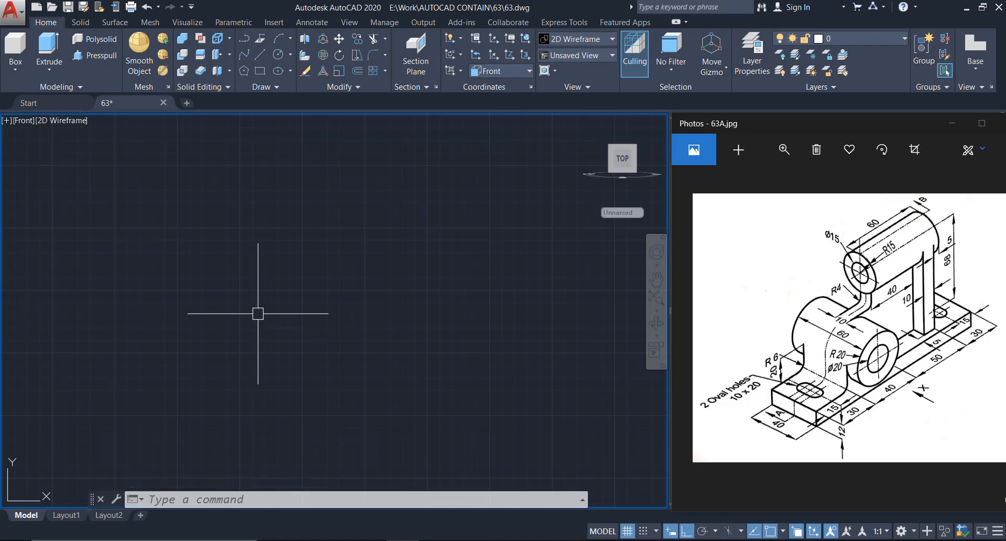
- Draw the base plate's front profile as a rectangle 150 long and 12 wide
type("rec")
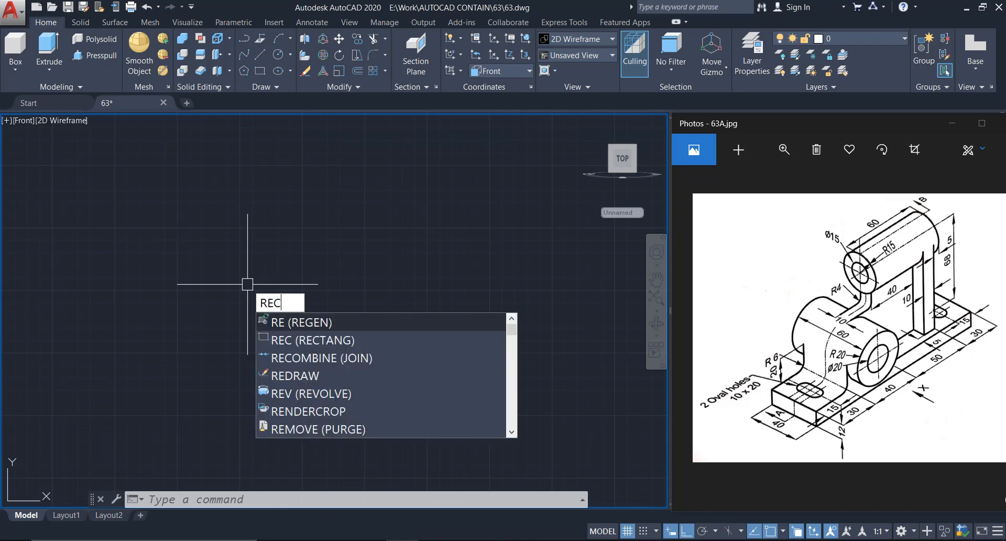
key("Return")
left_click(145, 275)
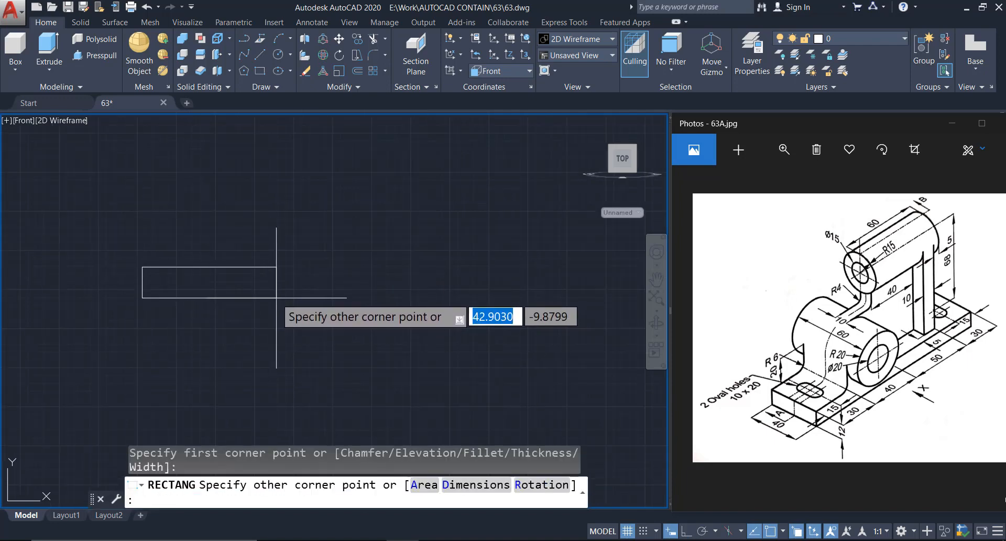
type("d")
key("Return")
type("150")
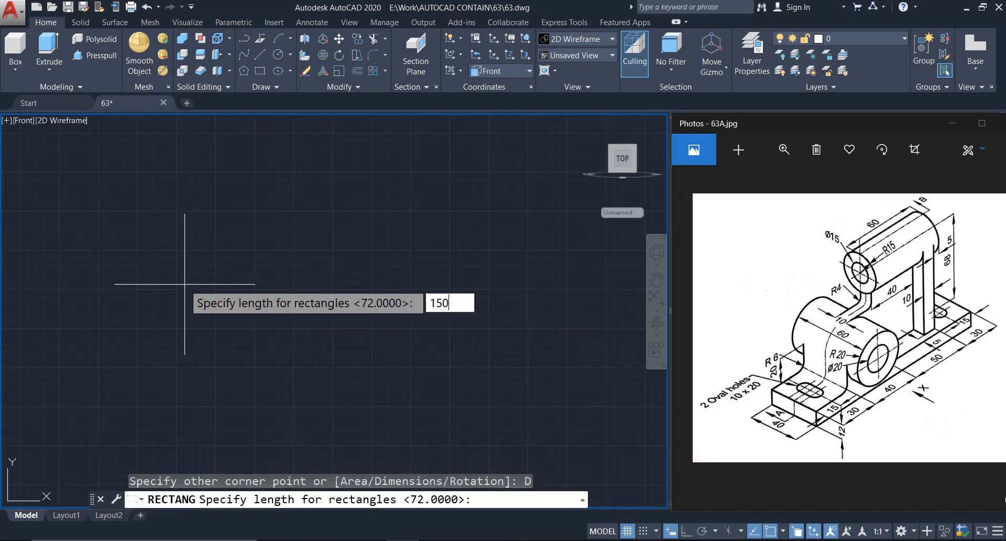
key("Return")
type("12")
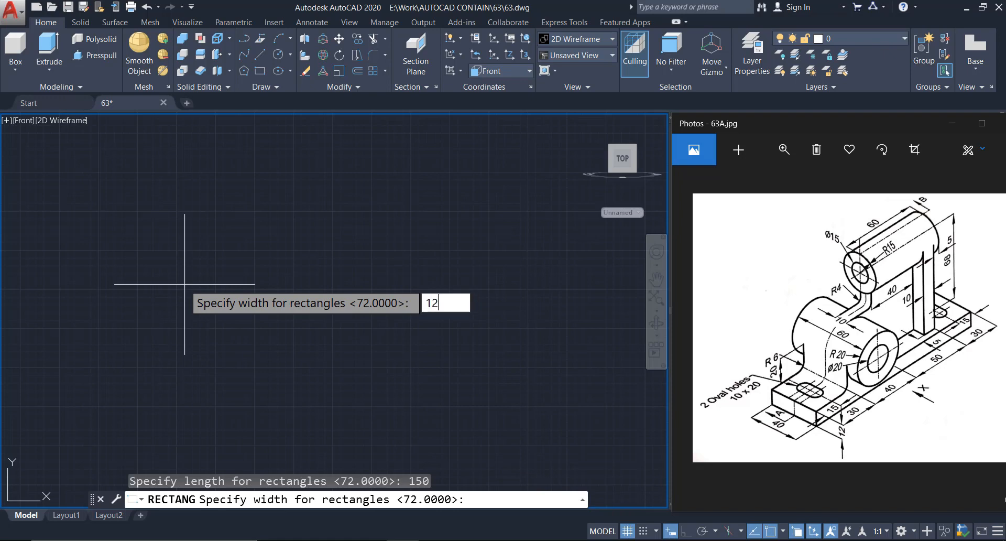
key("Return")
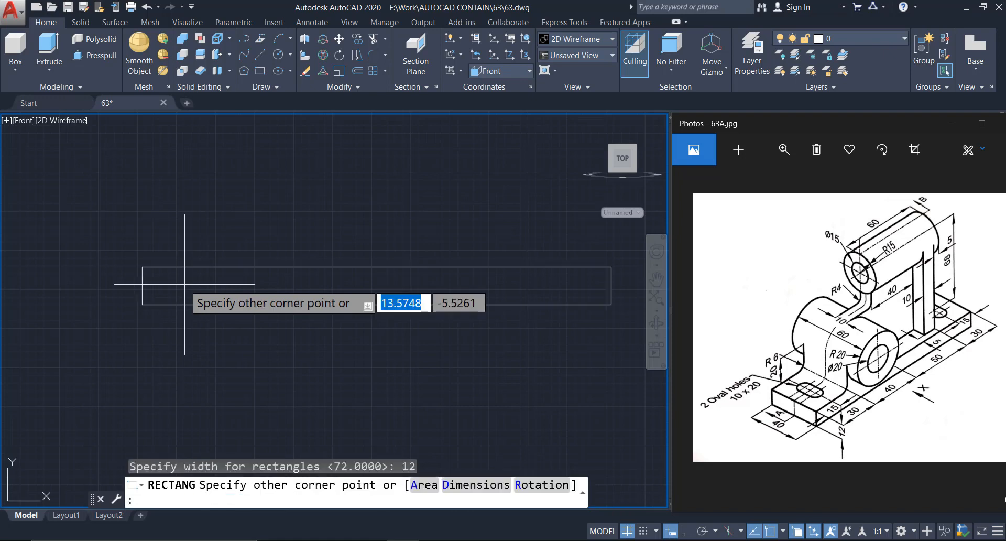
left_click(185, 285)
- Draw a circle of diameter 20 centred on the base rectangle's upper-left corner
middle_click_drag(324, 288, 300, 322)
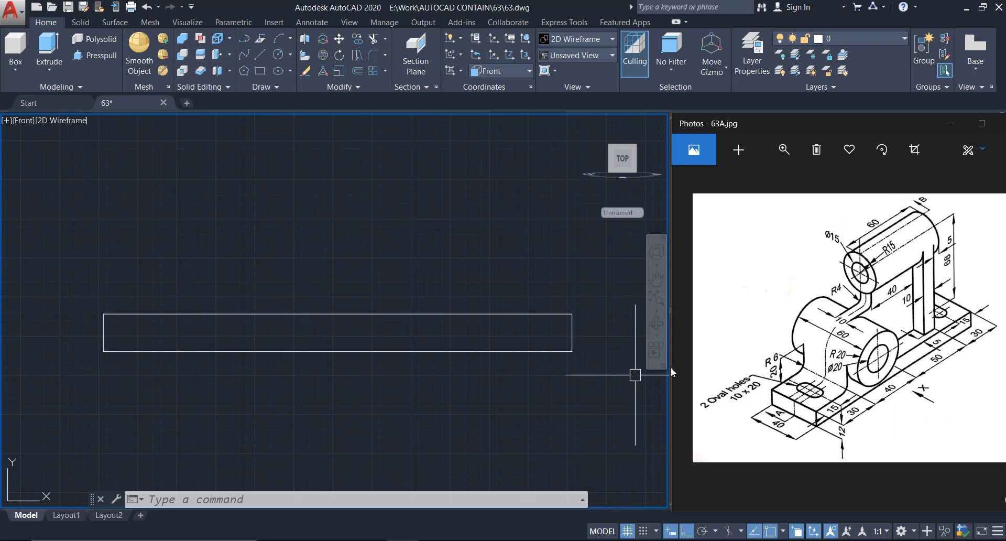
middle_click_drag(299, 281, 330, 283)
type("c")
key("Return")
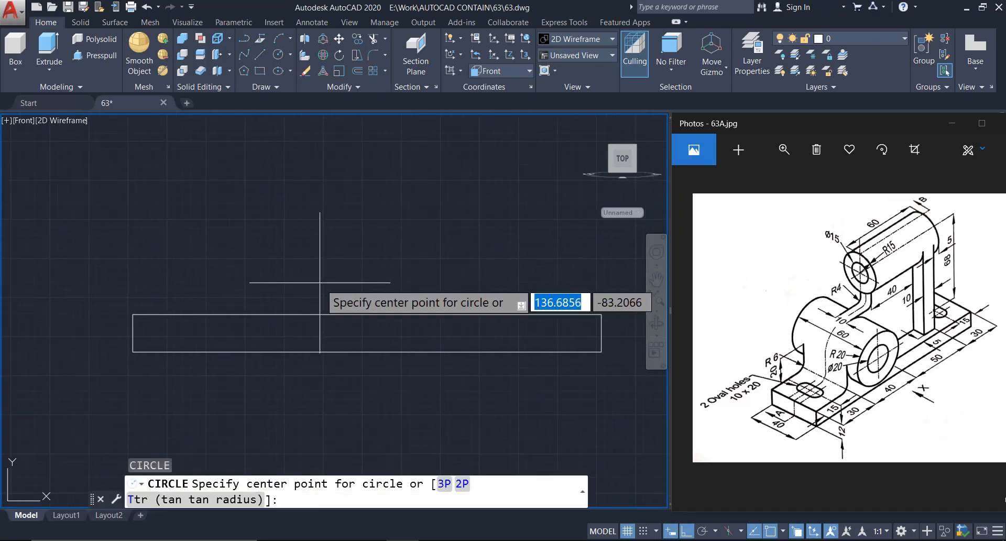
left_click(134, 315)
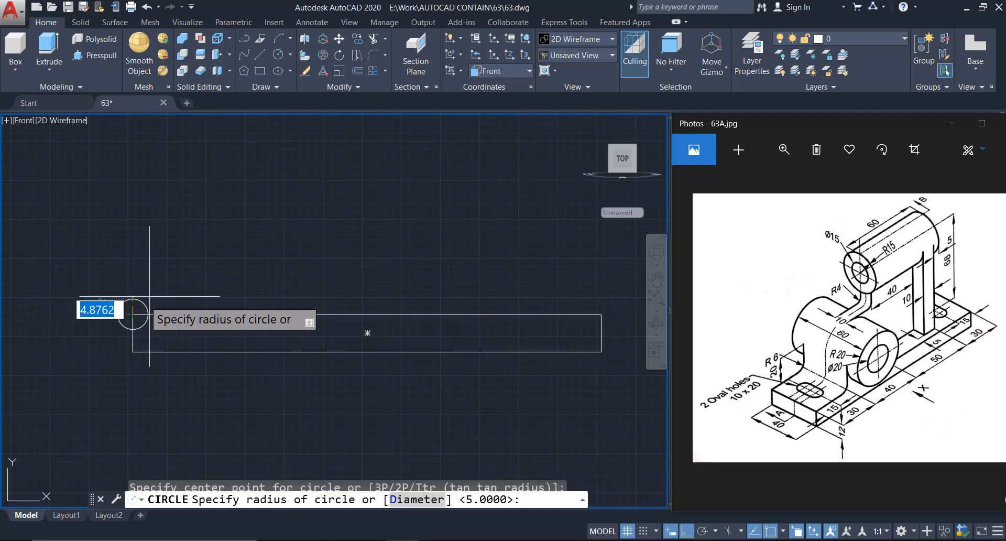
type("d")
key("Return")
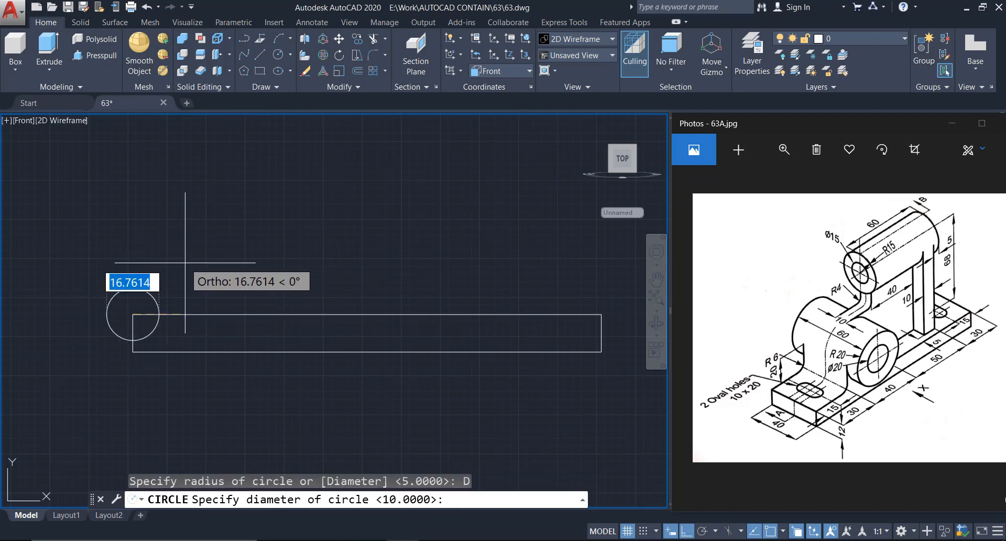
type("20")
key("Return")
- Draw a concentric circle of radius 20 around the diameter 20 circle
key("Return")
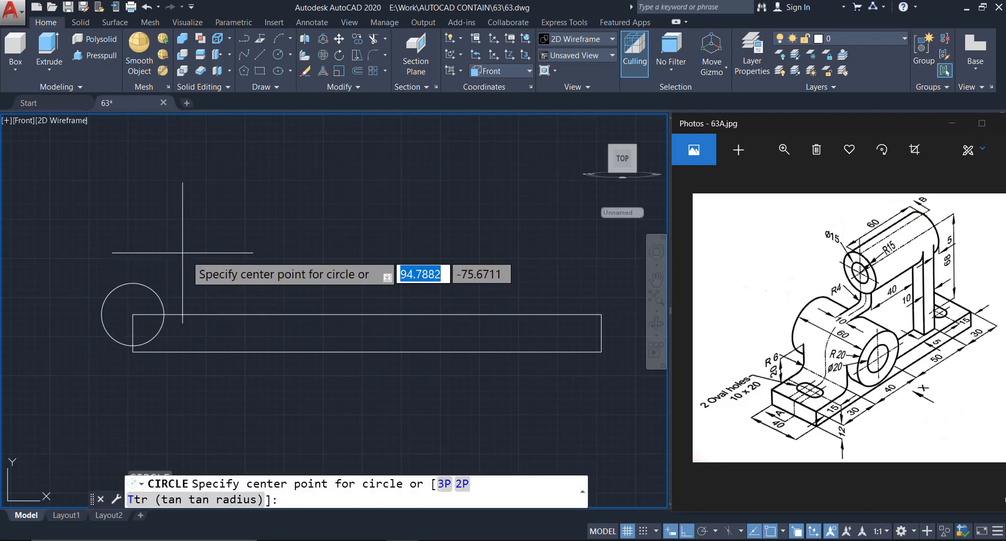
left_click(132, 315)
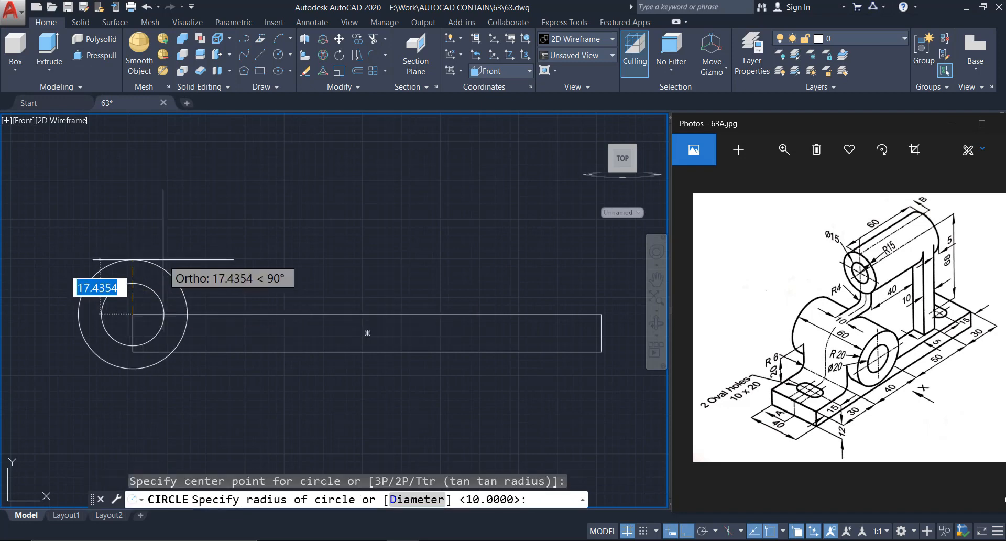
type("20")
key("Return")
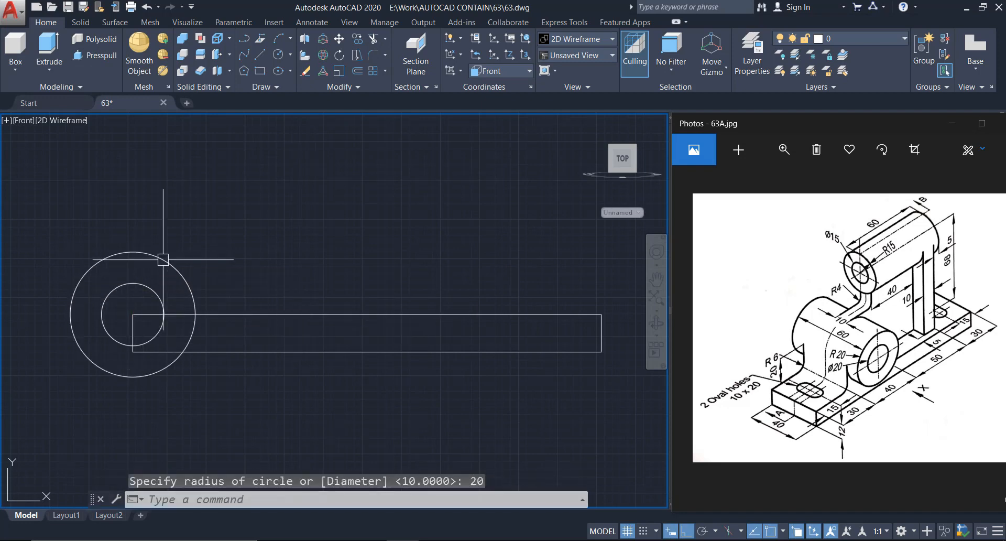
- Move both concentric circles 50 units to the right along the base rectangle
left_click(173, 230)
left_click(123, 288)
type("m")
key("Return")
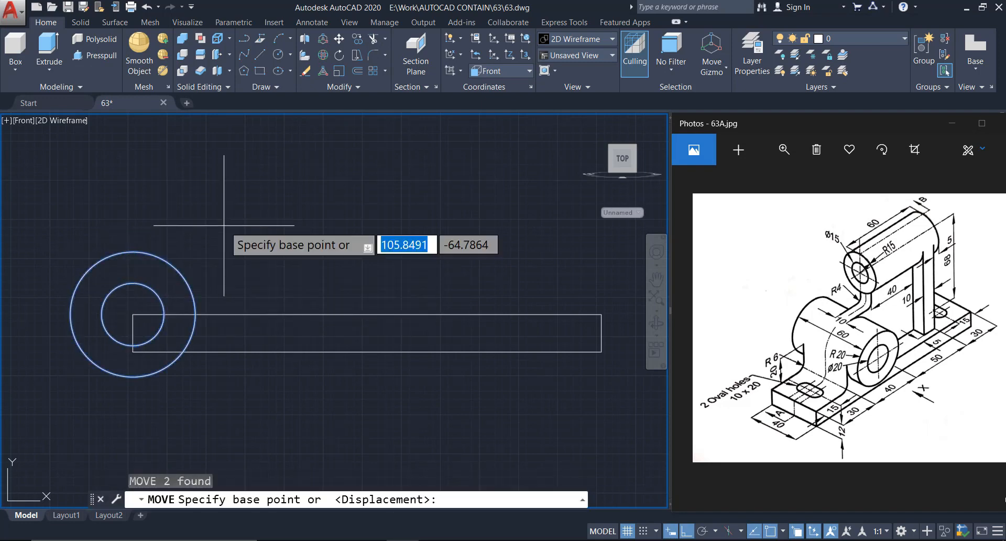
left_click(210, 216)
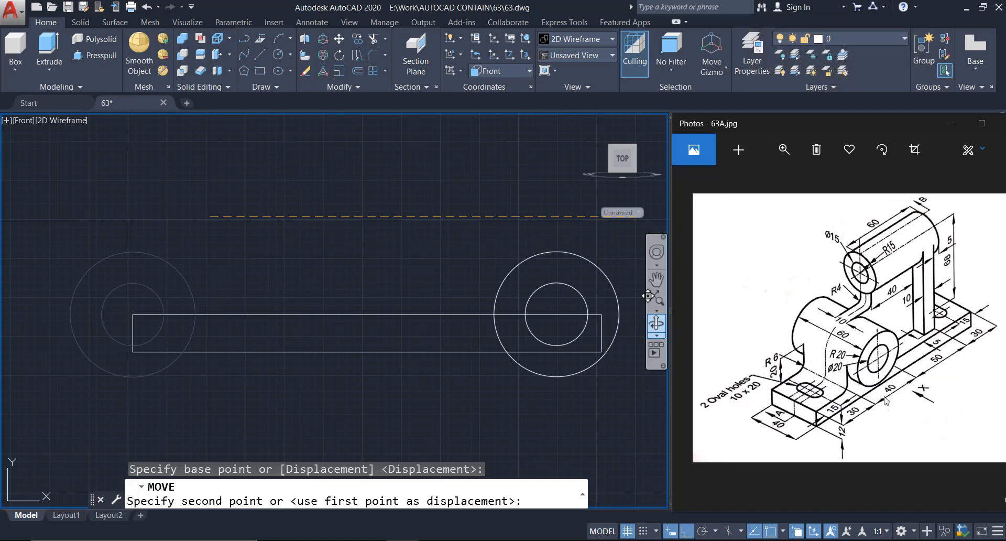
type("5")
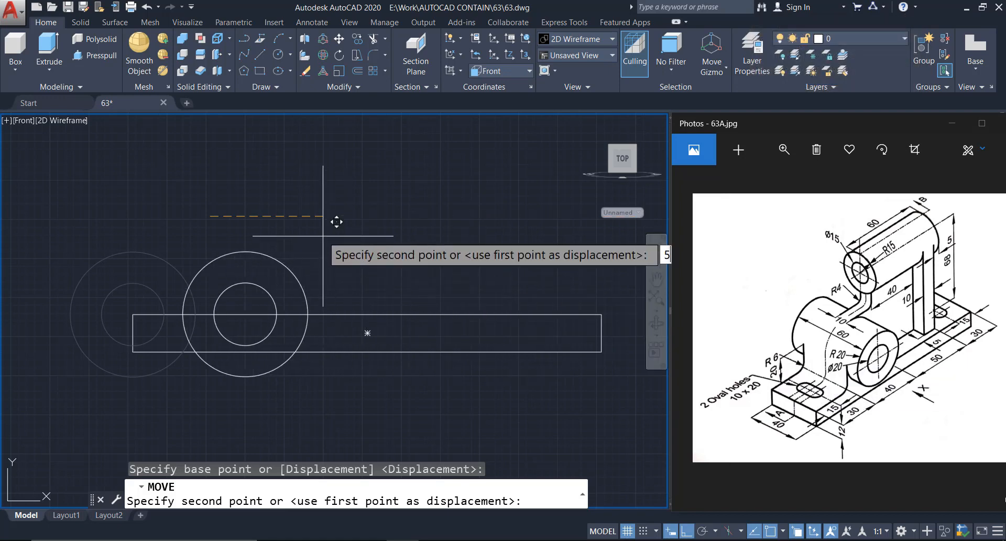
type("0")
key("Return")
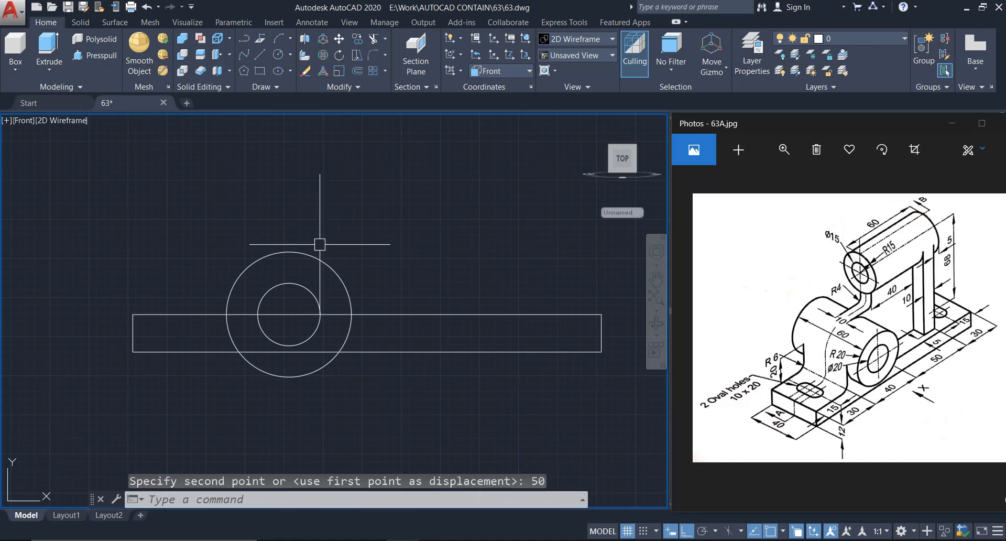
- Move both concentric circles 20 units straight up so the outer one rests on the base rectangle
left_click(333, 219)
left_click(280, 292)
type("m")
key("Return")
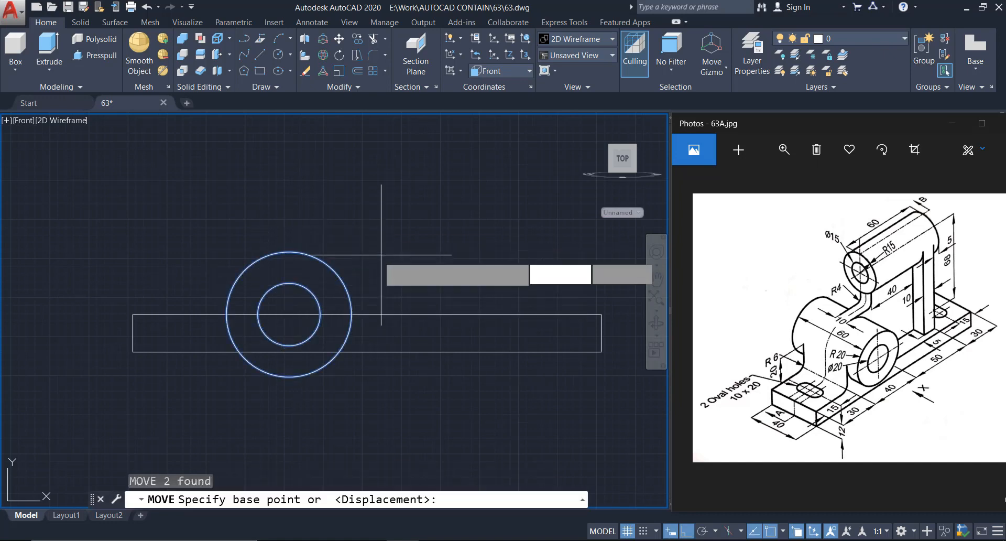
left_click(378, 265)
type("20")
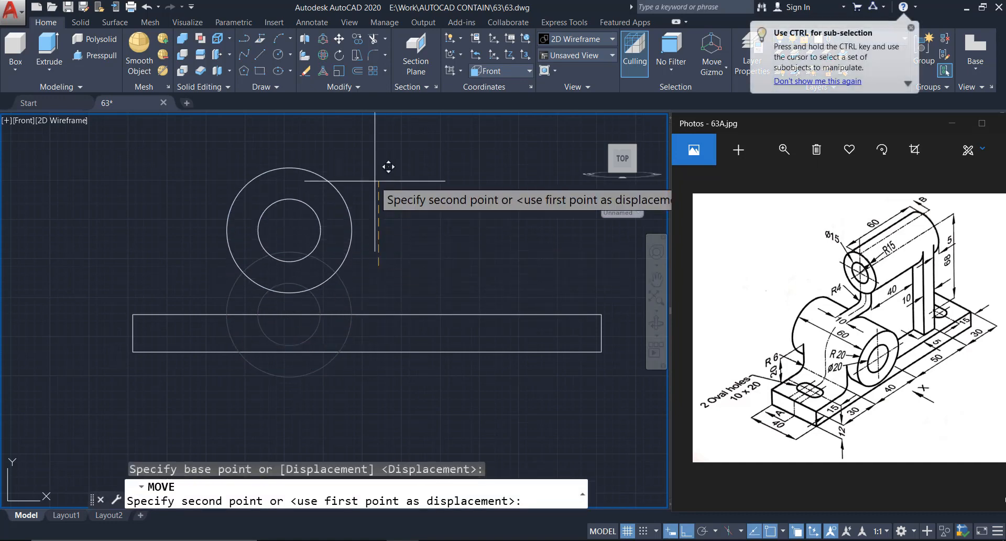
key("Return")
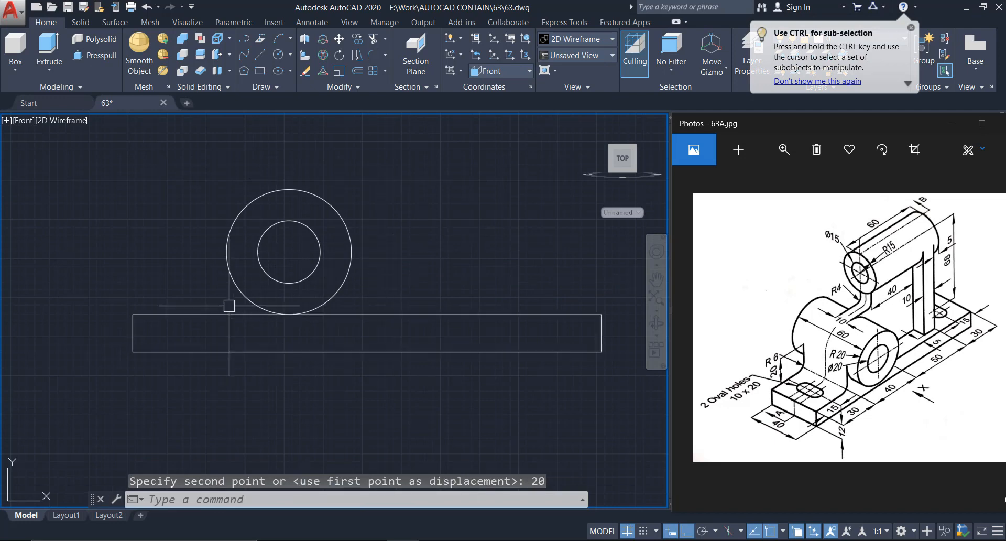
- Draw a vertical line from the outer circle's left quadrant down to the base rectangle's top edge
type("l")
key("Return")
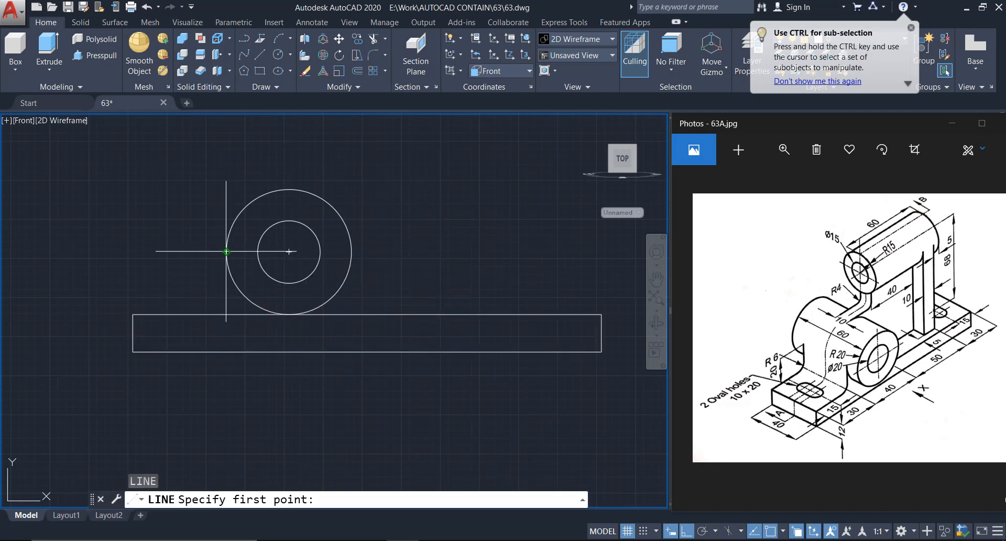
left_click(226, 314)
scroll(226, 314, "up", 4)
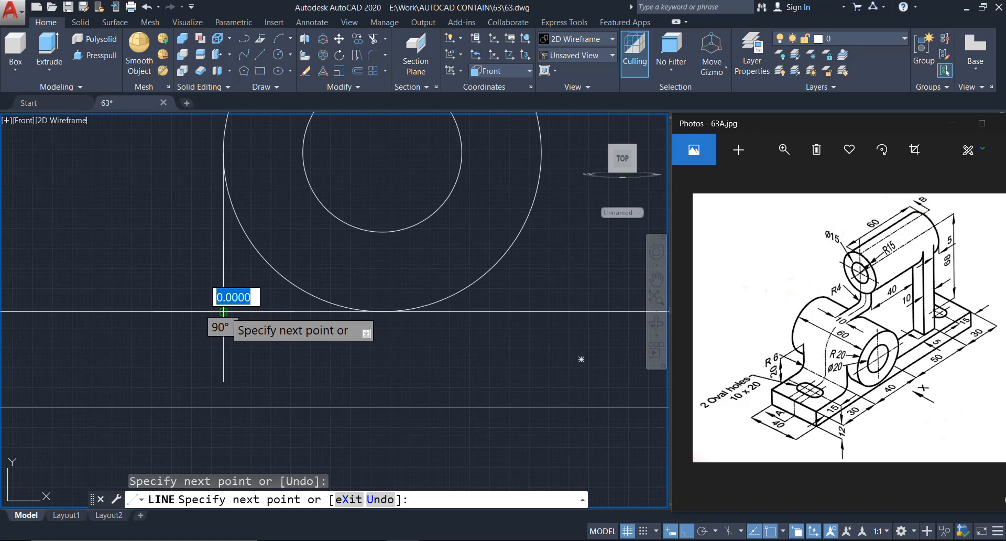
key("Escape")
- Draw a vertical line from the outer circle's right quadrant down to the base rectangle's top edge
scroll(228, 296, "down", 3)
key("Return")
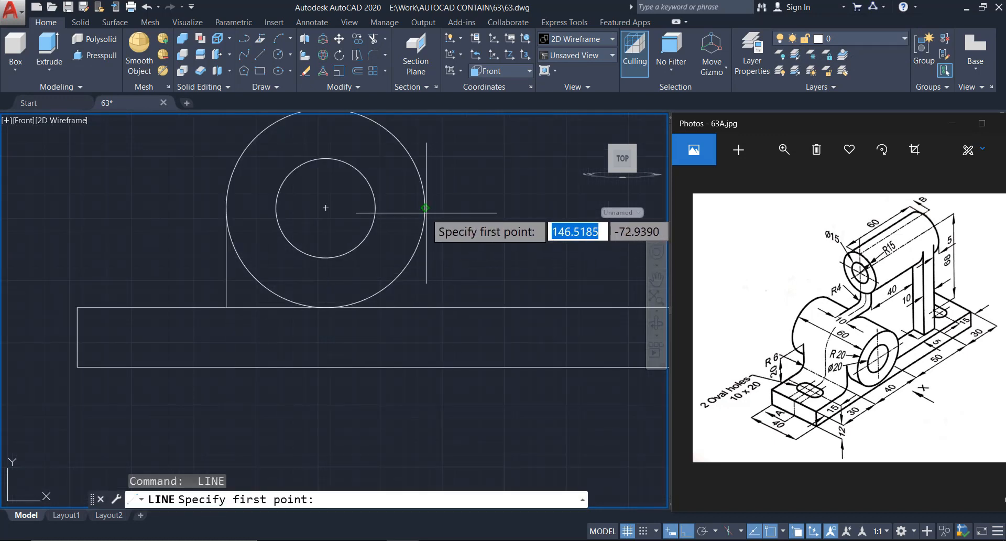
left_click(424, 208)
left_click(425, 307)
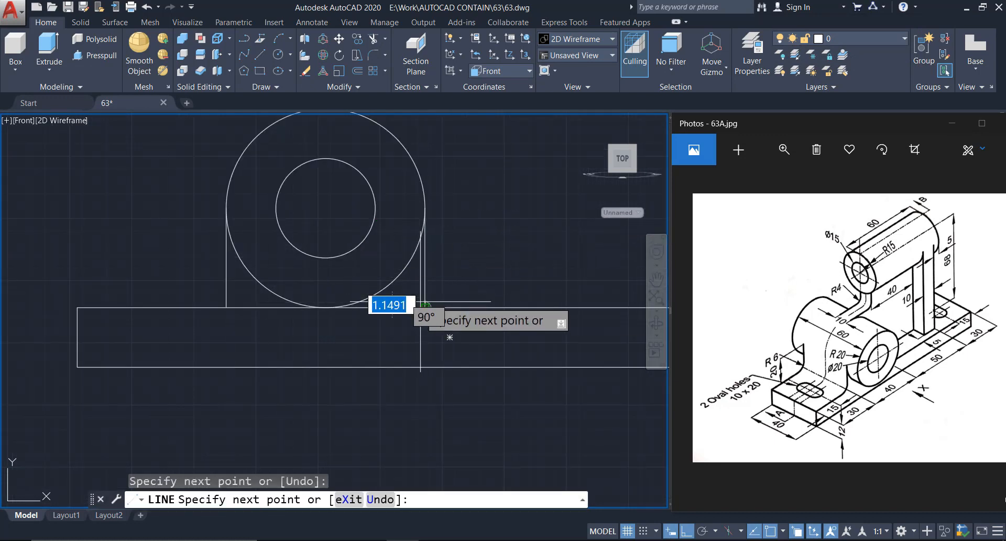
key("Escape")
scroll(366, 348, "down", 2)
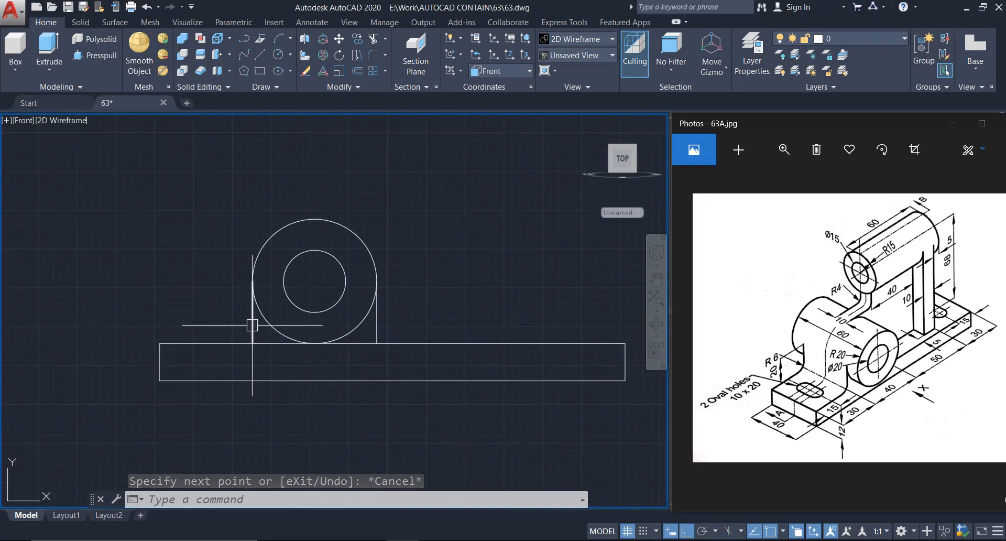
- Draw an upright rectangle 10 long and 68 wide to the right of the circles, overlapping the base rectangle
middle_click_drag(475, 315, 398, 345)
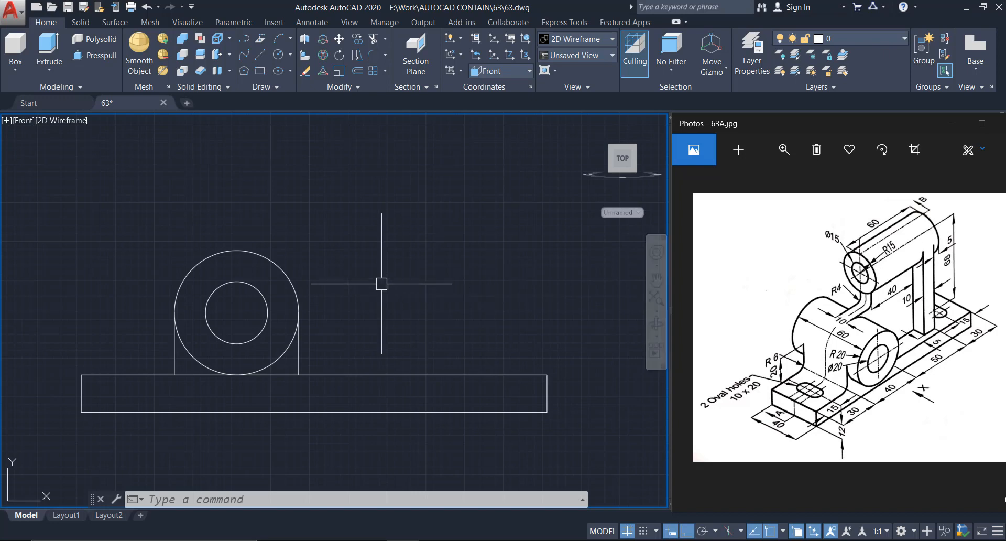
type("rec")
key("Return")
left_click(378, 210)
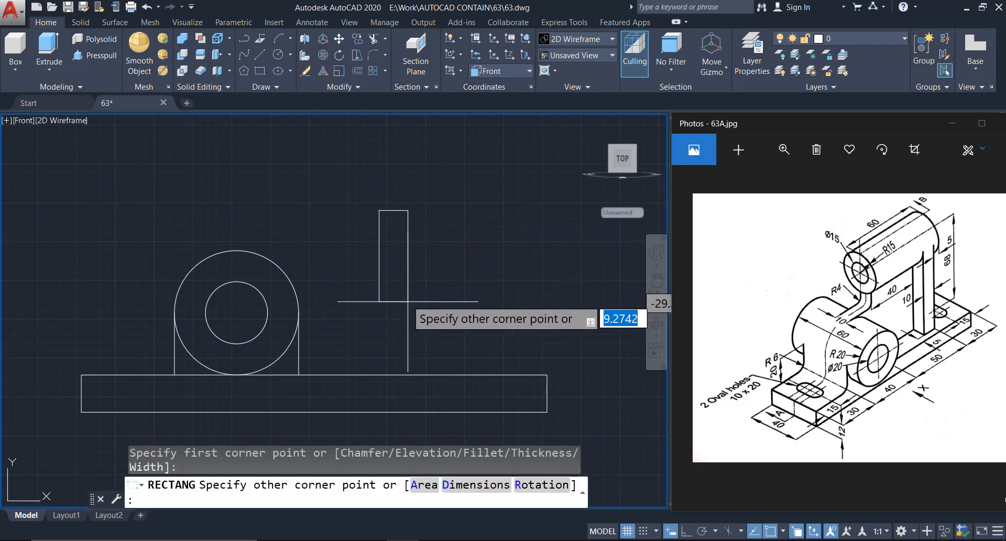
type("D")
key("Return")
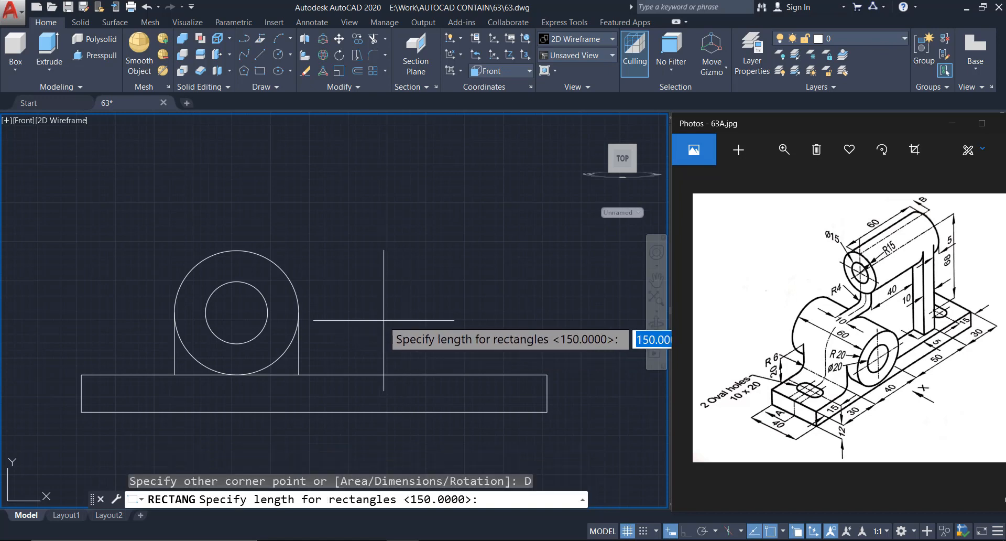
type("10")
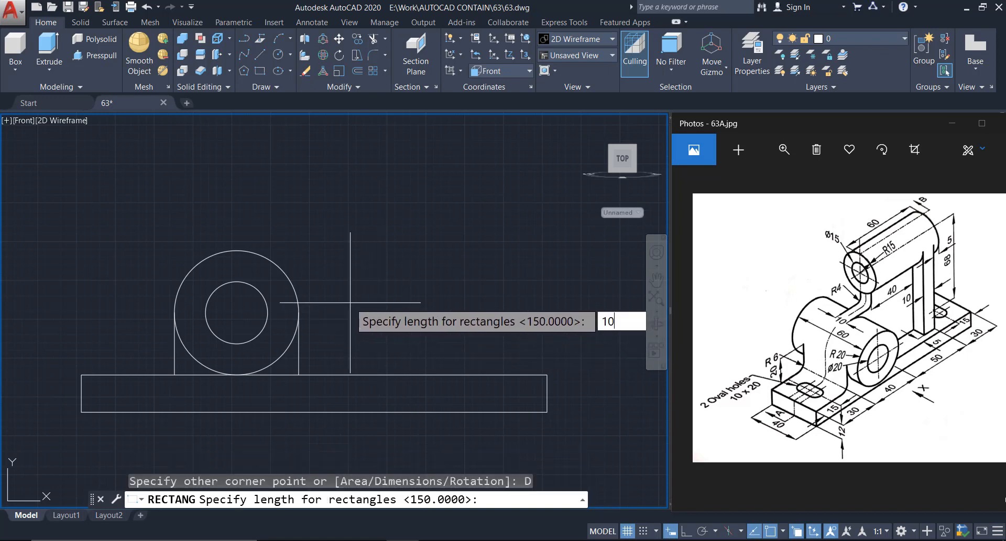
key("Return")
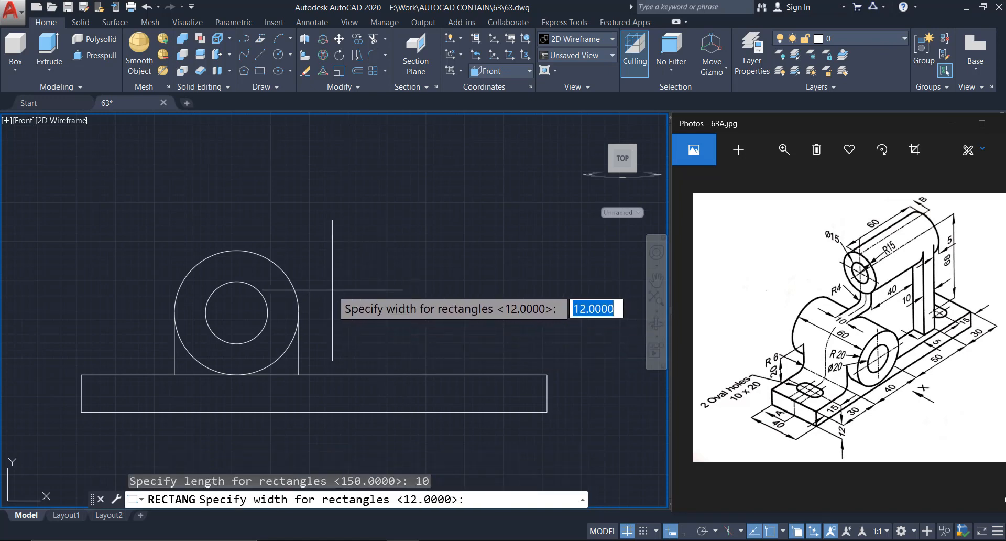
type("68")
key("Return")
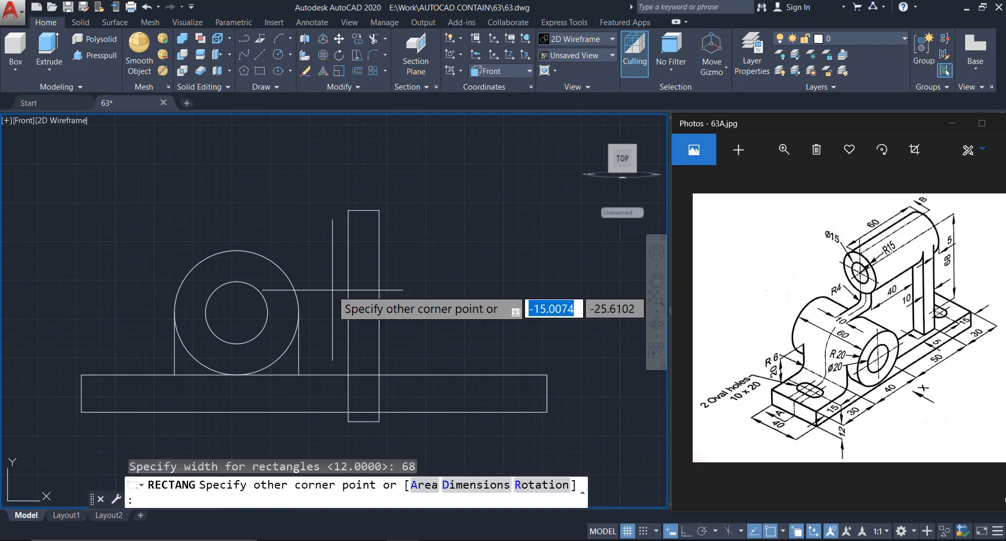
left_click(333, 289)
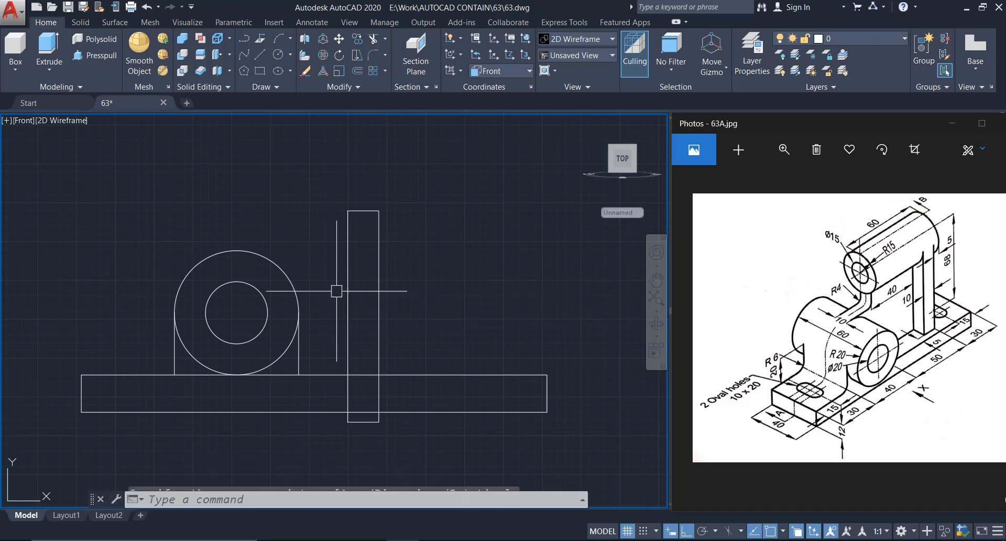
- Move the upright rectangle onto the base's top edge, its lower-right corner 30 inward from the base's upper-right corner
left_click(382, 310)
type("m")
key("Return")
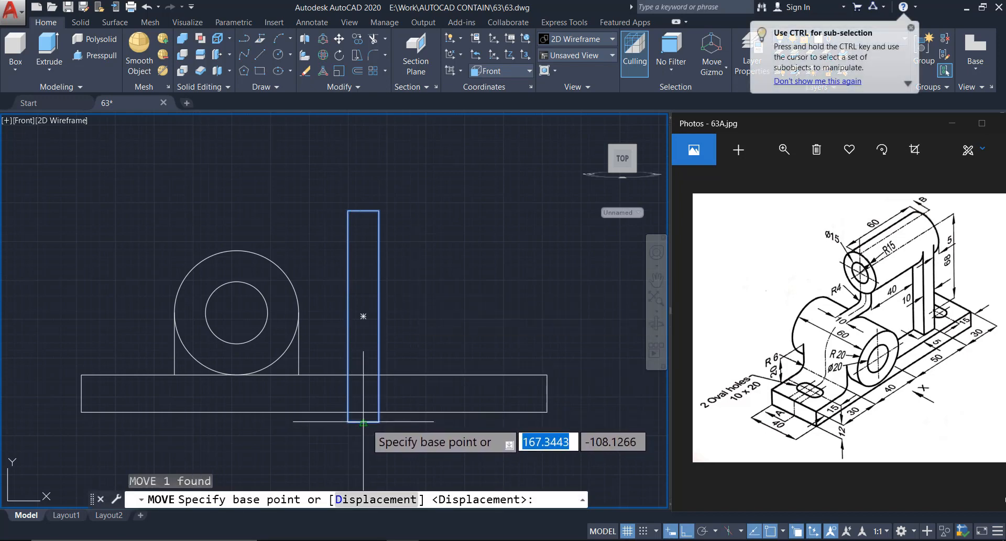
left_click(379, 421)
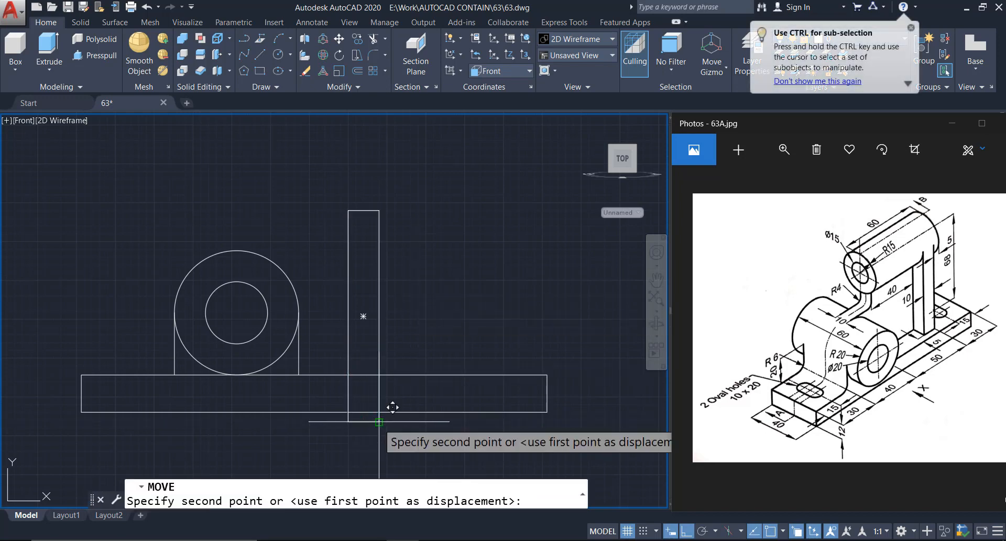
right_click(418, 291, "shift")
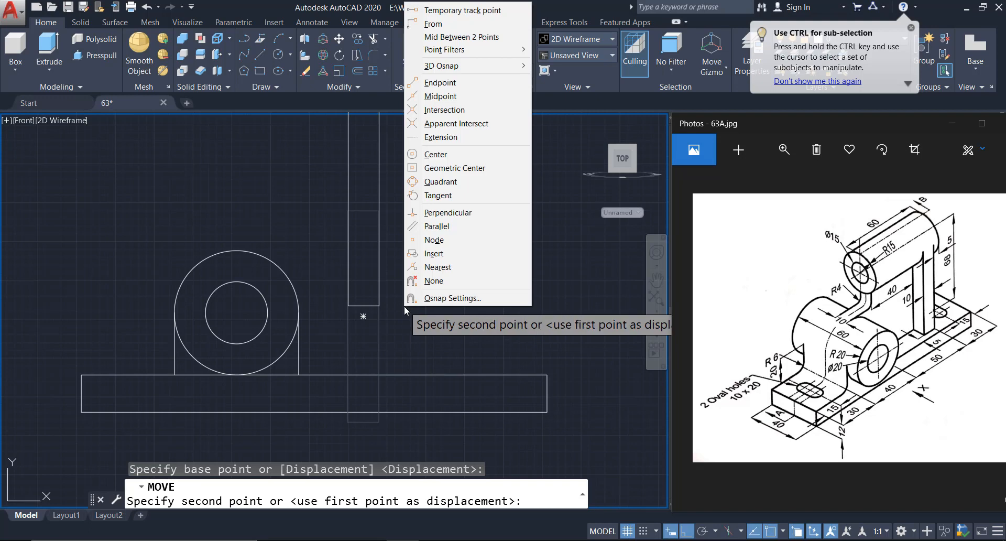
left_click(433, 23)
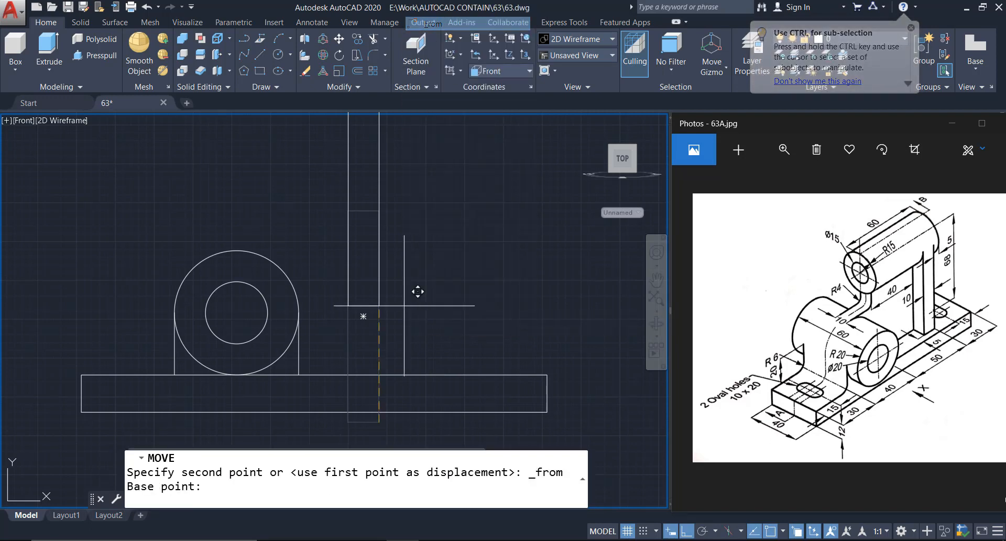
left_click(561, 360)
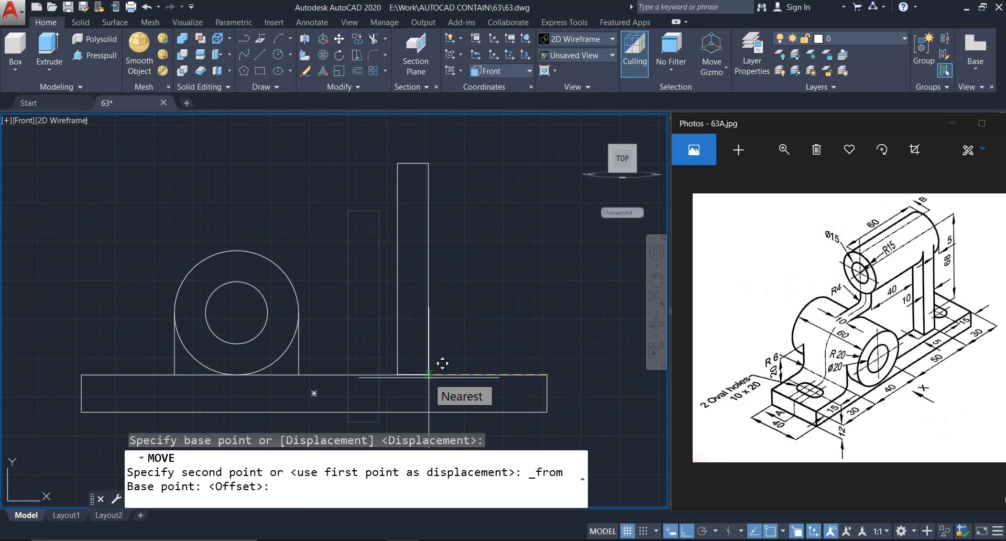
type("30")
key("Return")
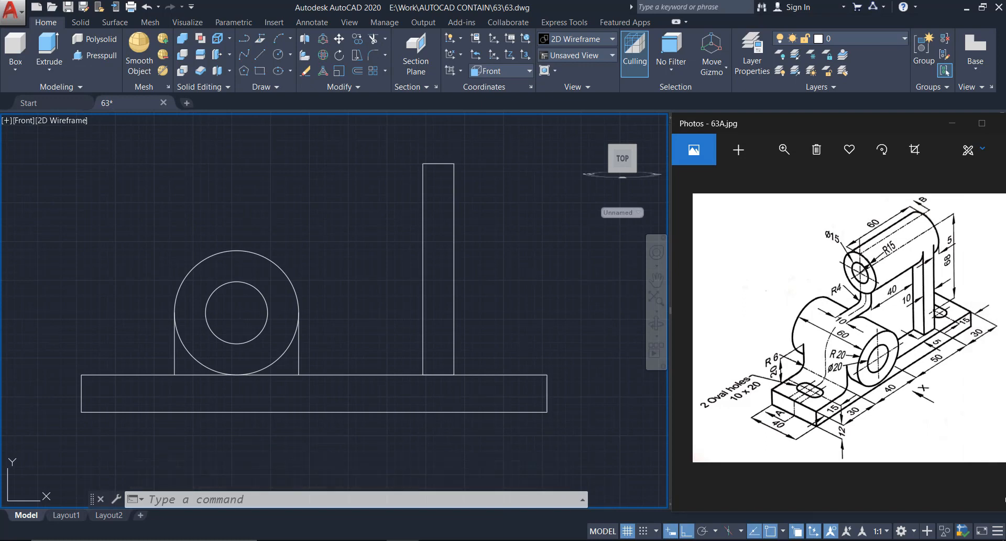
- Draw a horizontal line 45 long leftward from the upright rectangle's top-left corner
middle_click_drag(411, 281, 422, 308)
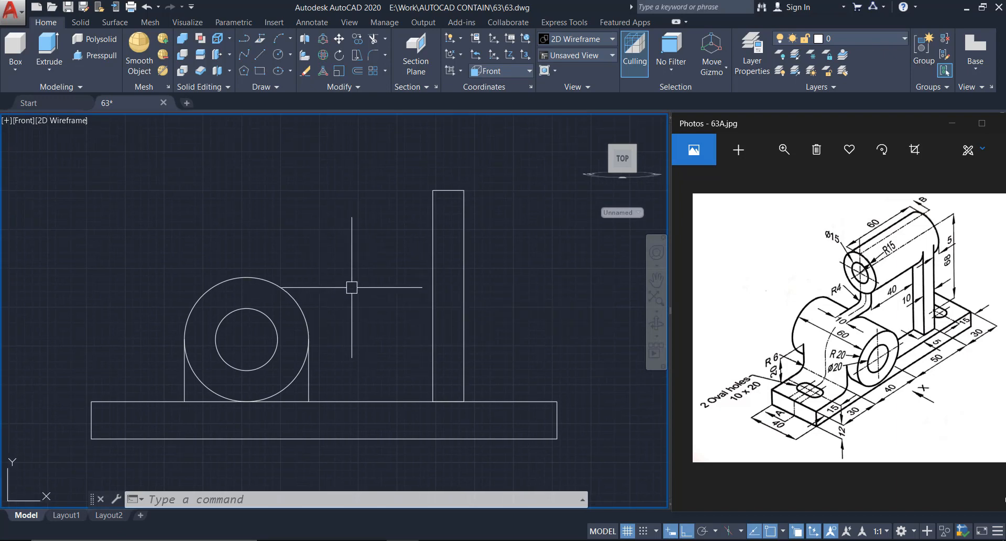
type("l")
key("Return")
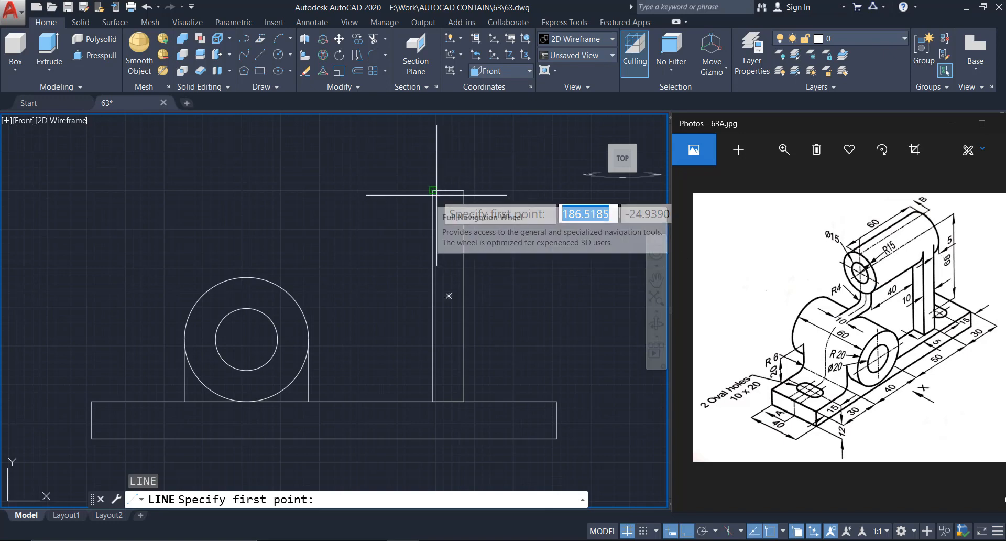
left_click(433, 190)
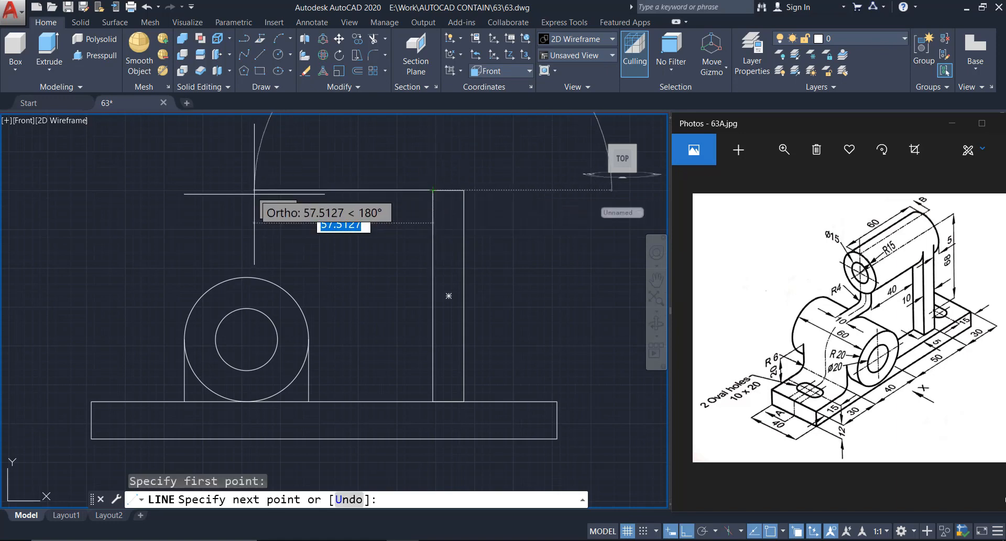
type("45")
key("Return")
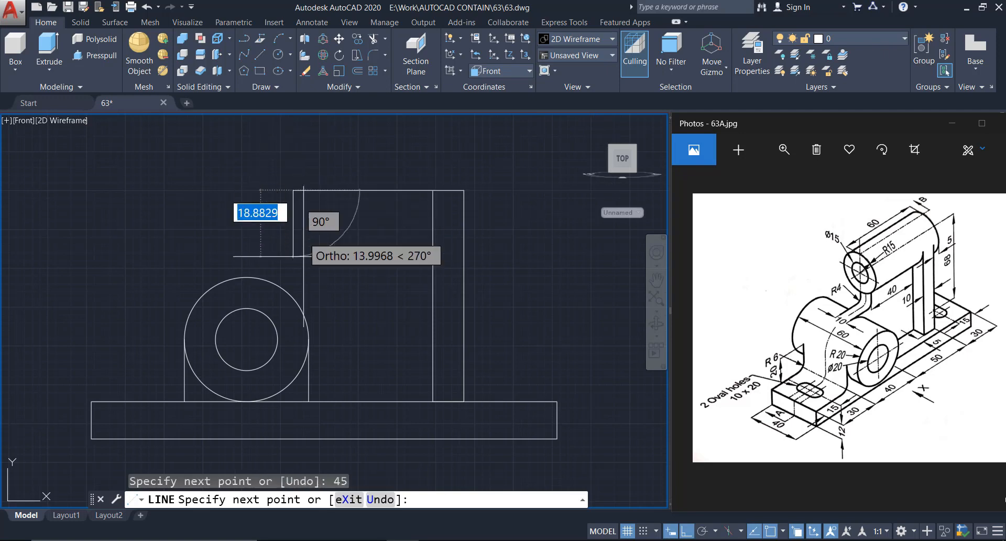
- Continue the line straight down to the height of the outer circle's top, and across to its top quadrant
scroll(294, 280, "up", 2)
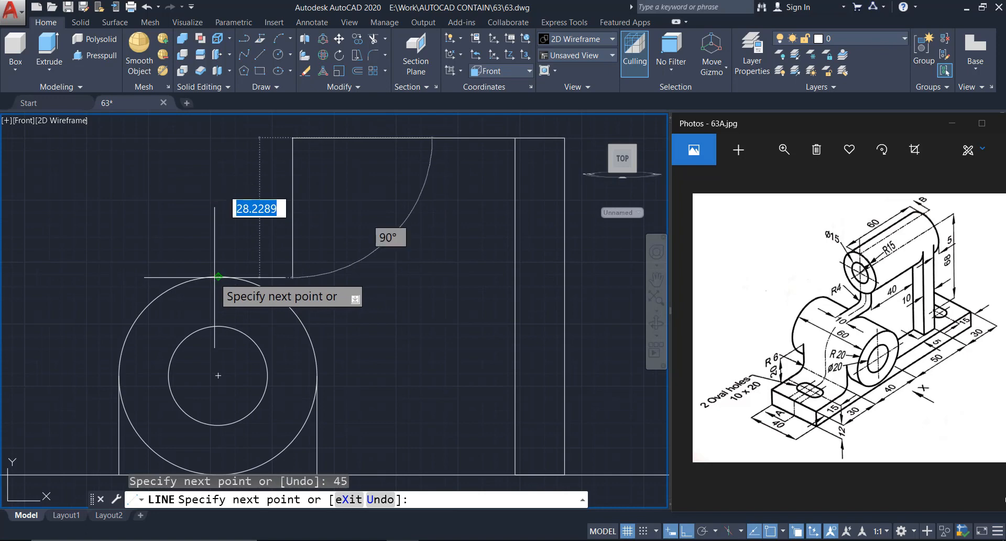
left_click(292, 276)
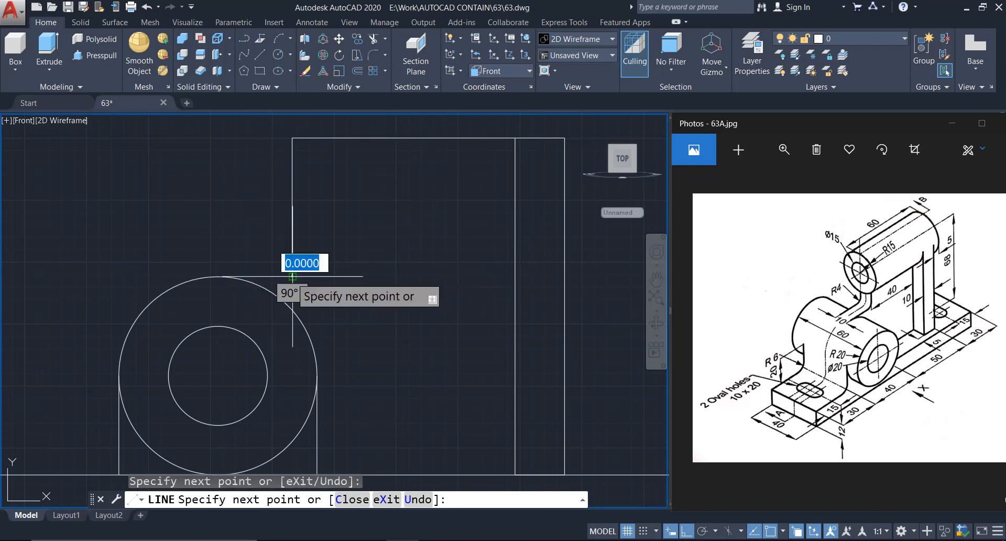
left_click(218, 275)
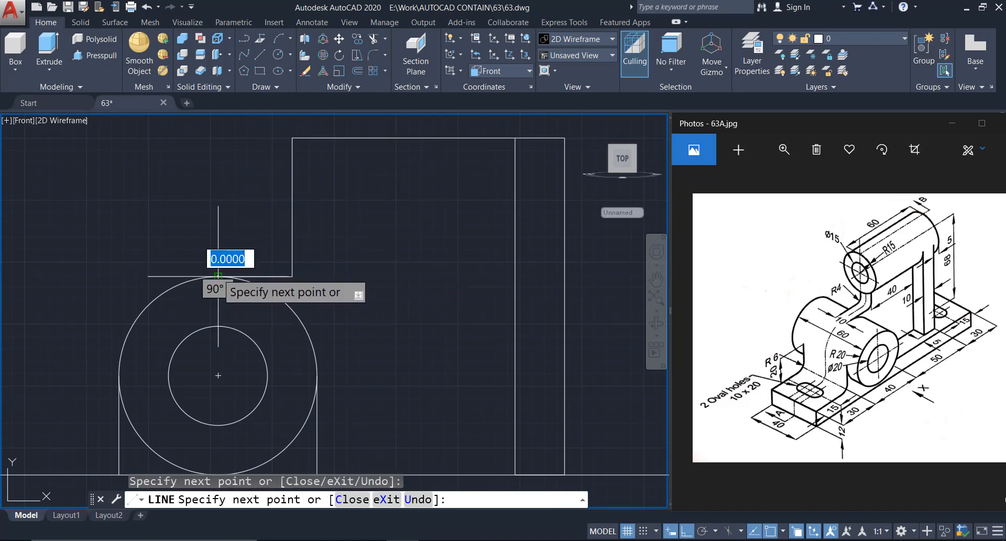
key("Escape")
scroll(367, 251, "down", 3)
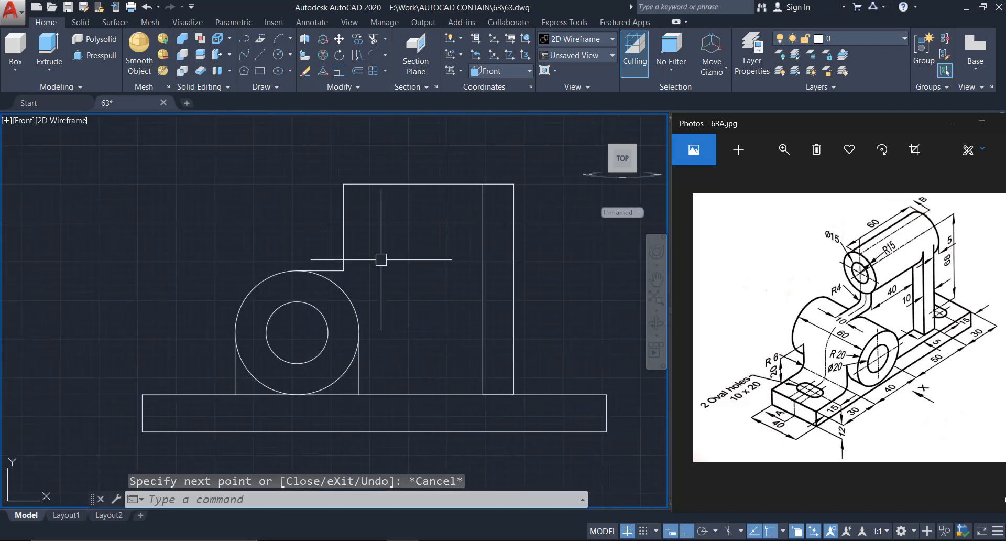
- Set the Fillet radius to 6
scroll(337, 288, "up", 3)
middle_click_drag(337, 288, 359, 256)
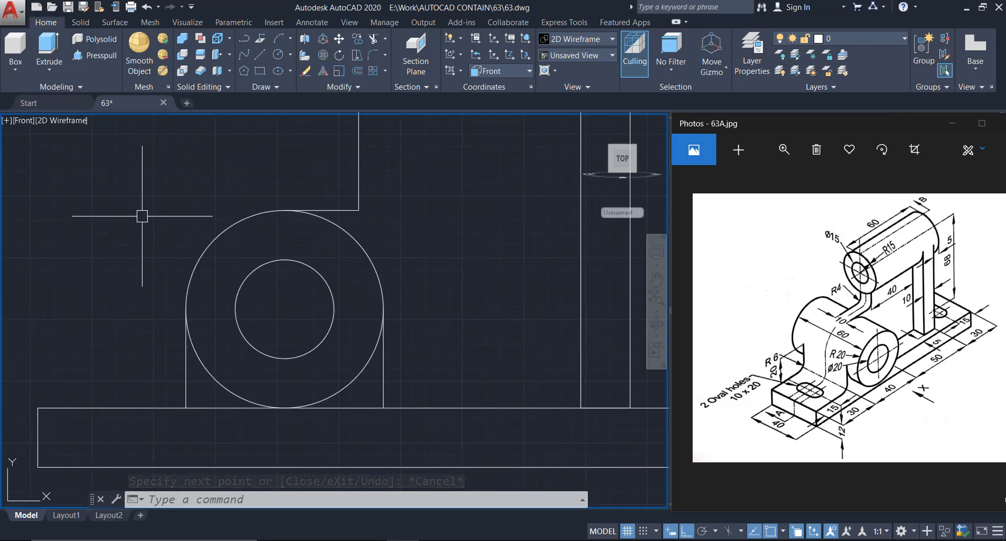
type("F")
key("Return")
type("R")
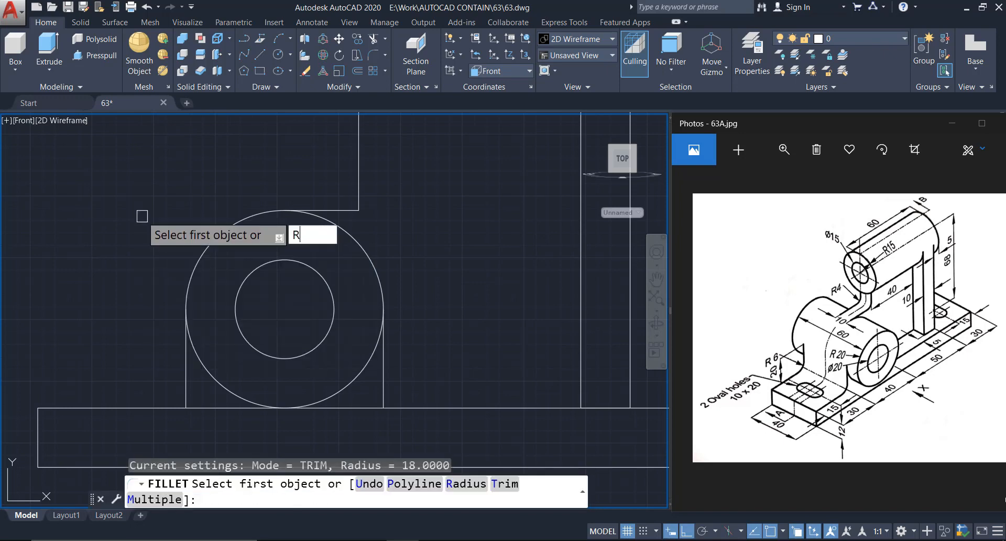
key("Return")
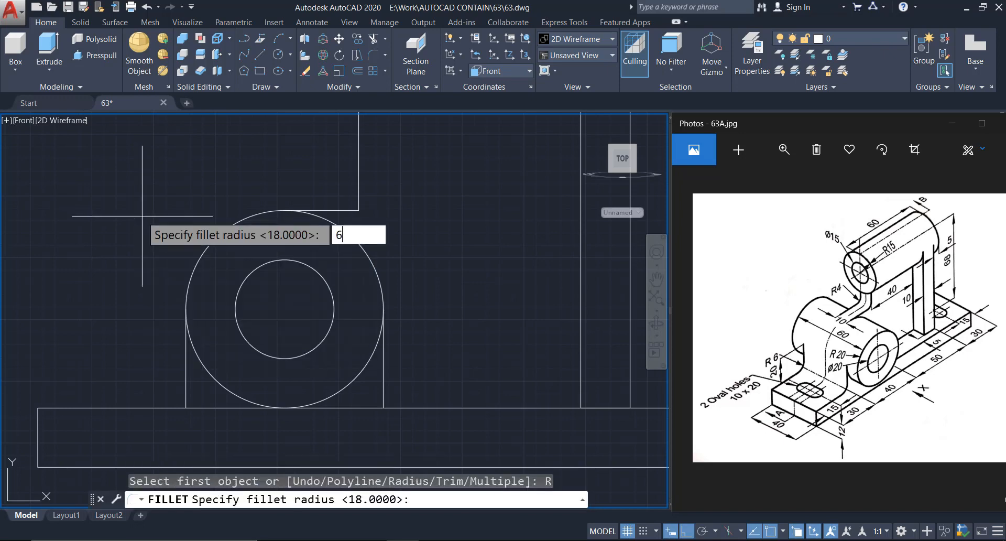
type("6")
key("Return")
left_click(178, 408)
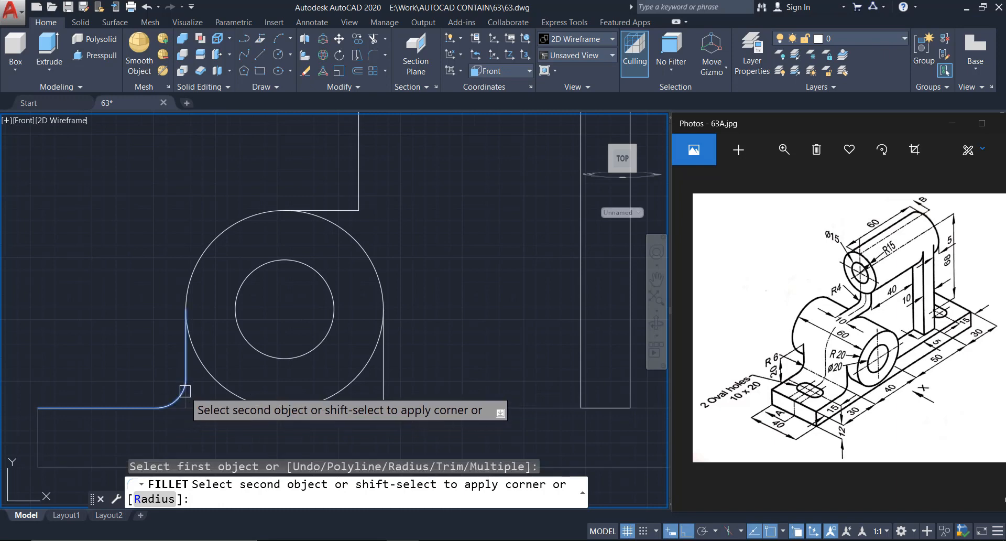
scroll(150, 175, "down", 2)
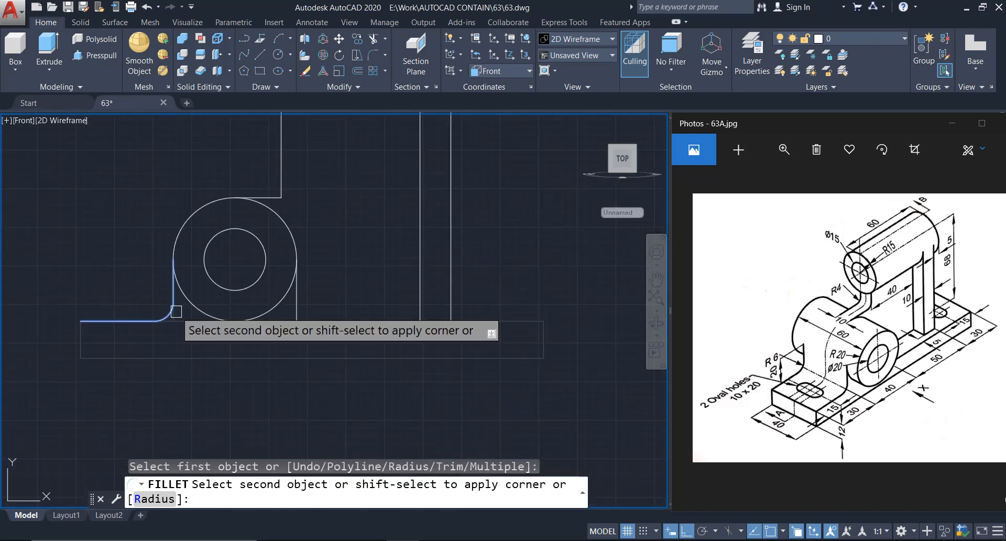
left_click(290, 328)
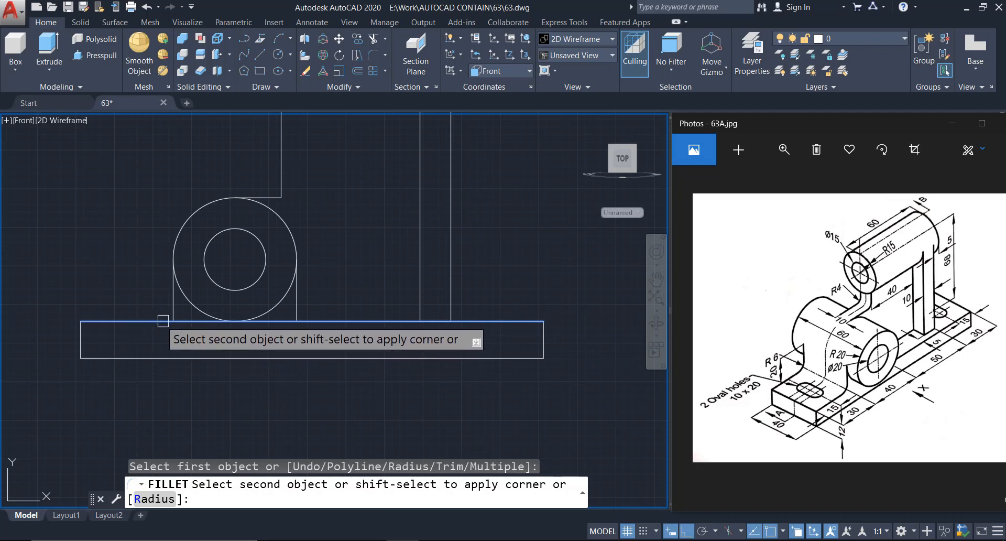
key("Escape")
- Trim the part of the base's top edge that lies between the two vertical lines beneath the outer circle
scroll(211, 332, "up", 2)
key("Return")
key("Return")
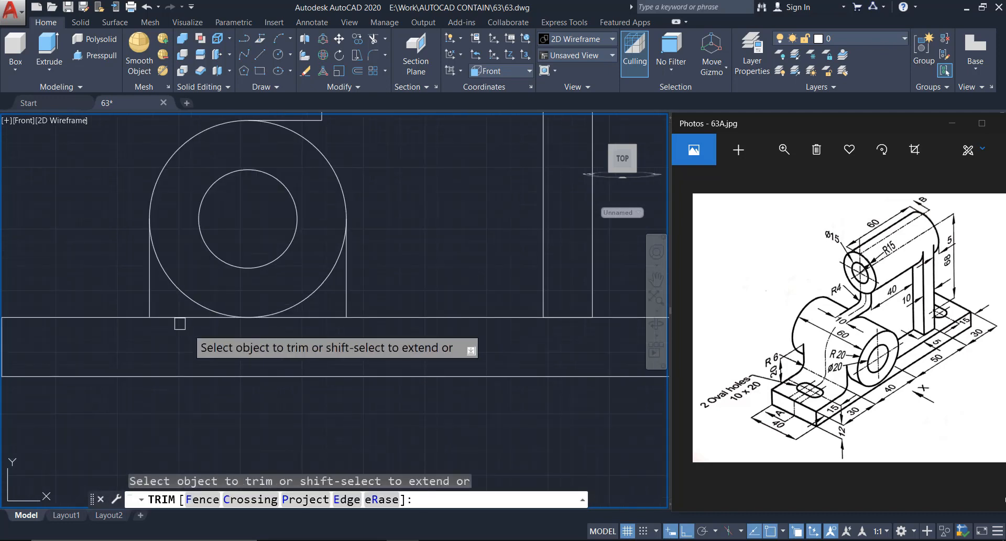
left_click(178, 321)
left_click(304, 321)
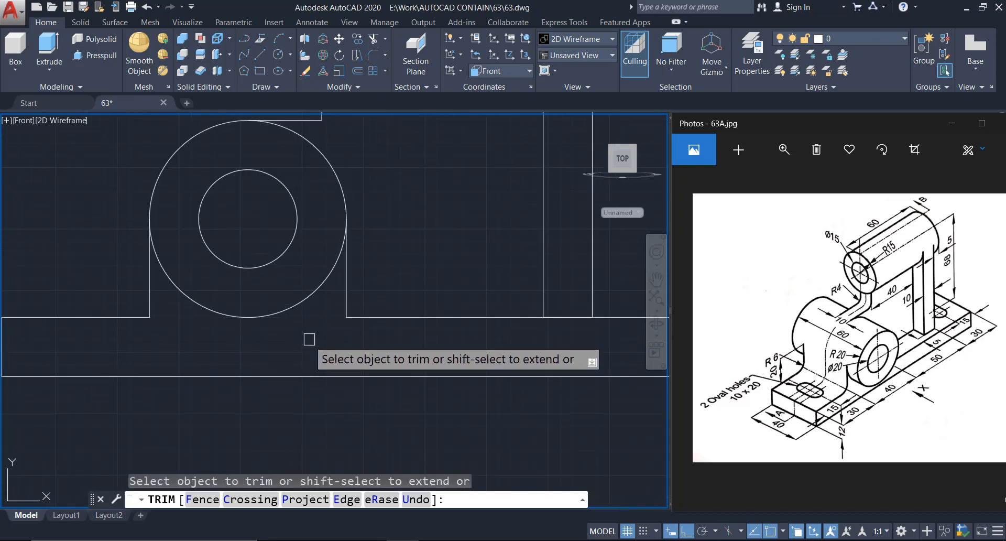
key("Escape")
- Fillet the corner between the base's top edge and the vertical line left of the circle with radius 6
scroll(232, 347, "down", 2)
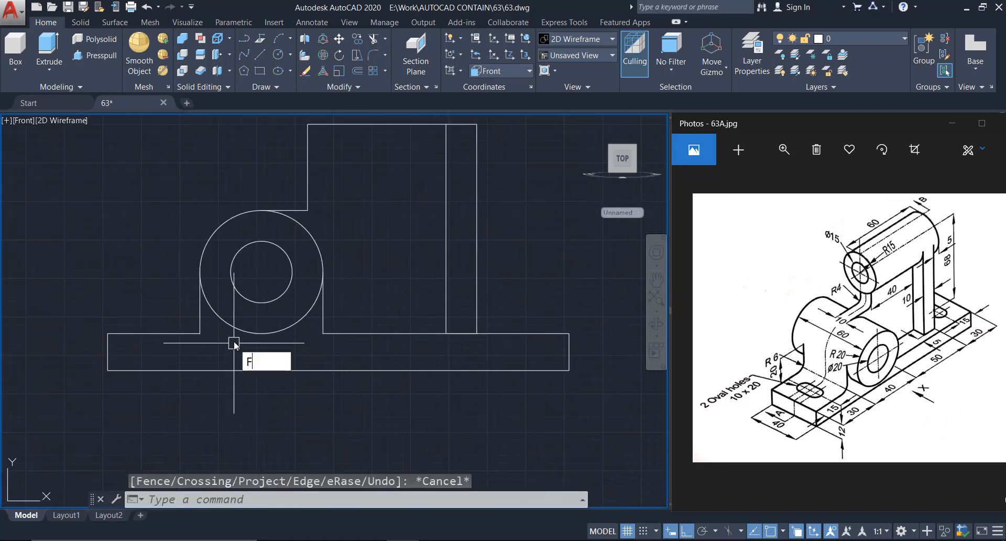
key("Return")
type("R")
key("Return")
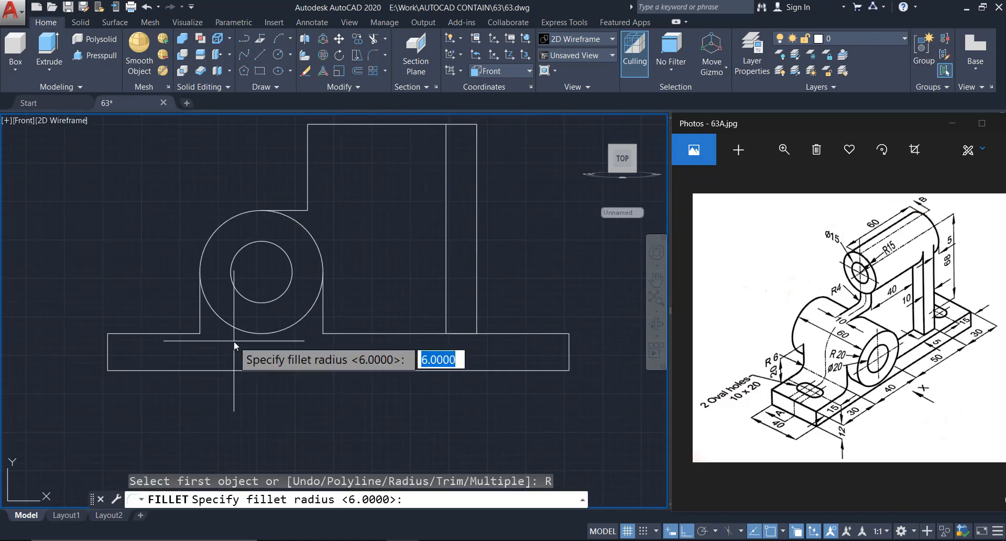
key("Return")
scroll(232, 344, "up", 2)
left_click(182, 328)
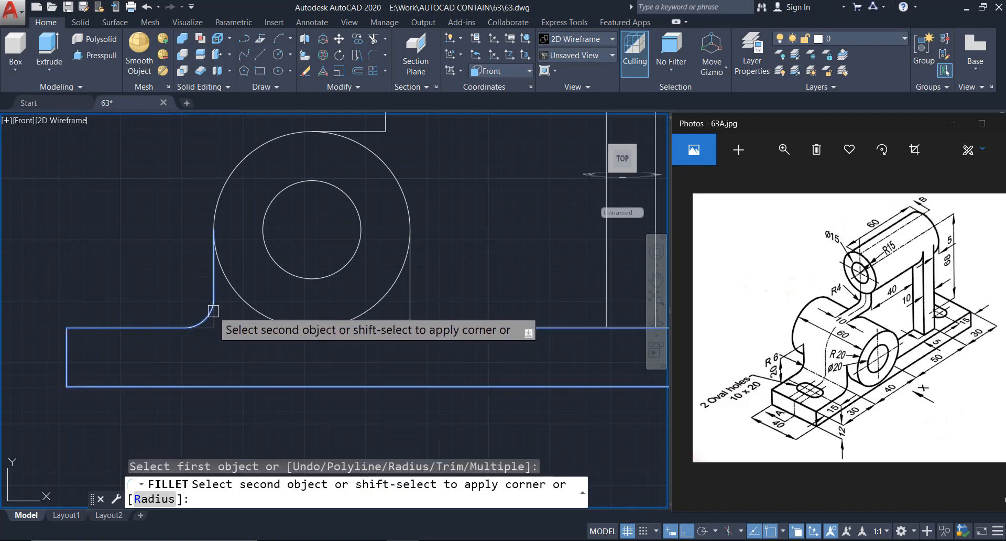
left_click(226, 278)
- Fillet the corner between the base's top edge and the vertical line right of the circle with radius 6
middle_click_drag(328, 333, 265, 337)
key("Return")
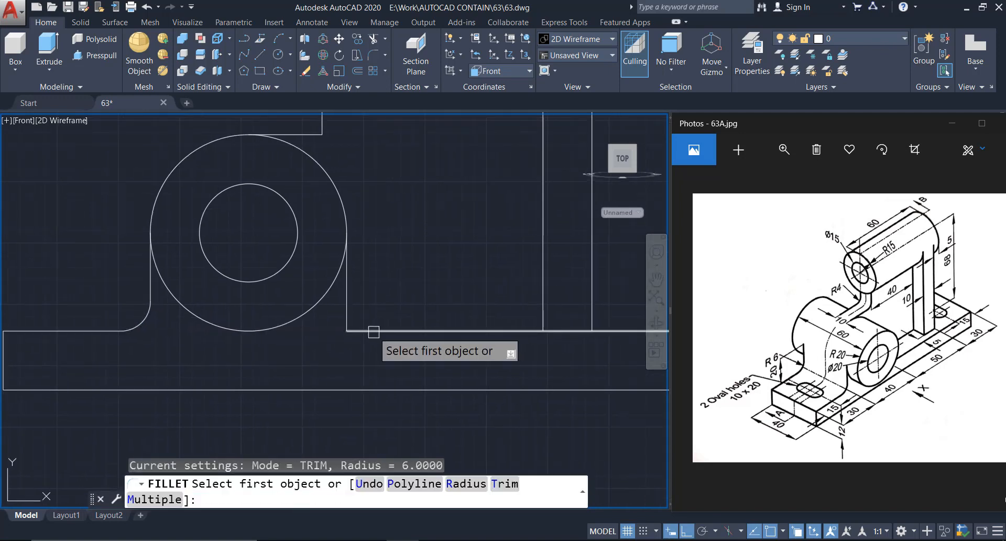
left_click(360, 331)
left_click(347, 311)
scroll(305, 345, "down", 2)
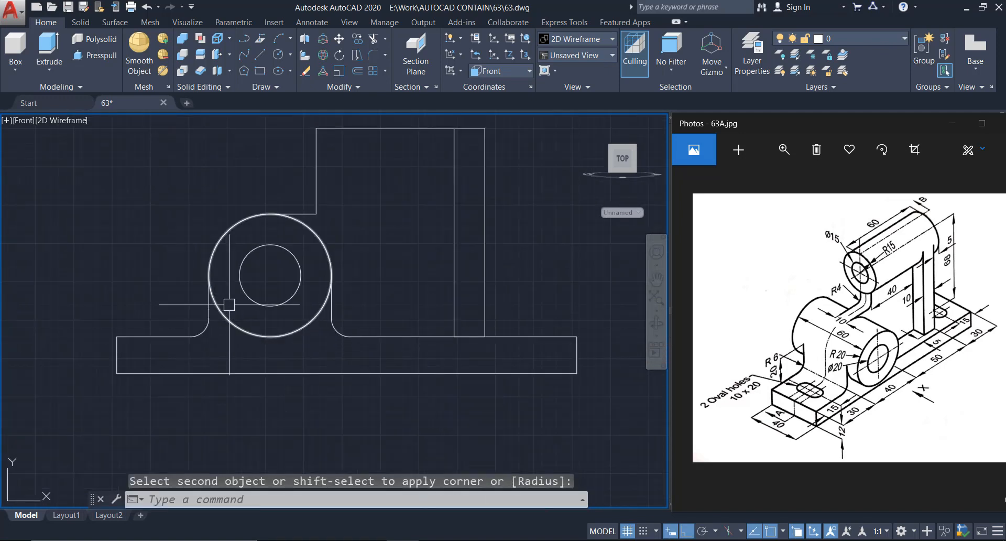
- Fillet the corner between the short horizontal line on top of the outer circle and the web's vertical line with radius 4
middle_click_drag(173, 294, 177, 350)
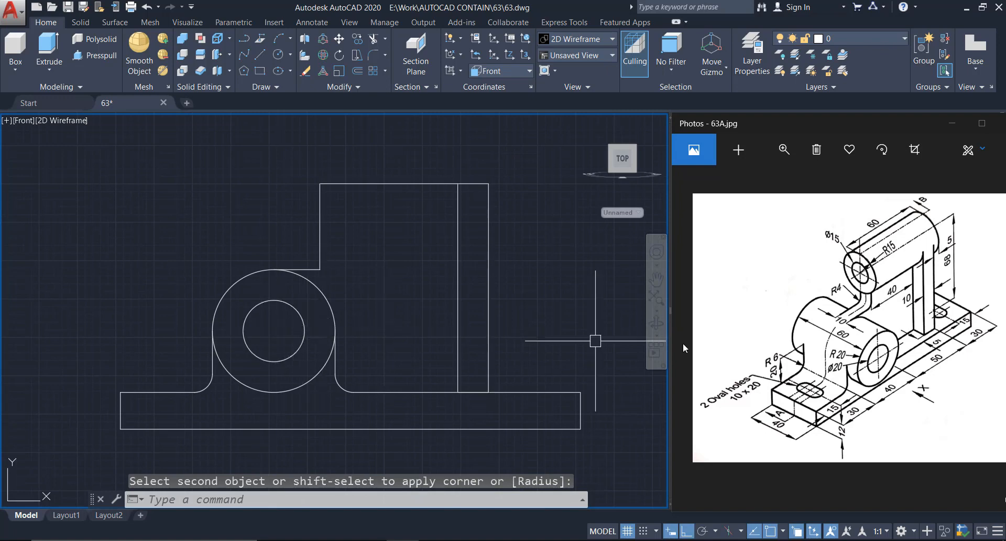
scroll(307, 256, "up", 2)
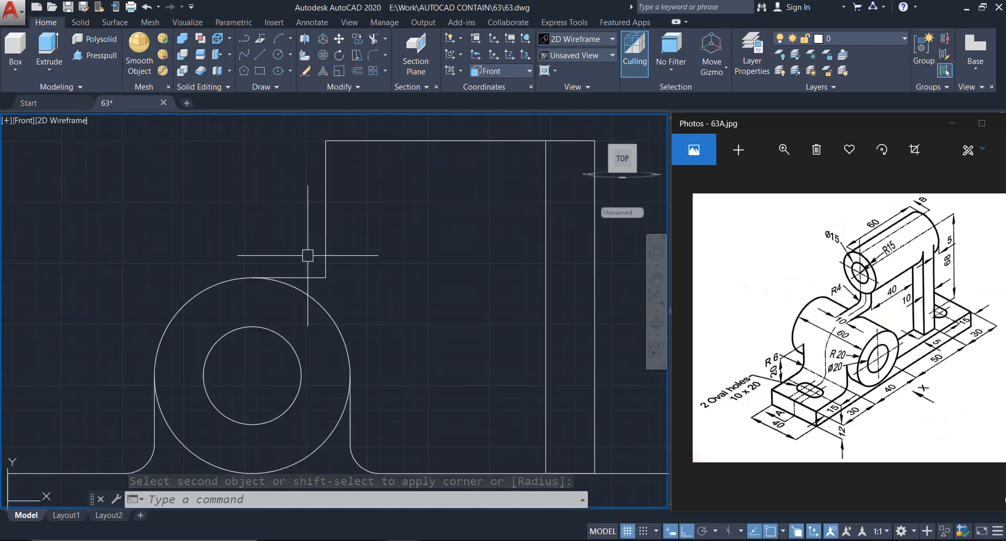
type("f")
key("Return")
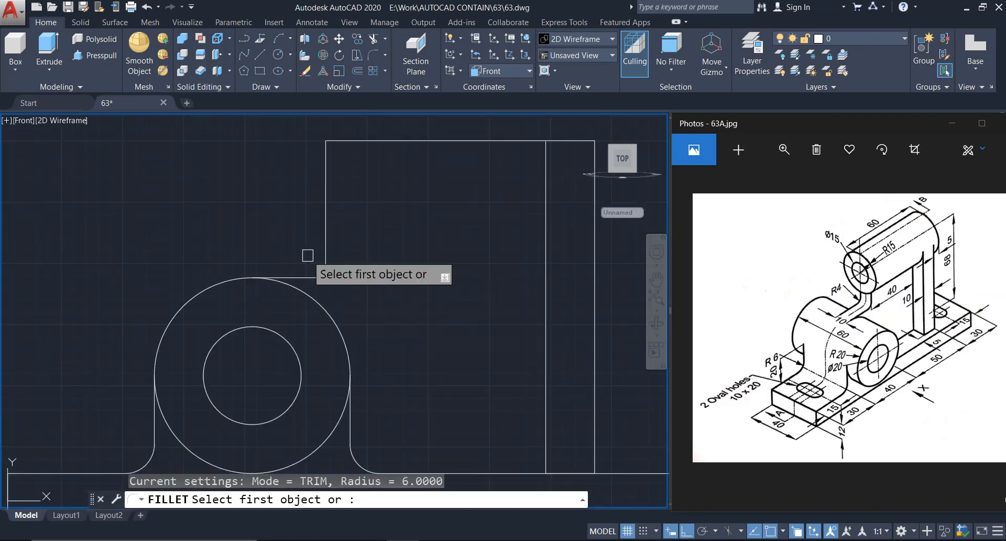
type("r")
key("Return")
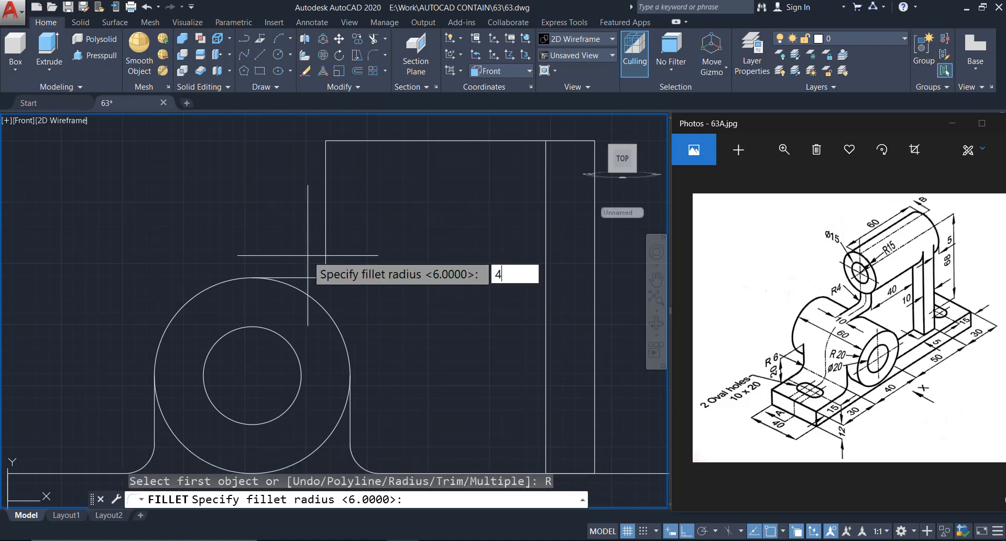
key("Return")
left_click(308, 276)
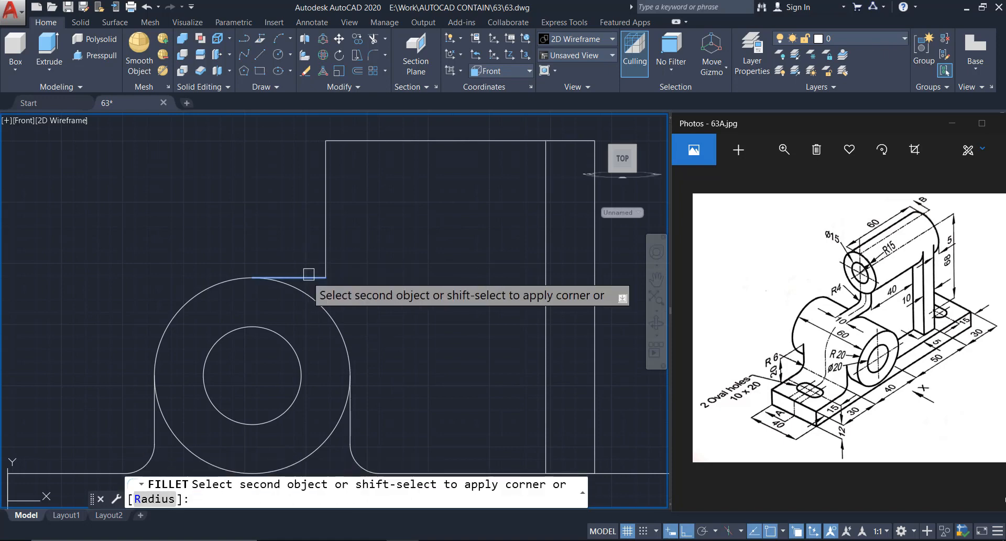
left_click(323, 250)
scroll(309, 212, "down", 2)
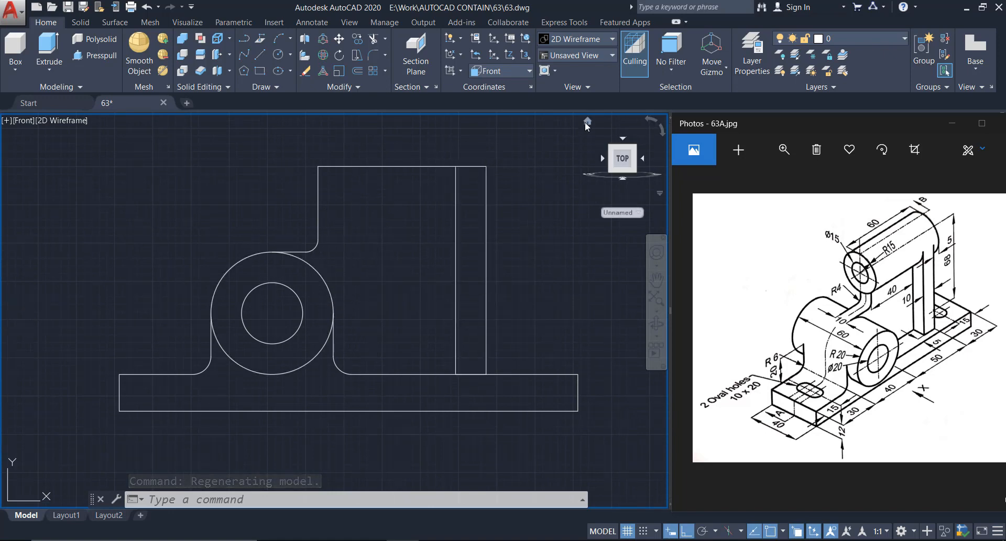
- Switch from the front view to the home 3D view and centre the profiles
left_click(587, 121)
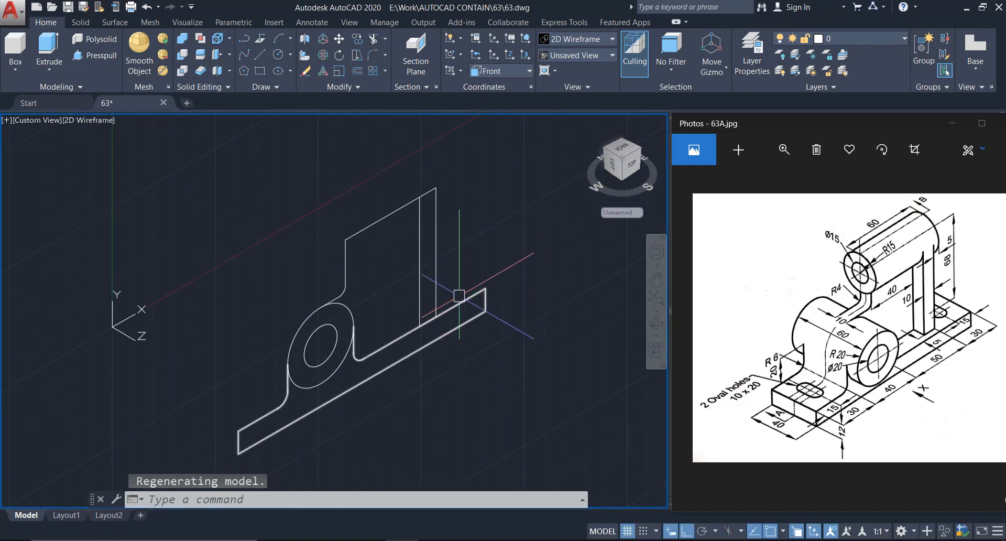
middle_click_drag(369, 314, 373, 287)
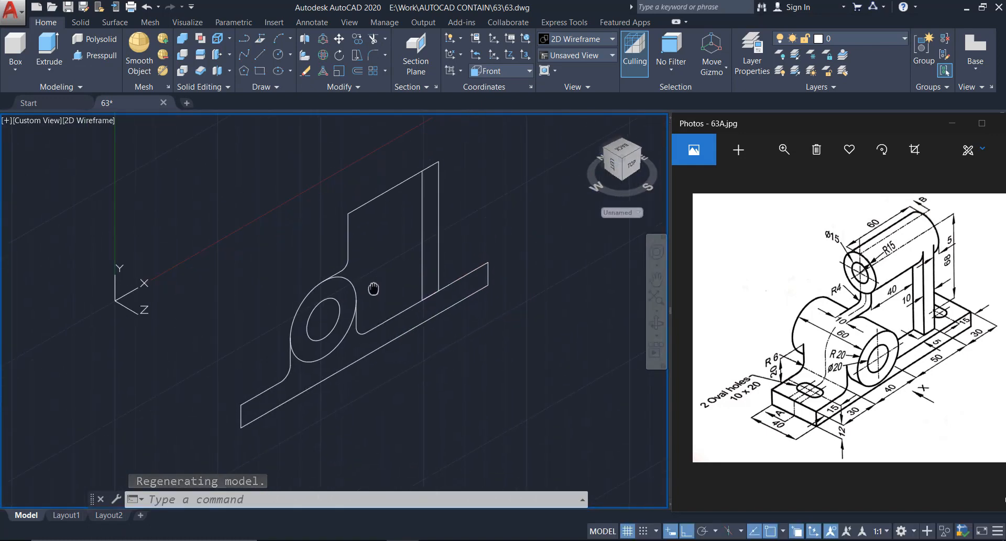
- Apply the Shaded with edges visual style and presspull the narrow upright strip backward into a solid
left_click(91, 124)
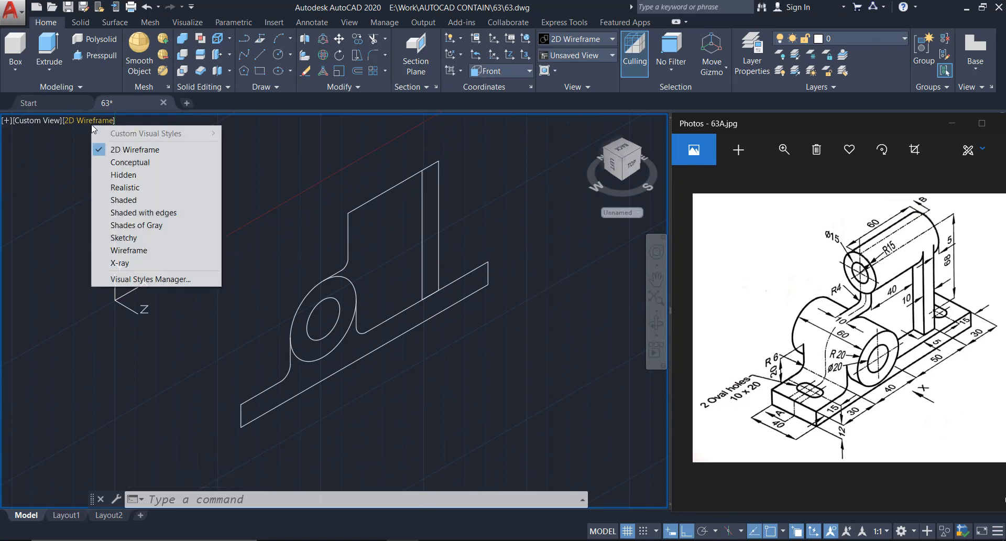
left_click(137, 212)
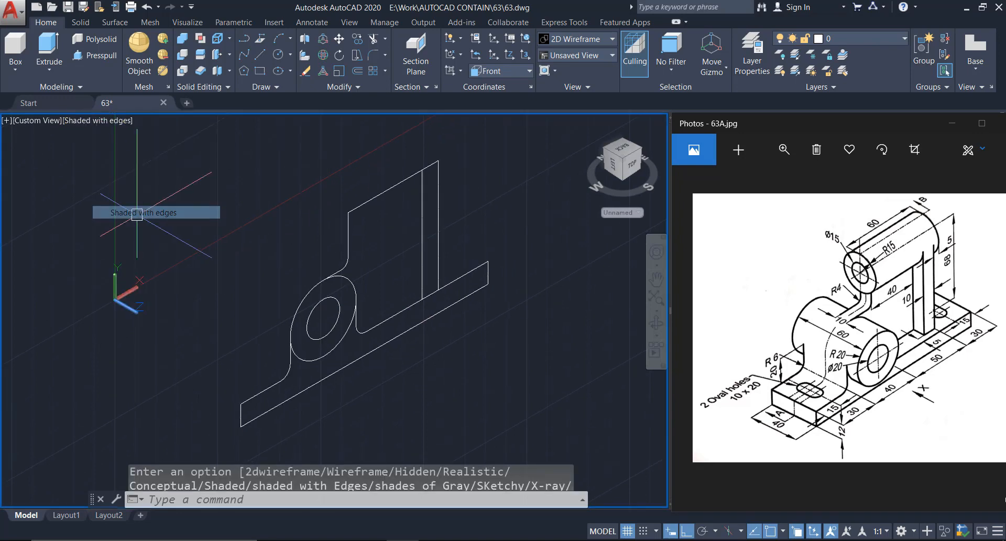
left_click(109, 57)
scroll(477, 245, "up", 2)
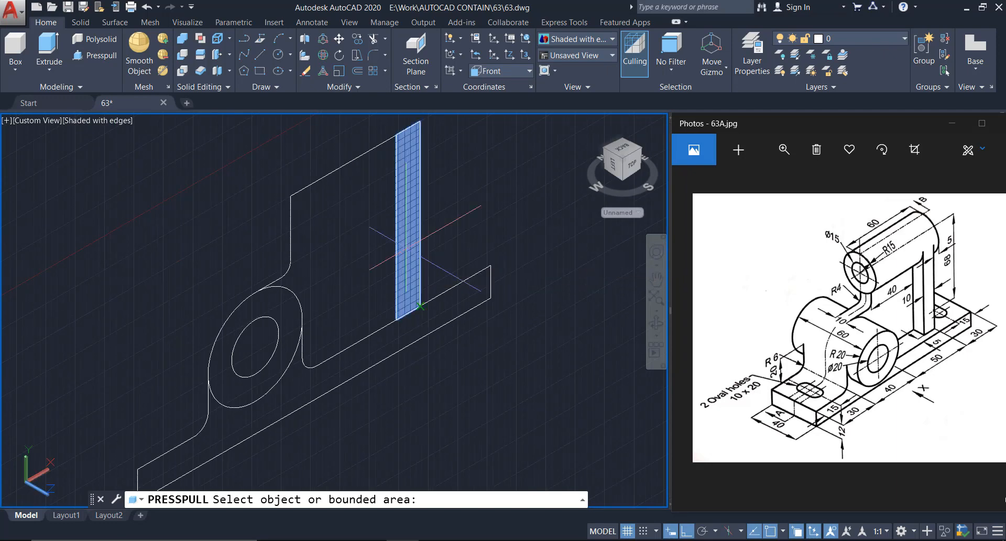
left_click(406, 248)
middle_click_drag(361, 175, 430, 237)
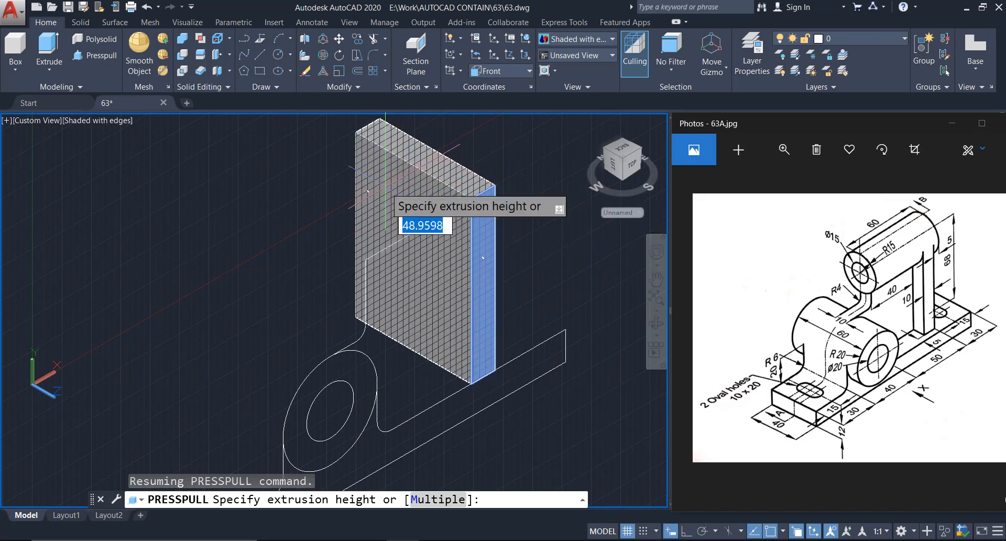
key("Return")
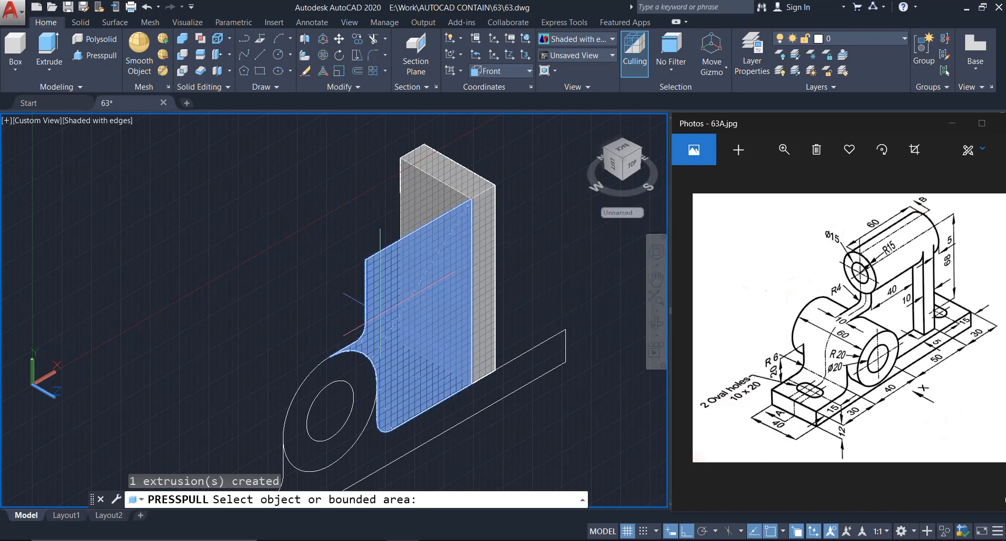
- Presspull the filleted web profile and the base profile backward from the front plane into solids
left_click(391, 330)
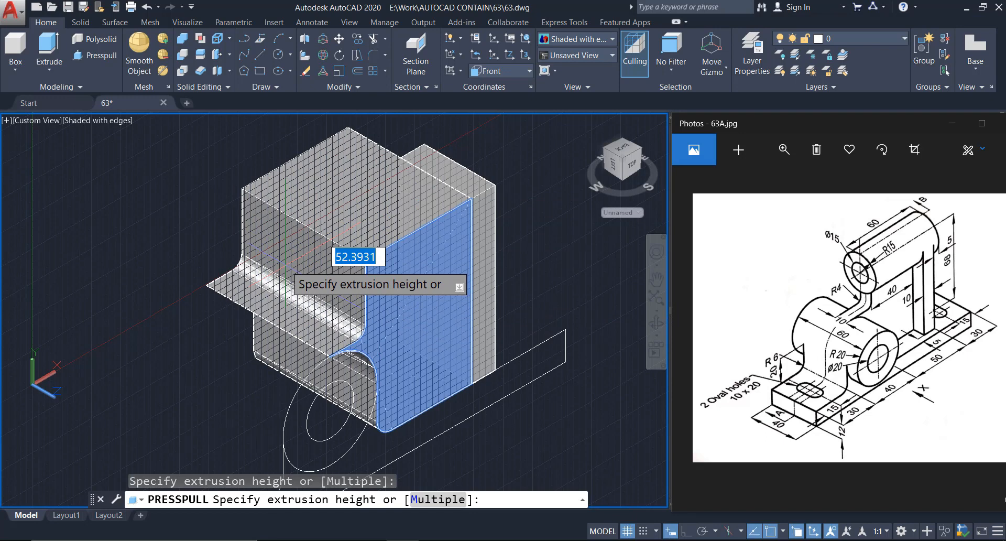
key("Return")
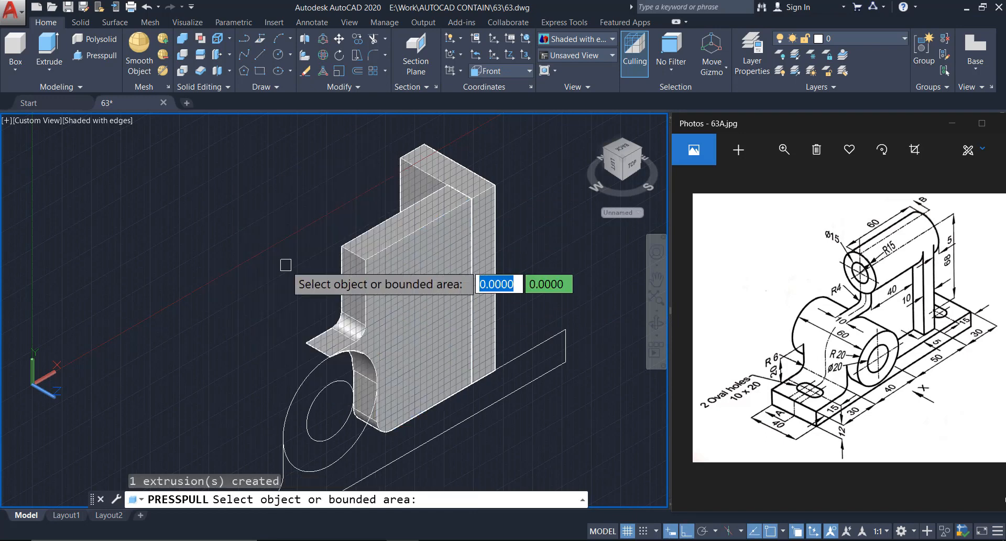
middle_click_drag(519, 368, 525, 256)
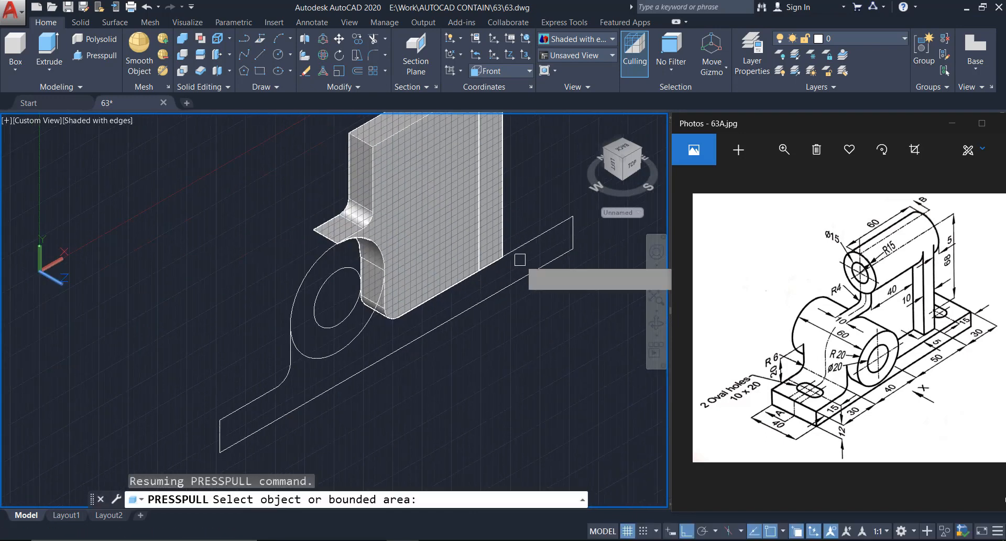
left_click(377, 341)
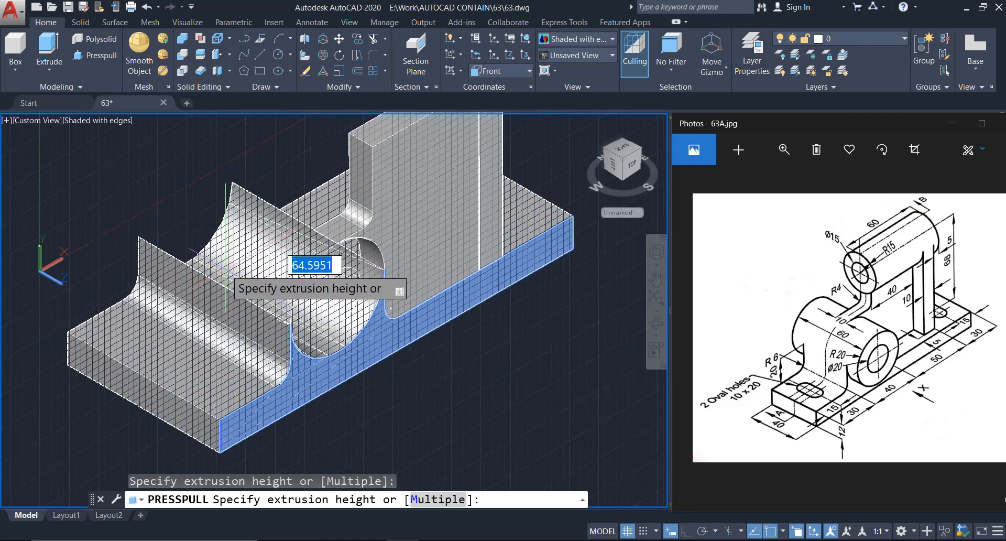
key("Return")
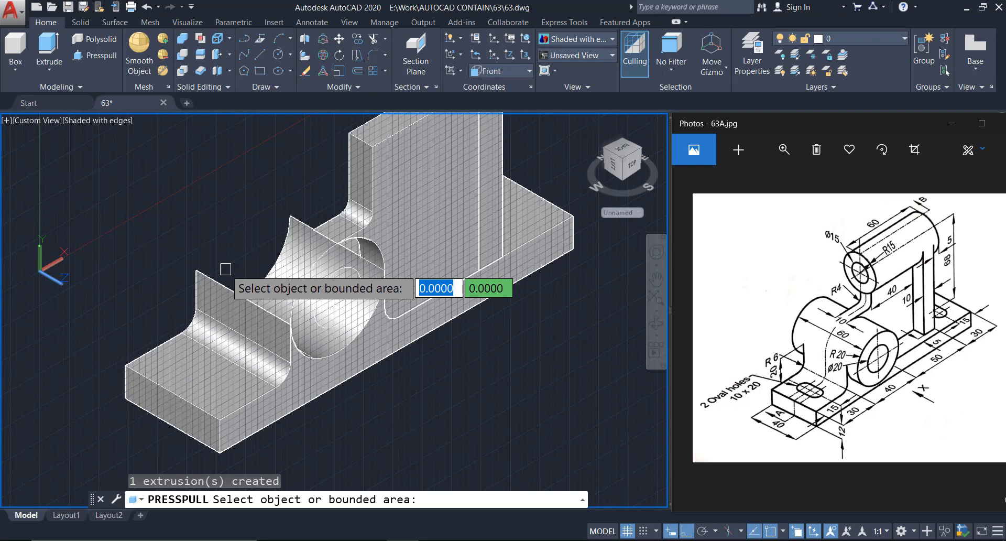
- Presspull the ring between the two concentric circles 60 backward to form the hollow boss
left_click(333, 259)
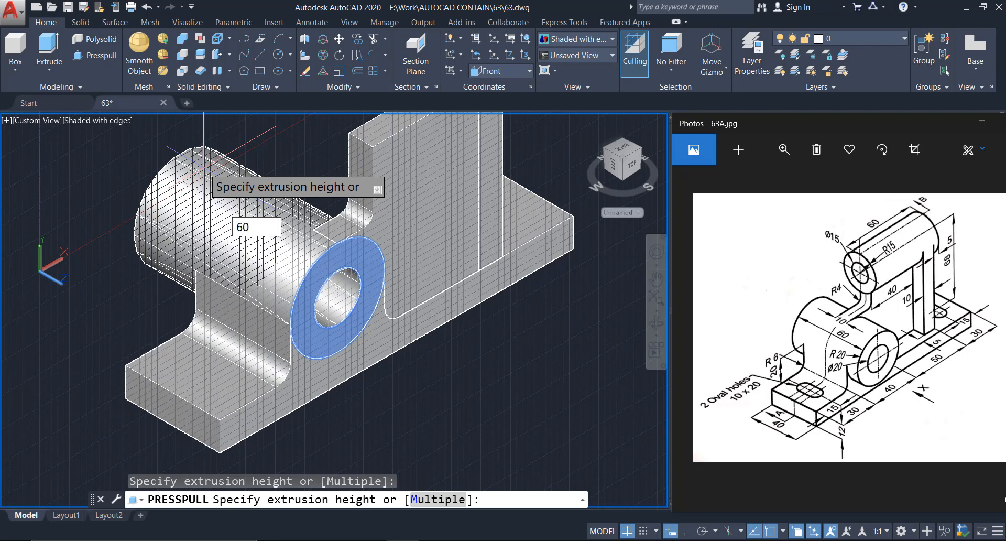
key("Return")
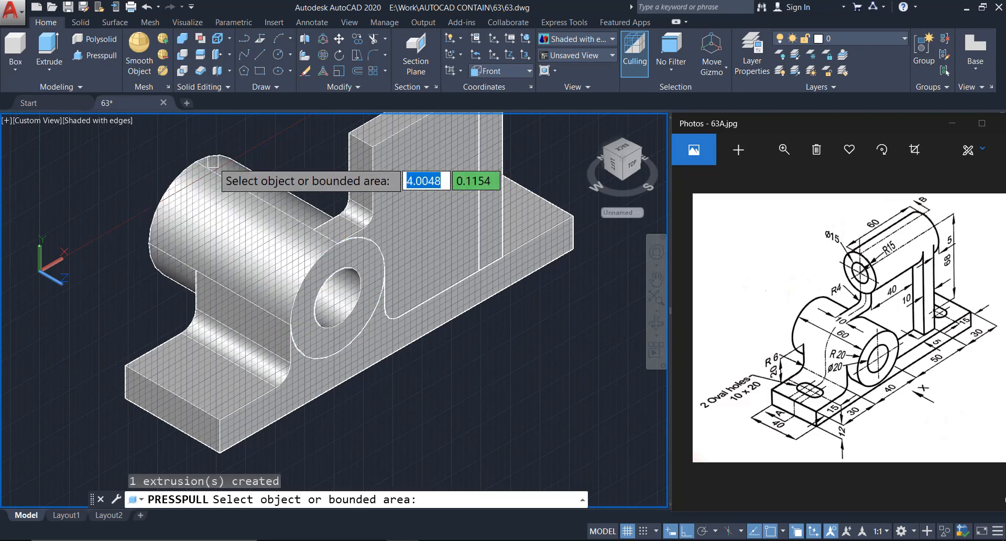
key("Return")
- Move the web solid from its top edge's midpoint to the midpoint of the upright's adjoining top edge, centring it on the upright
middle_click_drag(367, 194, 456, 245, "shift")
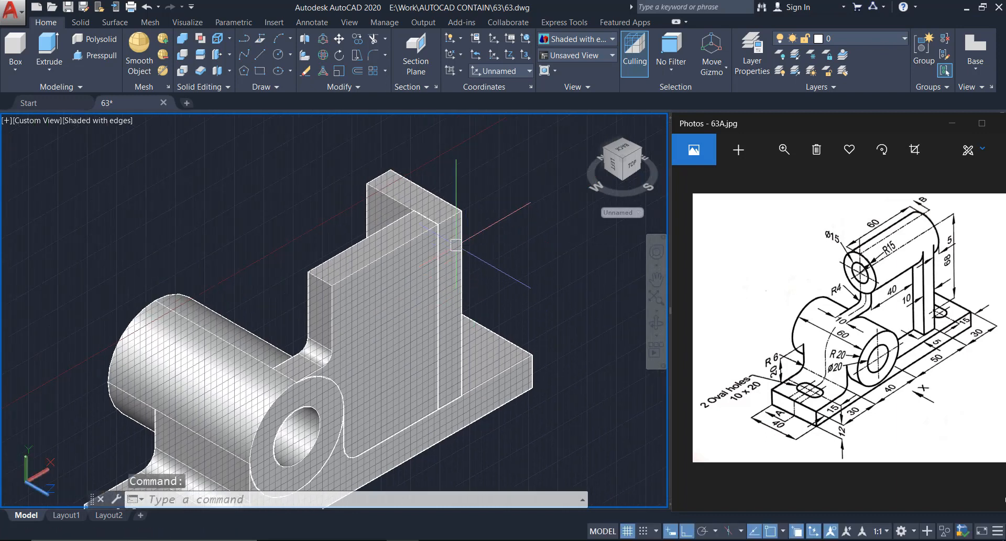
left_click(376, 237)
left_click(445, 296)
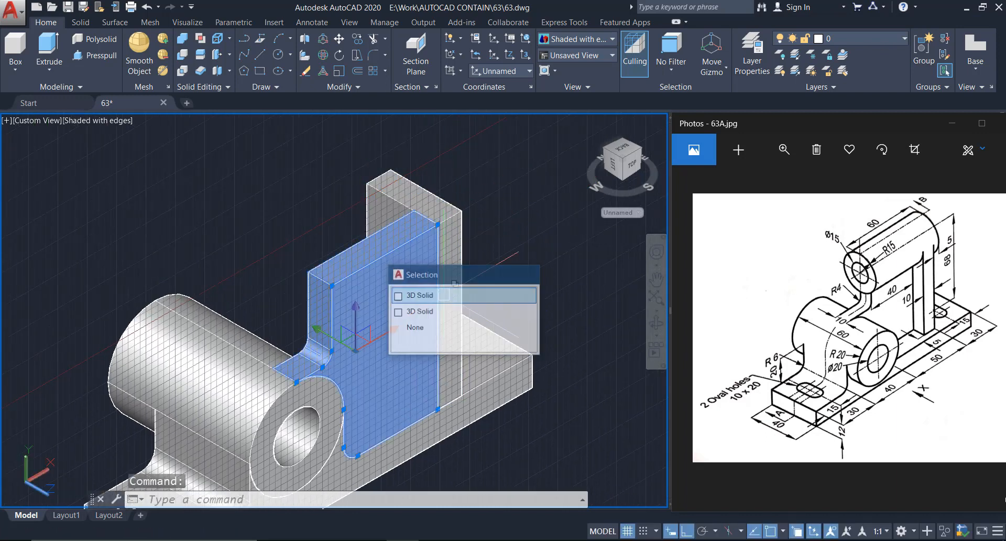
type("m")
key("Return")
scroll(413, 232, "up", 3)
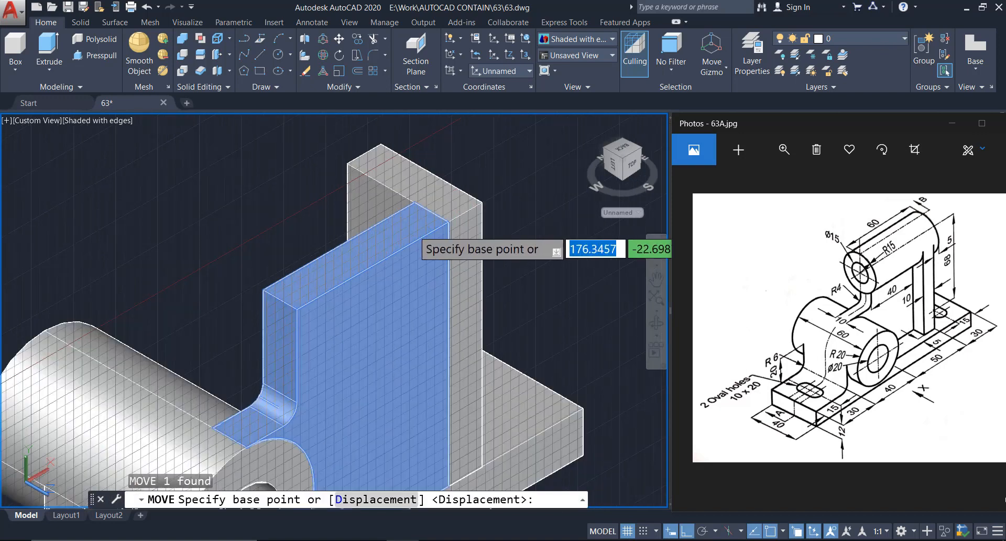
left_click(439, 206)
left_click(438, 205)
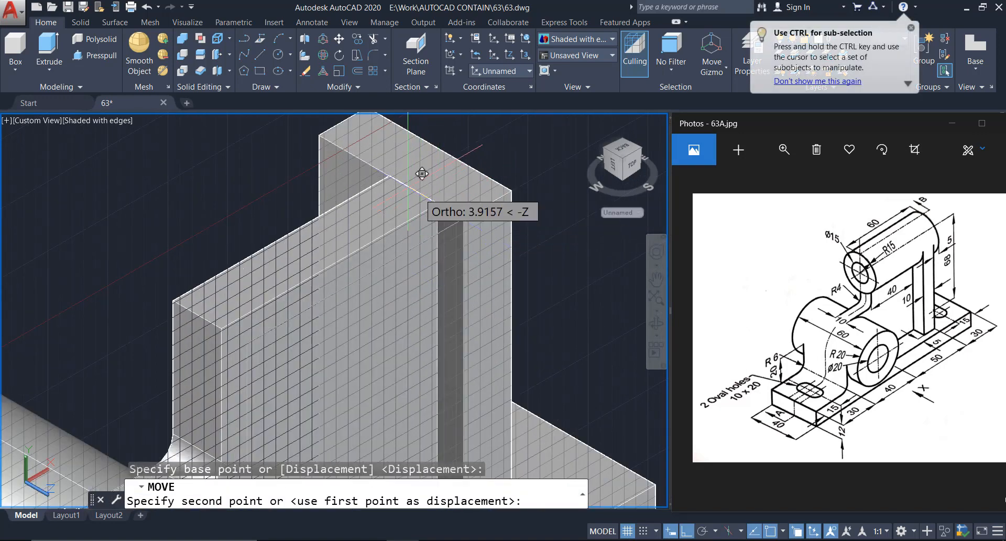
left_click(392, 177)
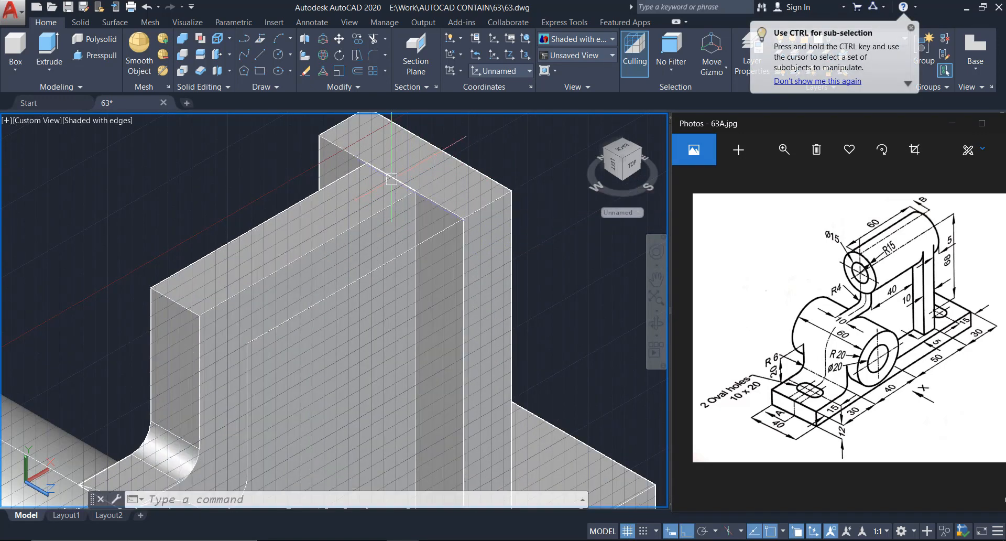
- Move the web and upright solids together 5 backward along the base's depth
scroll(411, 151, "down", 2)
middle_click_drag(516, 241, 492, 237)
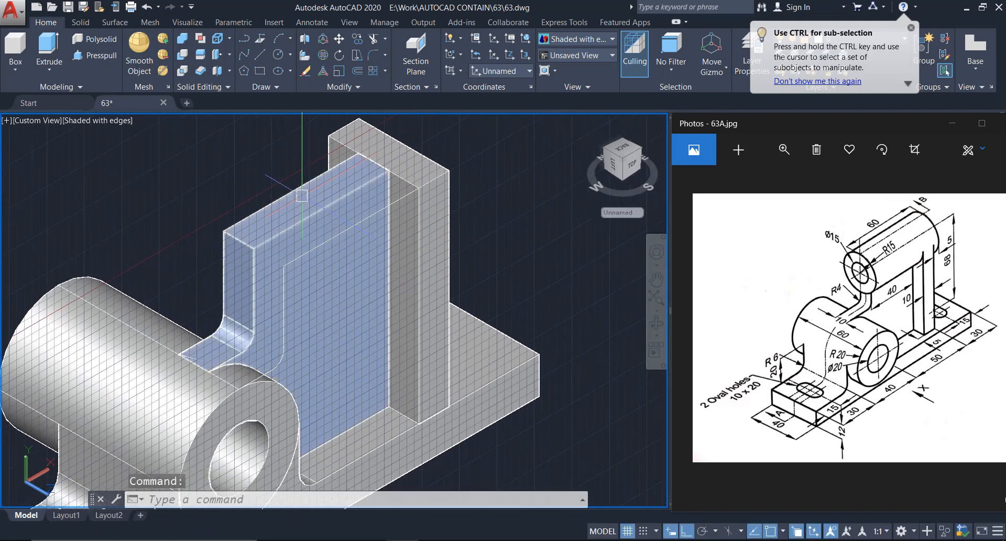
left_click(293, 309)
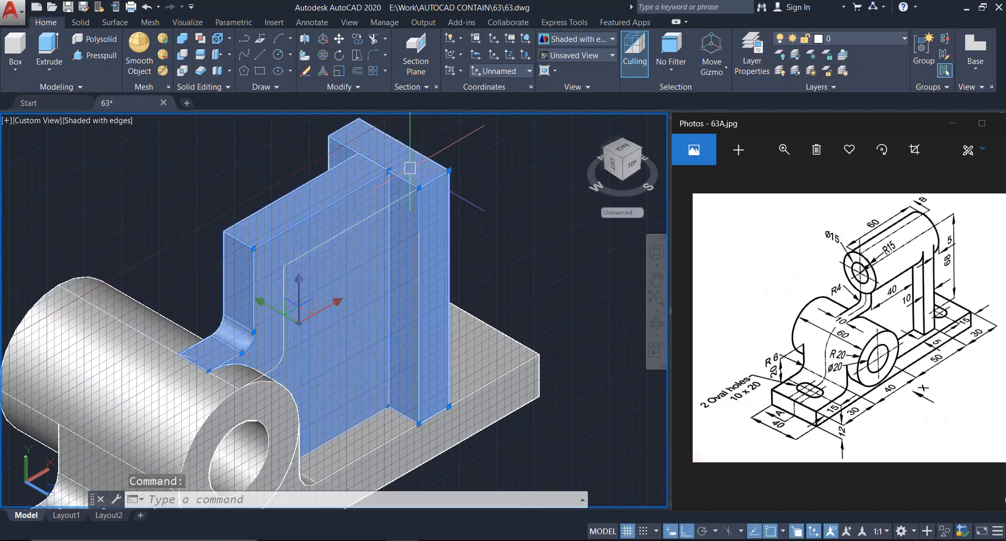
key("Return")
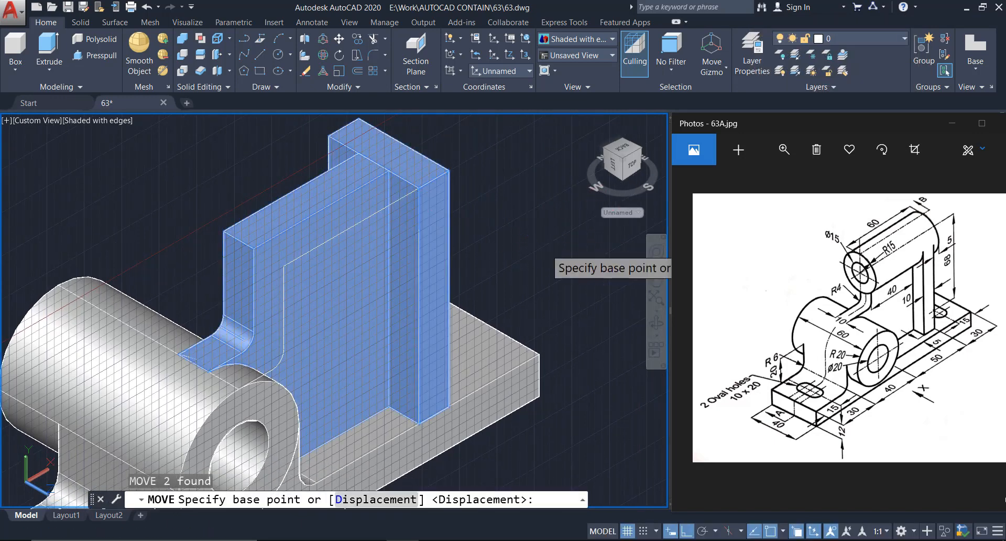
left_click(531, 235)
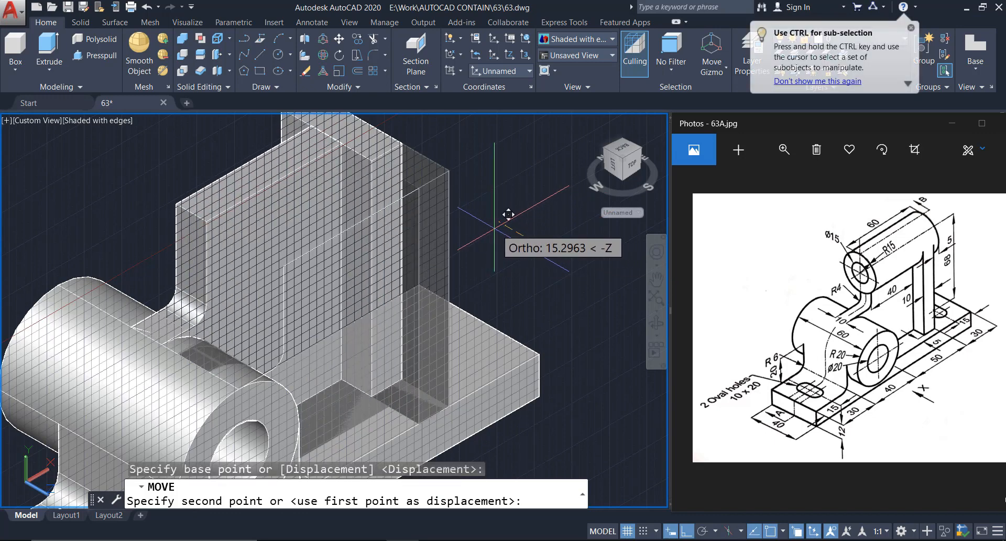
type("5")
key("Return")
scroll(504, 223, "down", 2)
scroll(504, 223, "up", 1)
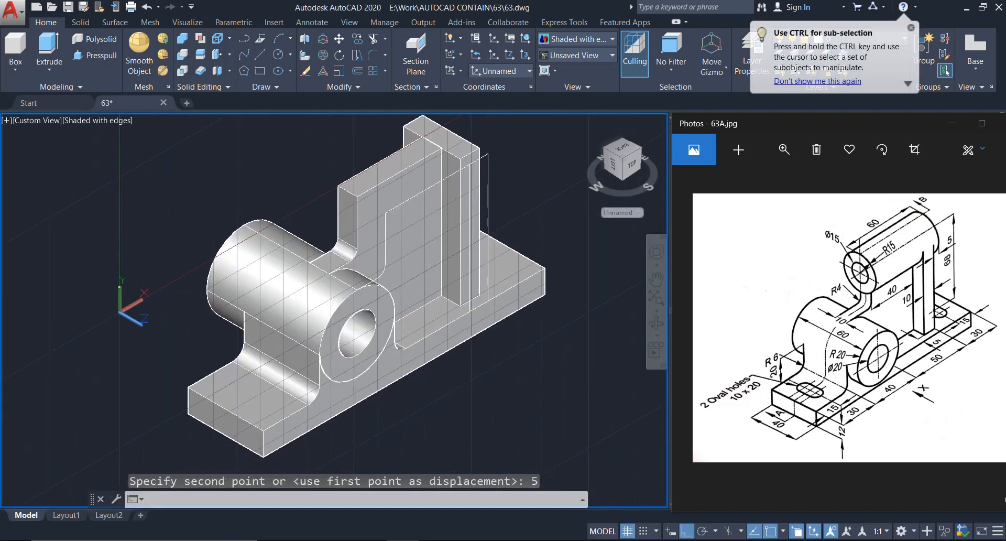
- Move the hollow cylindrical boss 10 forward along its axis, beyond the base's front face
scroll(346, 309, "up", 2)
left_click(208, 213)
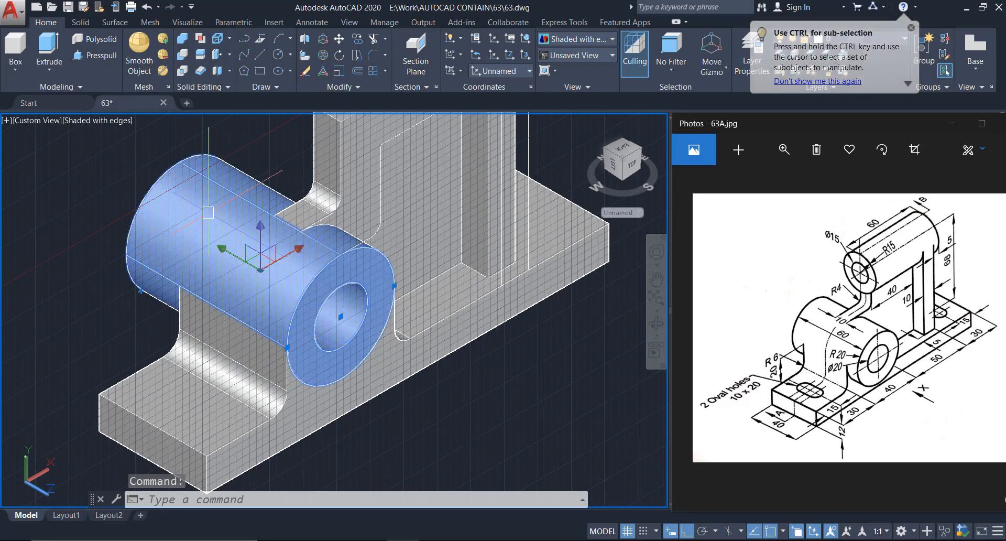
type("m")
key("Return")
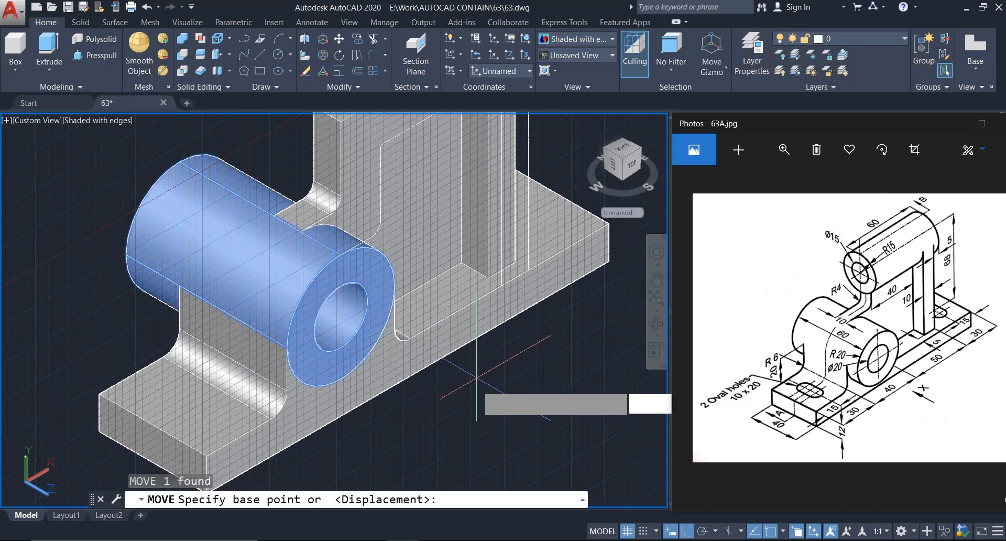
left_click(477, 380)
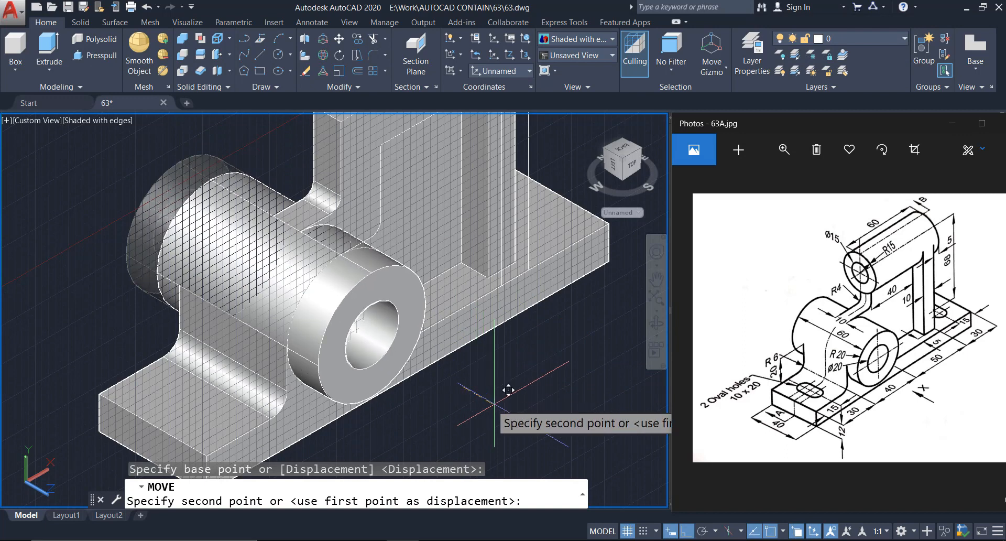
type("10")
key("Return")
scroll(404, 339, "down", 3)
middle_click_drag(393, 349, 372, 362)
key("Return")
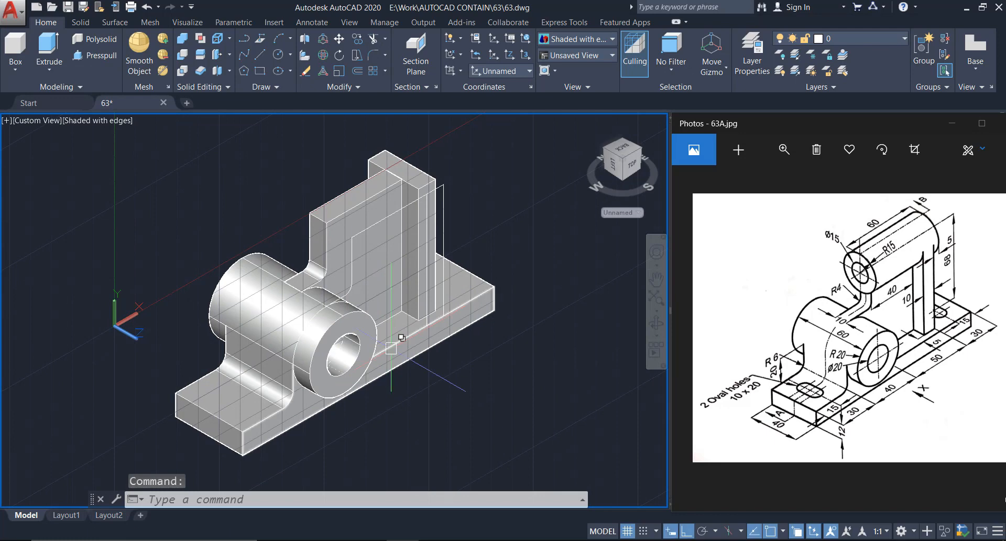
- Union the base, boss, web and upright into a single solid
type("UNI")
key("Return")
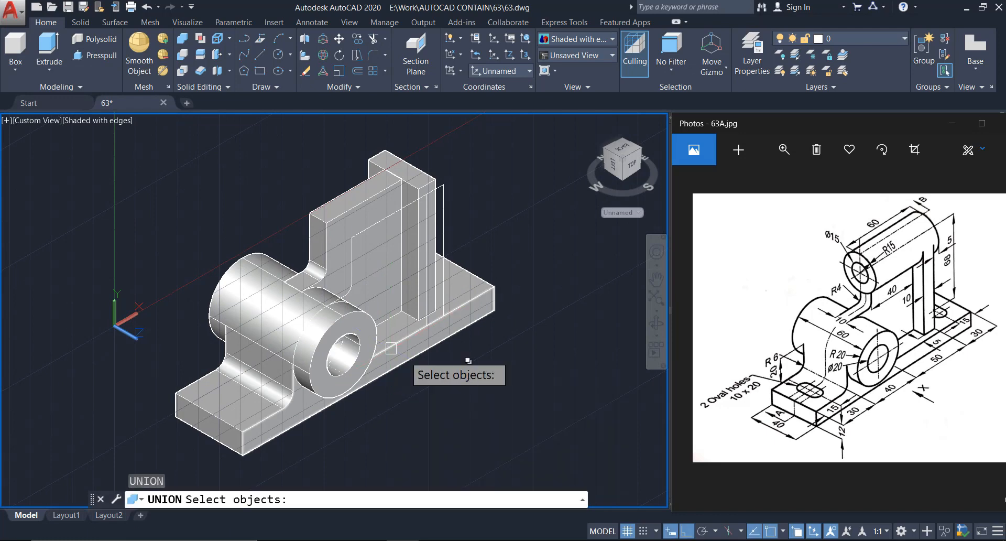
left_click(493, 390)
left_click(166, 143)
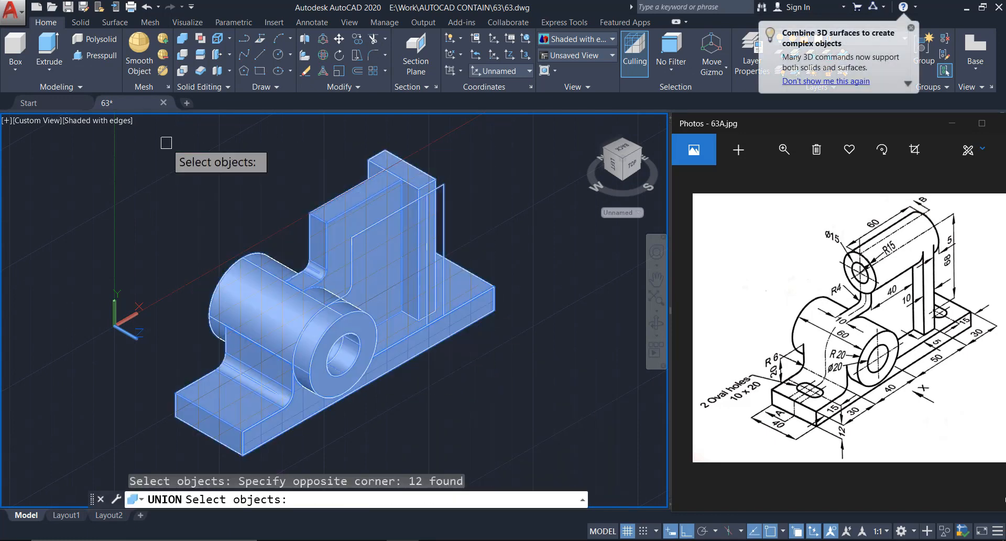
key("Return")
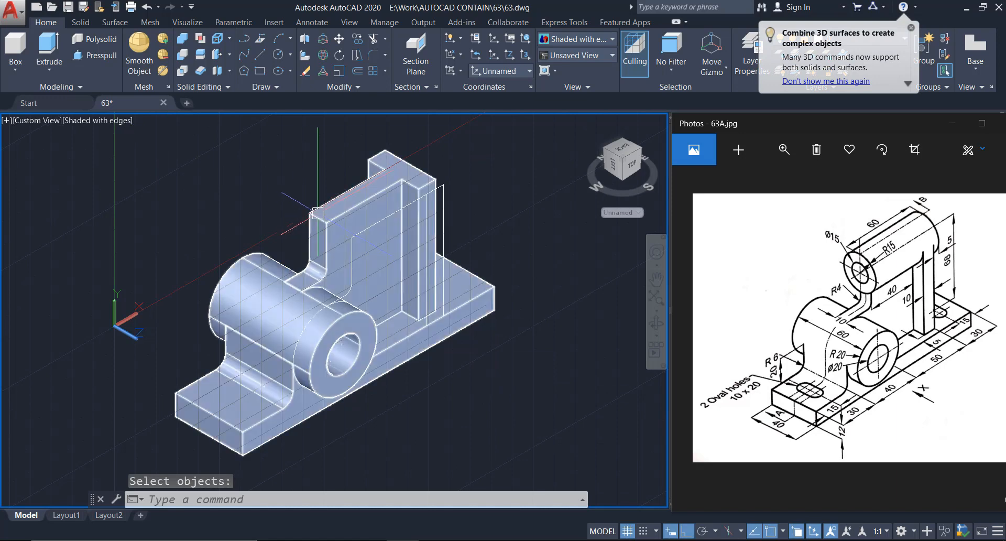
- Erase the leftover 2D profile lines, arcs and circles around the united solid
left_click(235, 126)
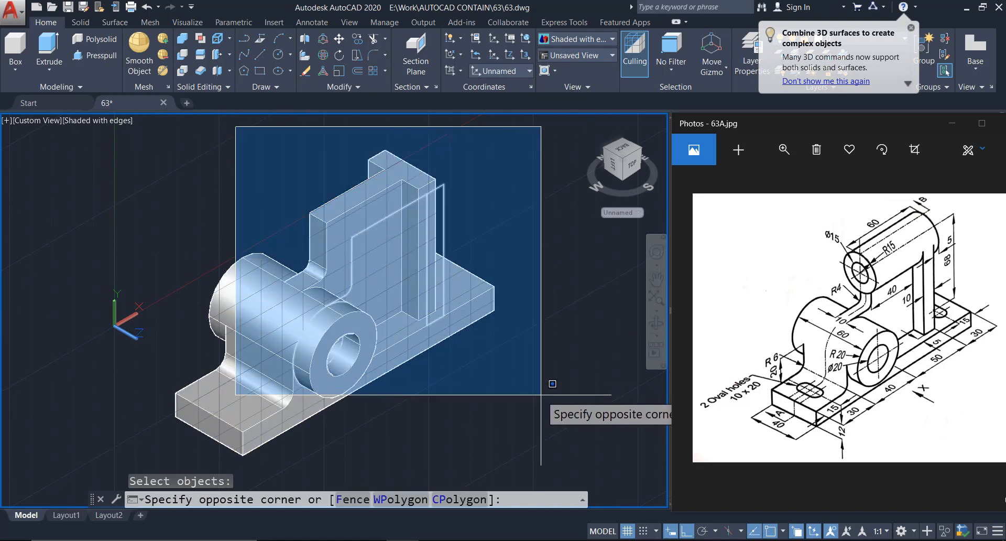
left_click(549, 384)
middle_click_drag(489, 395, 516, 319)
left_click(203, 163)
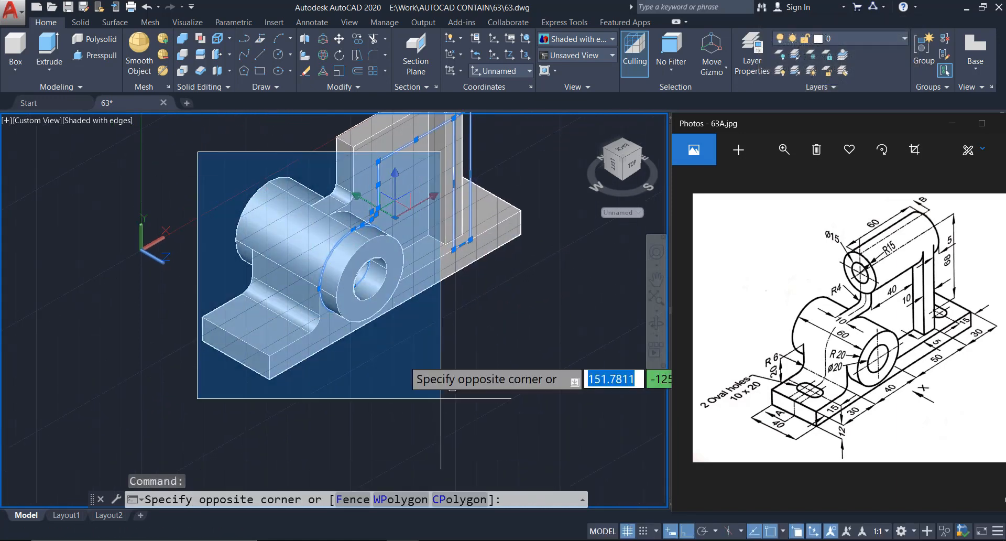
left_click(466, 421)
left_click(202, 162)
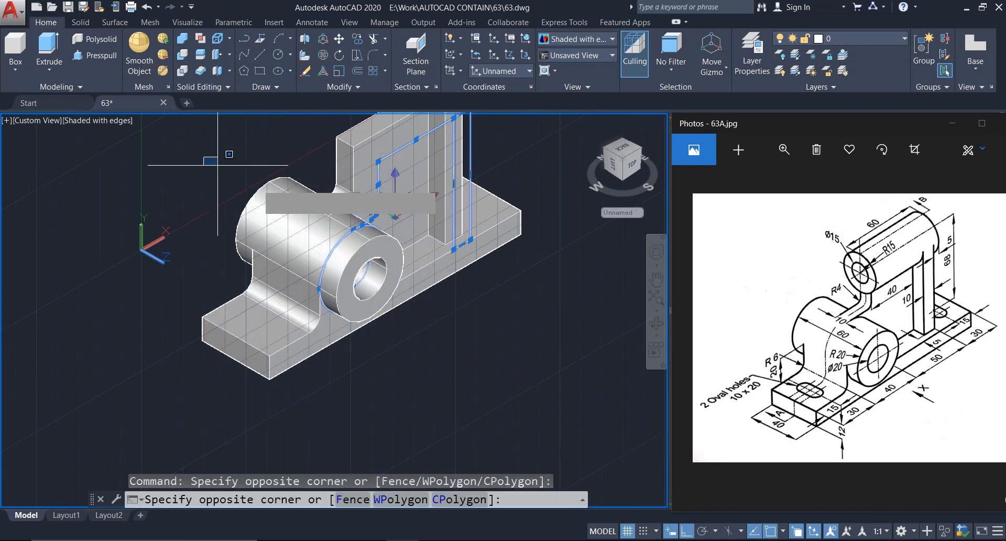
left_click(577, 418)
middle_click_drag(455, 339, 432, 417)
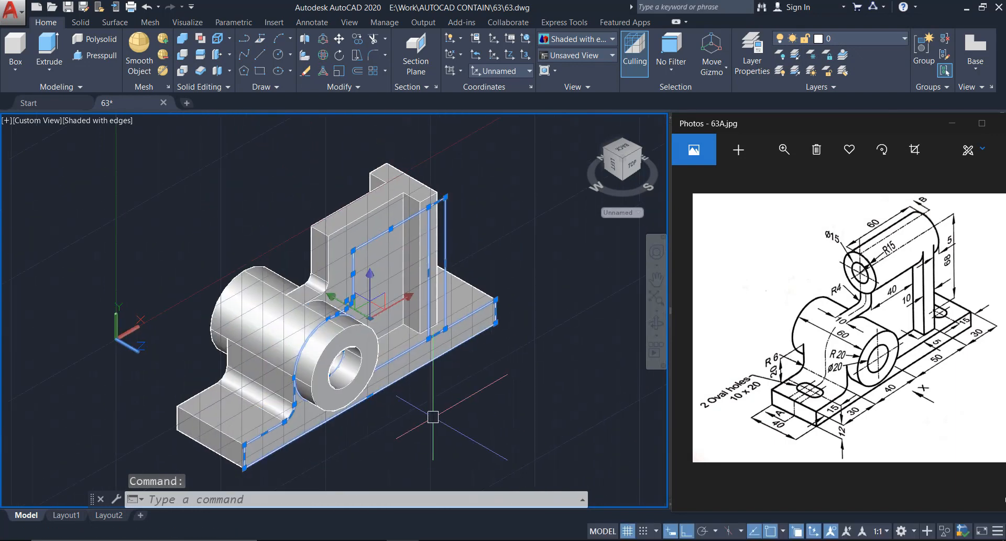
key("Return")
scroll(377, 393, "up", 4)
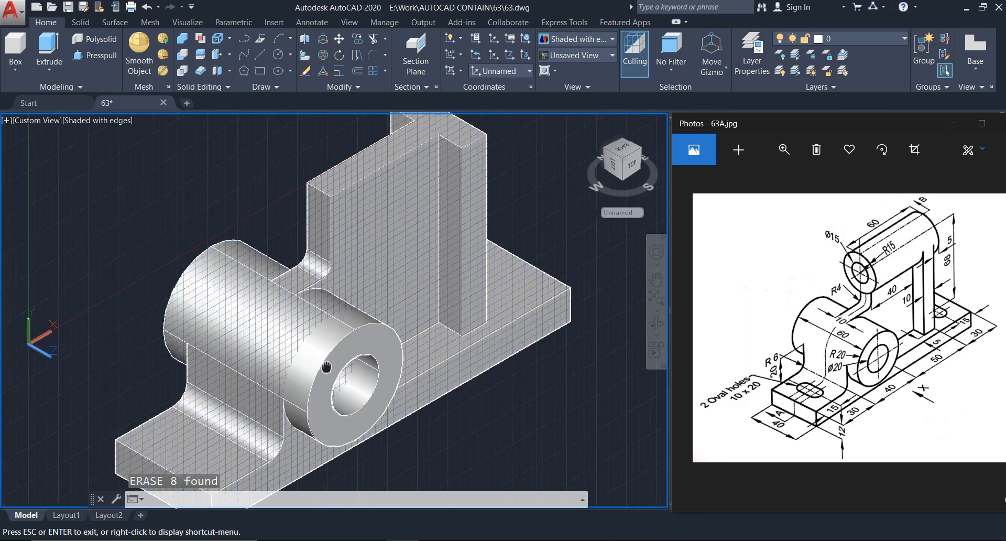
middle_click_drag(327, 364, 323, 377)
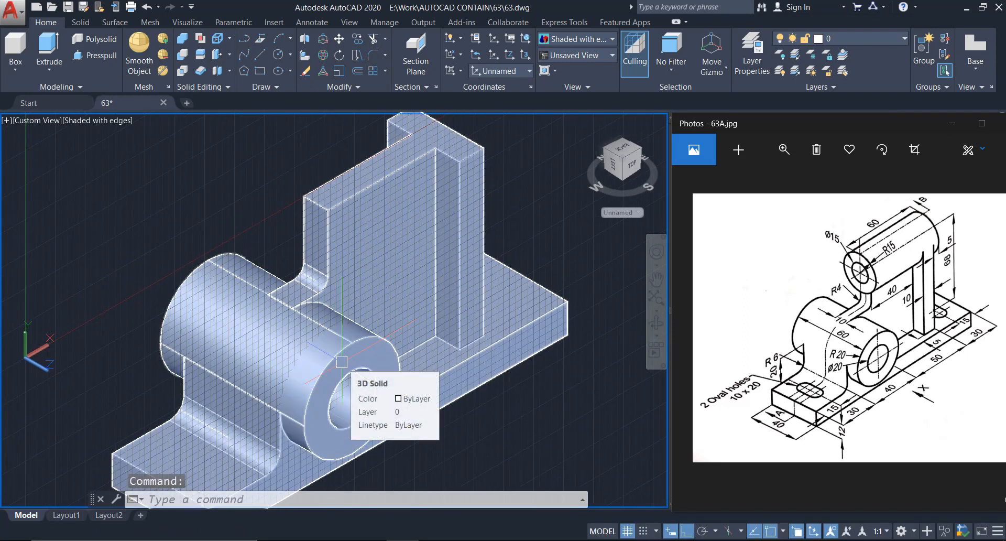
- Hide the drawing grid around the united solid
key("F7")
middle_click_drag(356, 282, 390, 284)
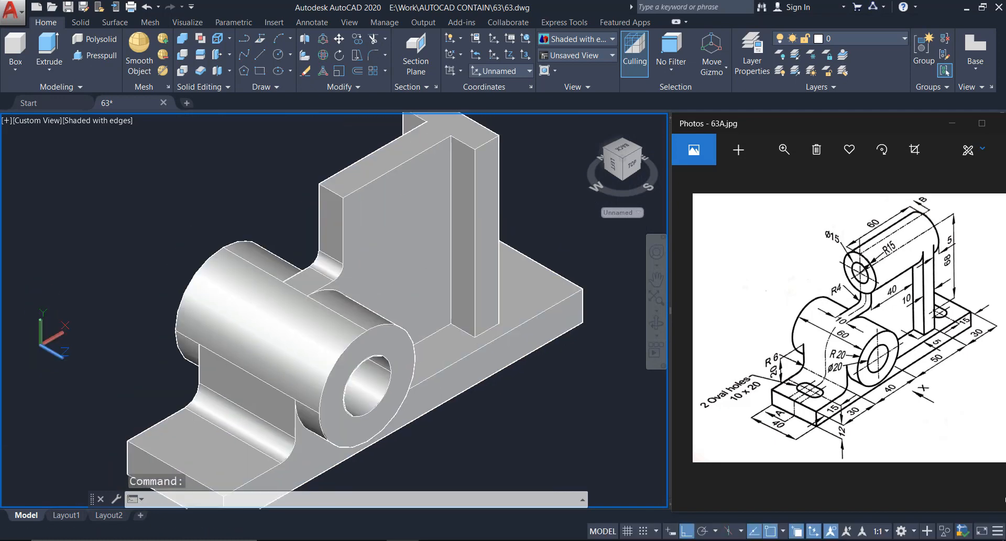
middle_click_drag(351, 327, 369, 346)
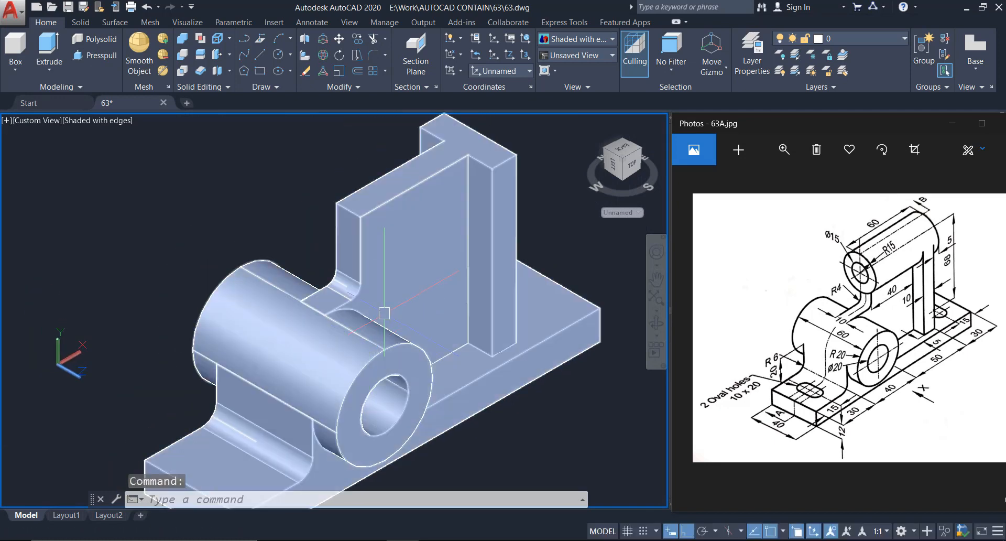
middle_click_drag(384, 313, 381, 336)
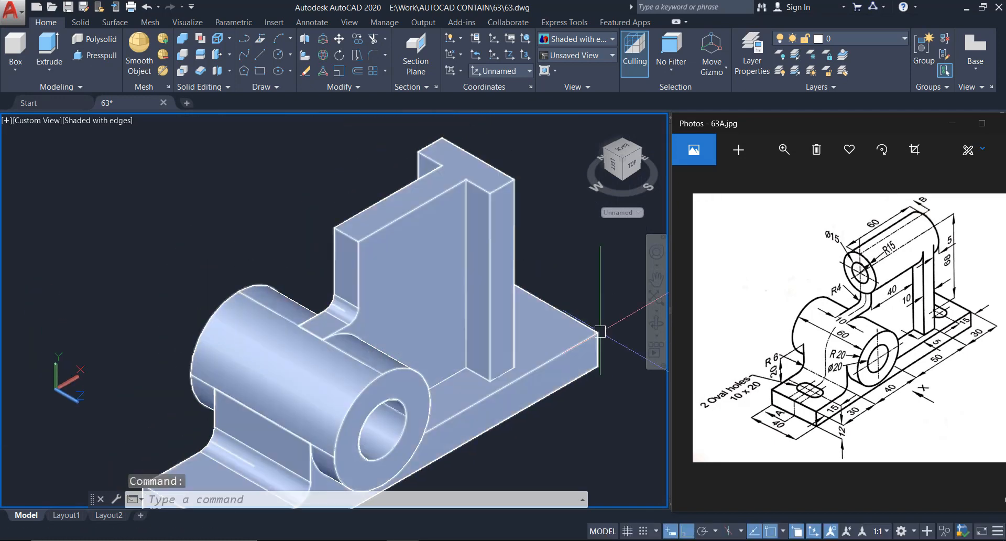
- Draw a circle of radius 15 on the web's narrow end face, centred on the midpoint of its top edge
scroll(440, 213, "up", 2)
type("c")
key("Escape")
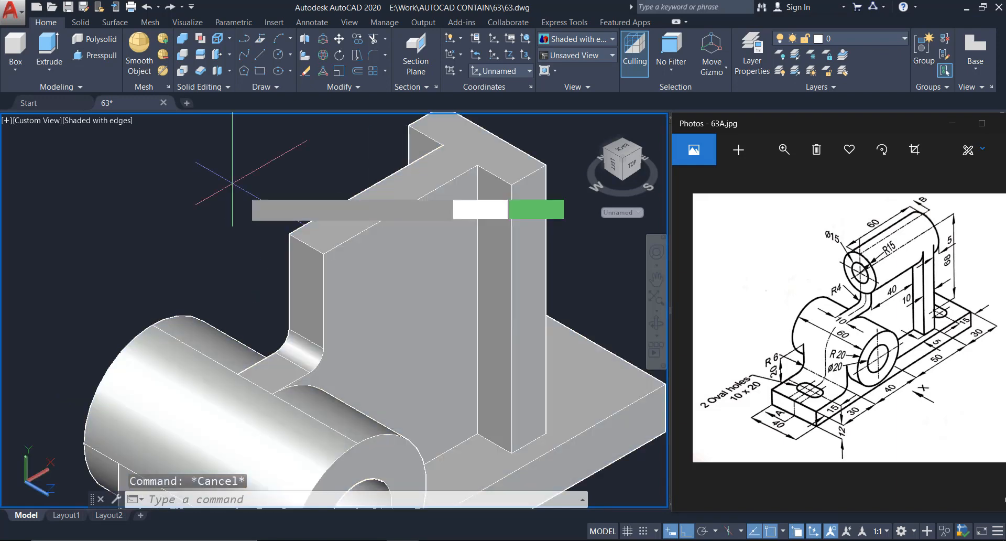
key("Return")
scroll(274, 239, "up", 2)
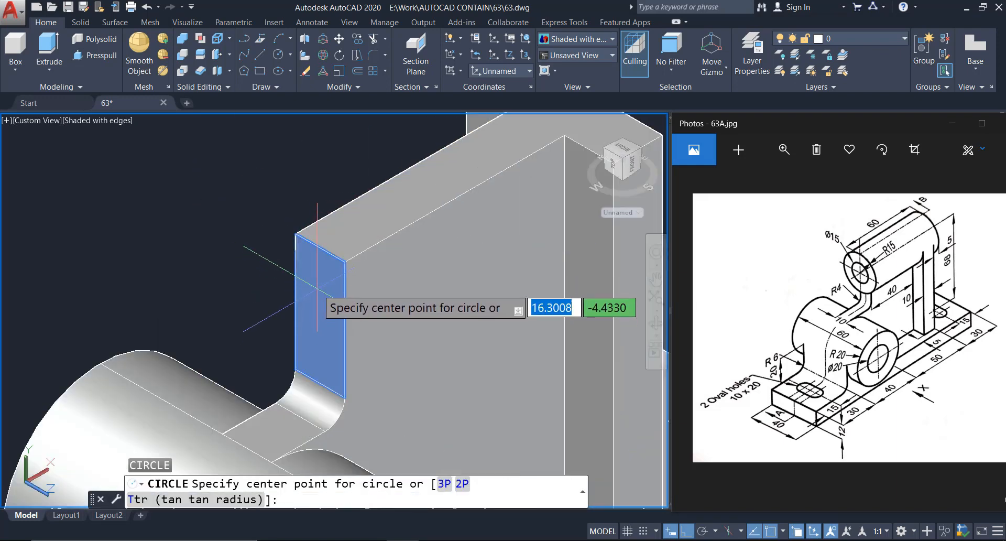
left_click(320, 248)
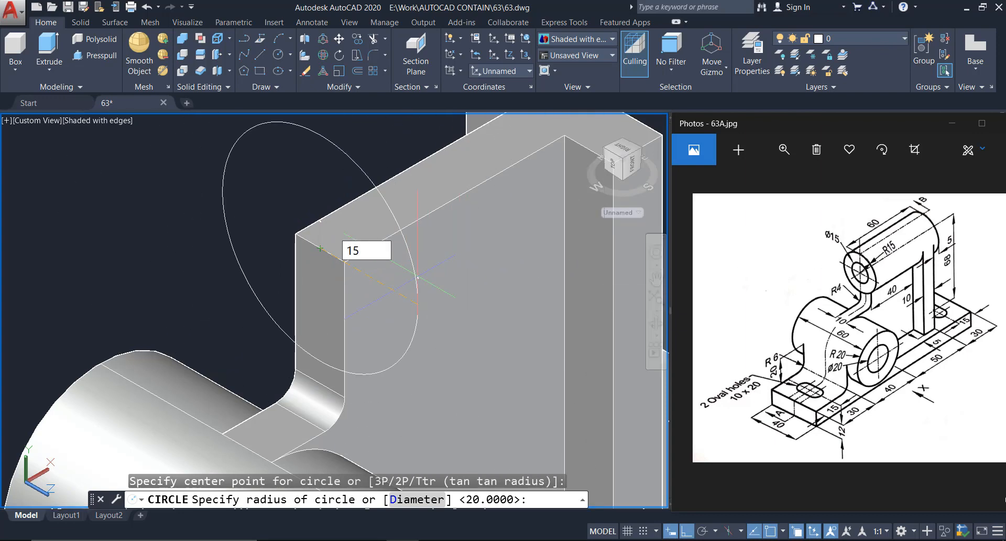
type("15")
key("Return")
- Extrude the radius 15 circle 60 along the top of the web toward the upright
mouse_move(387, 299)
middle_mouse_down("shift")
mouse_move(306, 348)
mouse_move(312, 341)
middle_mouse_up("shift")
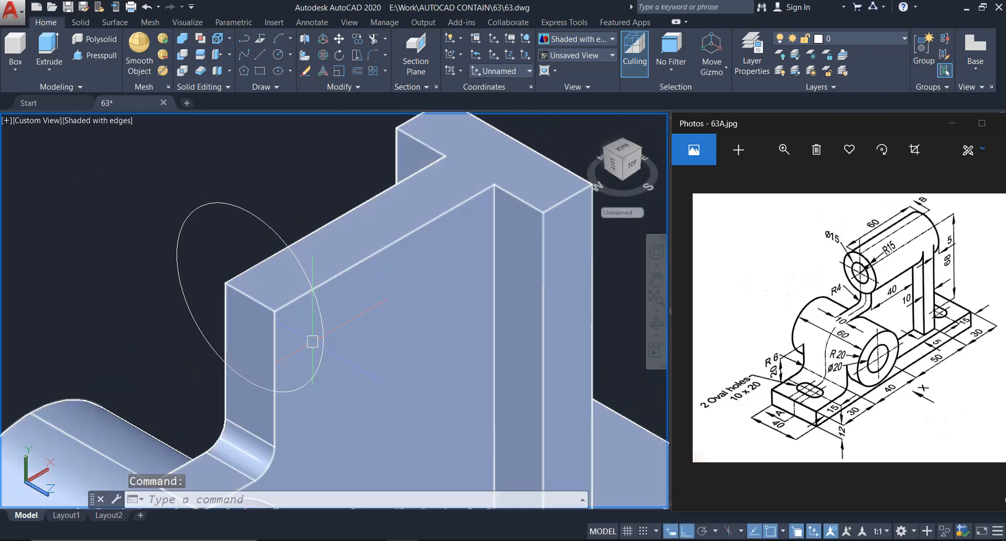
type("EXT")
key("Return")
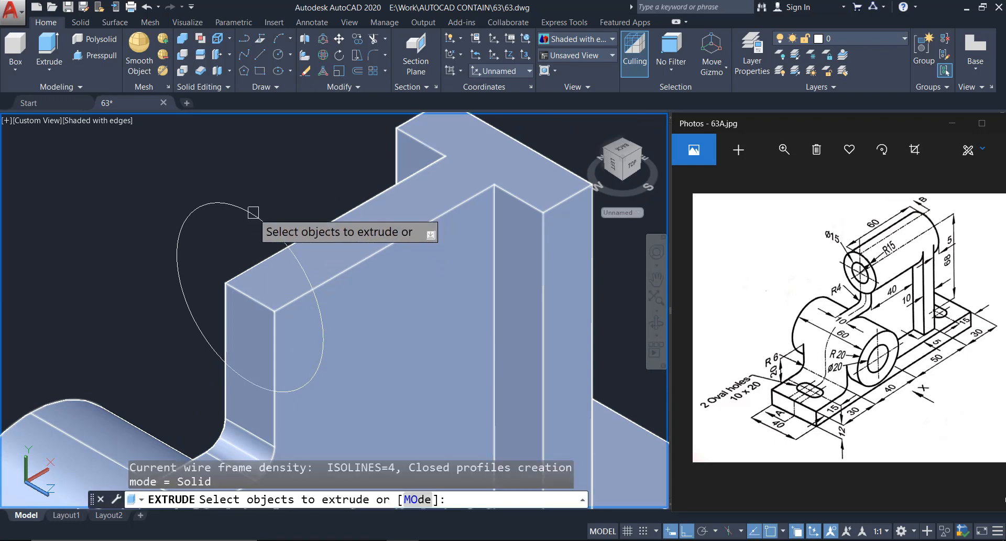
left_click(265, 231)
scroll(257, 234, "down", 3)
key("Return")
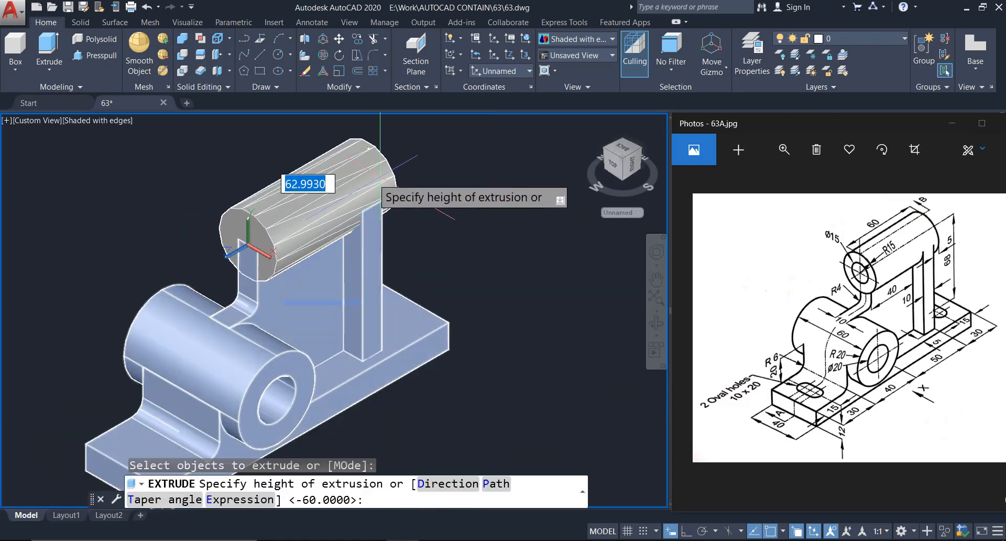
scroll(381, 174, "up", 2)
type("60")
key("Return")
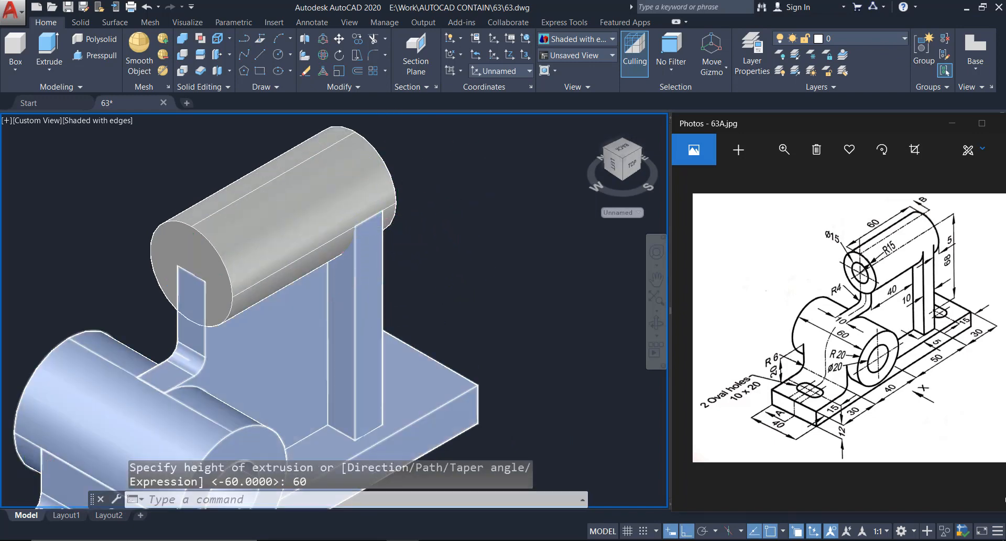
- Union the new upper cylinder with the rest of the bracket
scroll(392, 215, "up", 2)
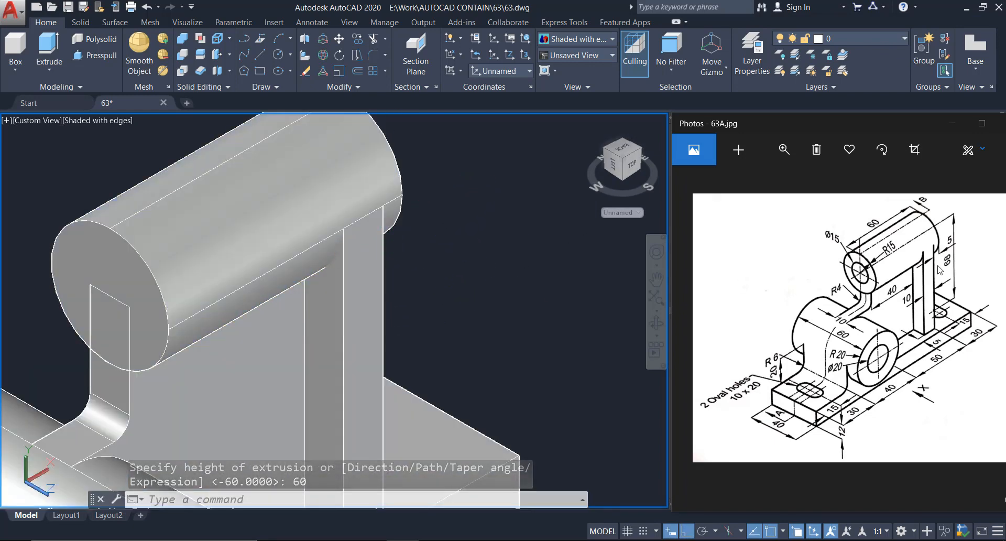
scroll(377, 274, "down", 3)
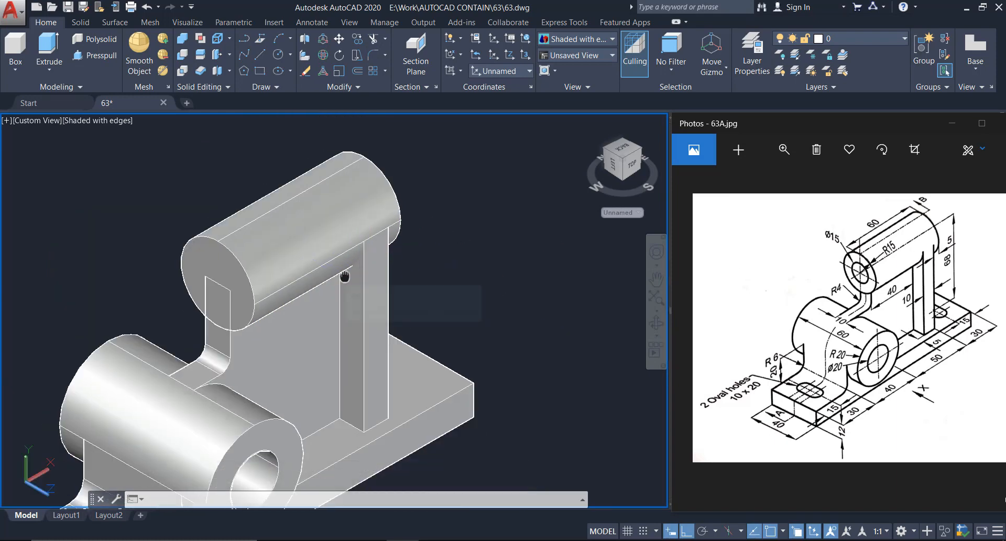
type("UNI")
key("Return")
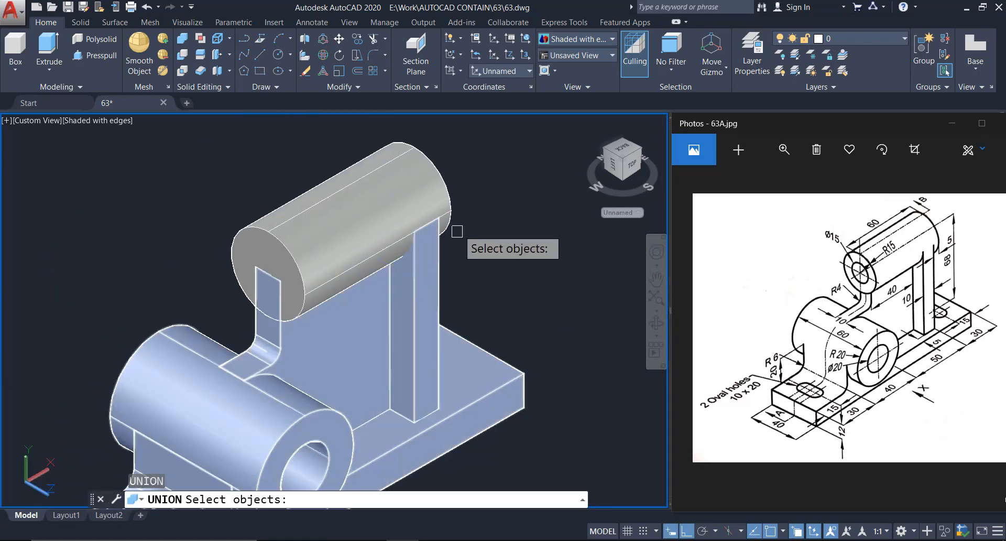
left_click(464, 210)
left_click(383, 262)
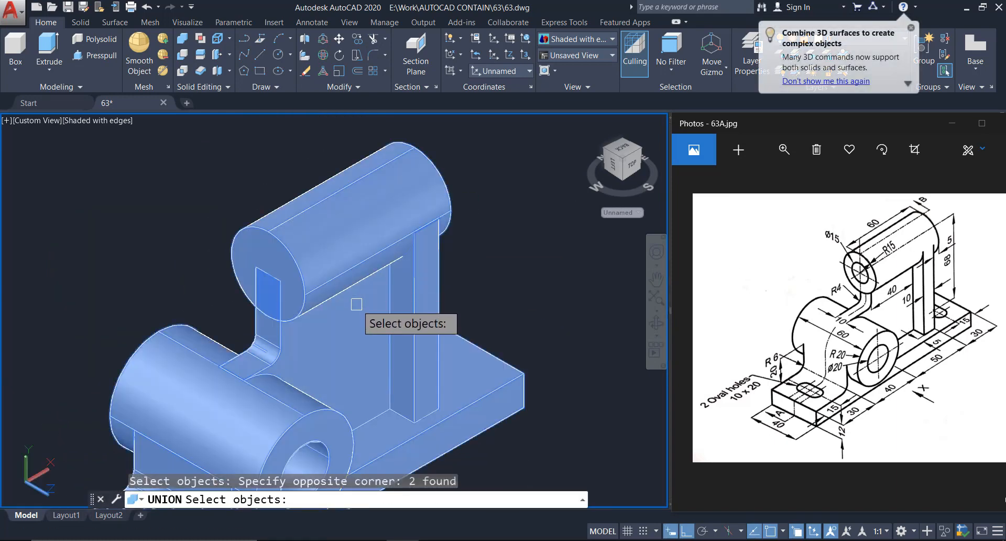
key("Return")
- Draw a circle of diameter 15 at the centre of the upper cylinder's end face above the web
scroll(361, 300, "up", 4)
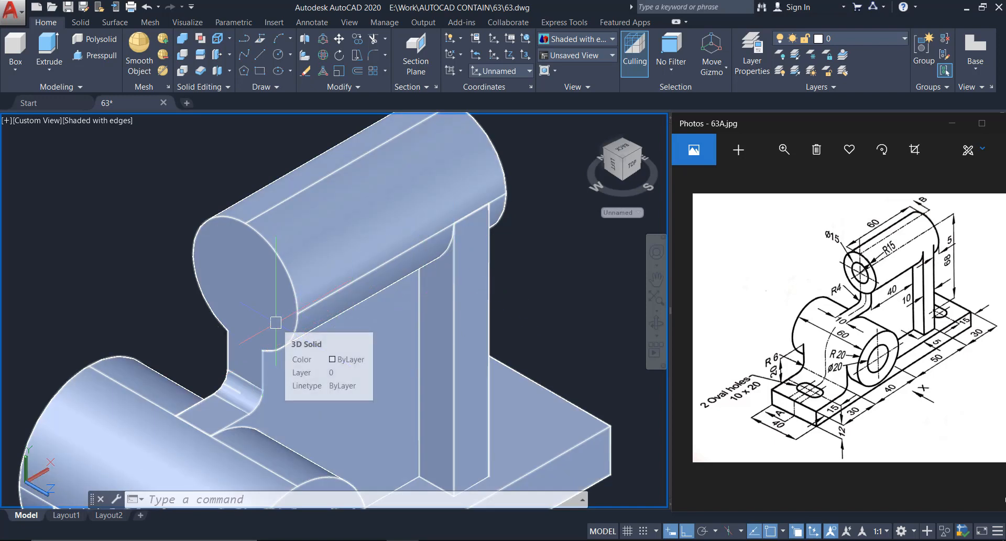
type("c")
key("Return")
scroll(232, 283, "up", 2)
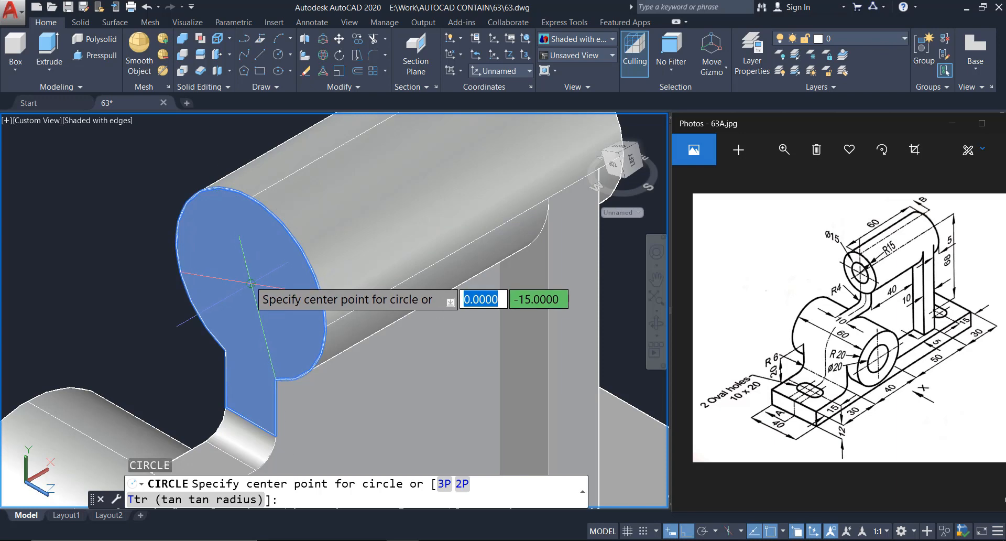
left_click(250, 284)
type("D")
key("Return")
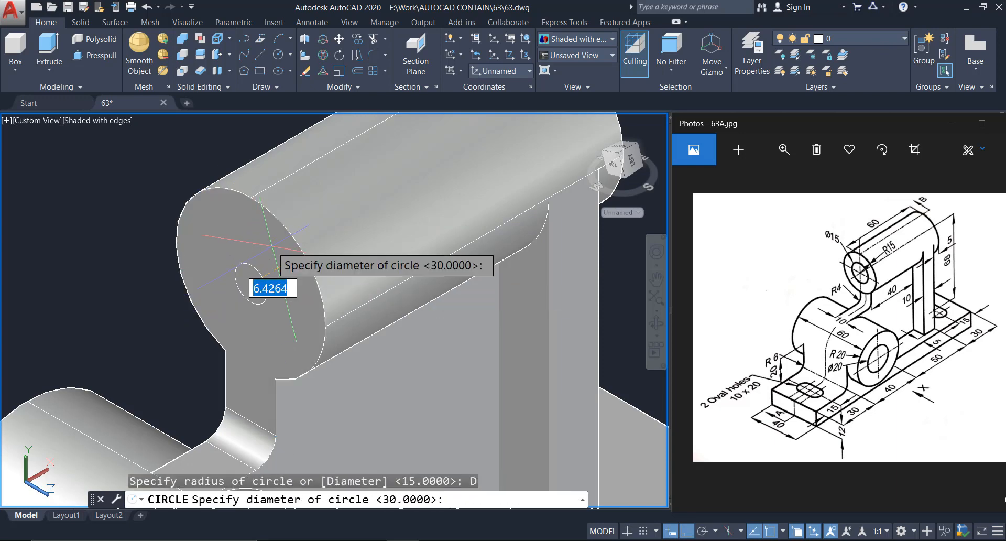
key("Return")
scroll(277, 216, "down", 2)
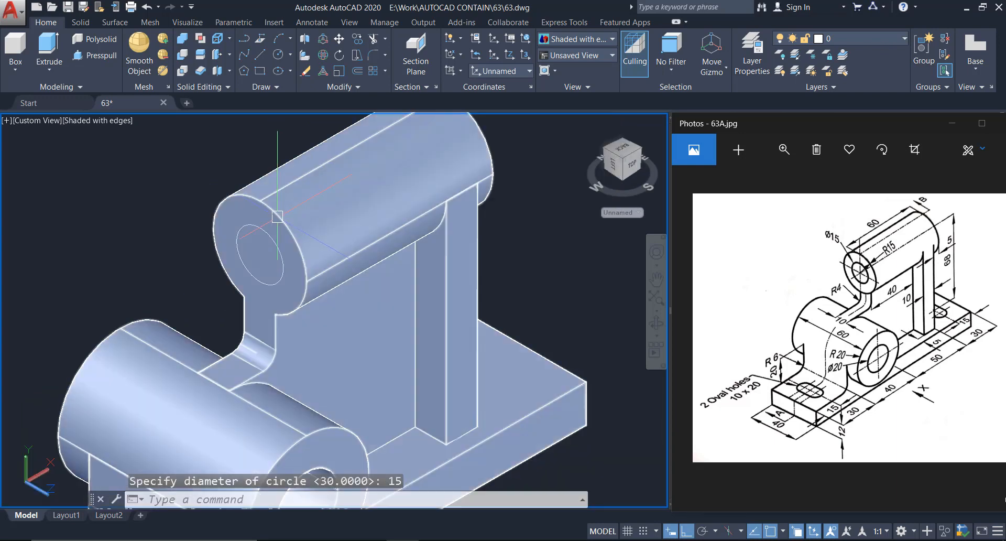
- Presspull the diameter 15 circle back through the full length of the upper cylinder to cut its bore
left_click(98, 57)
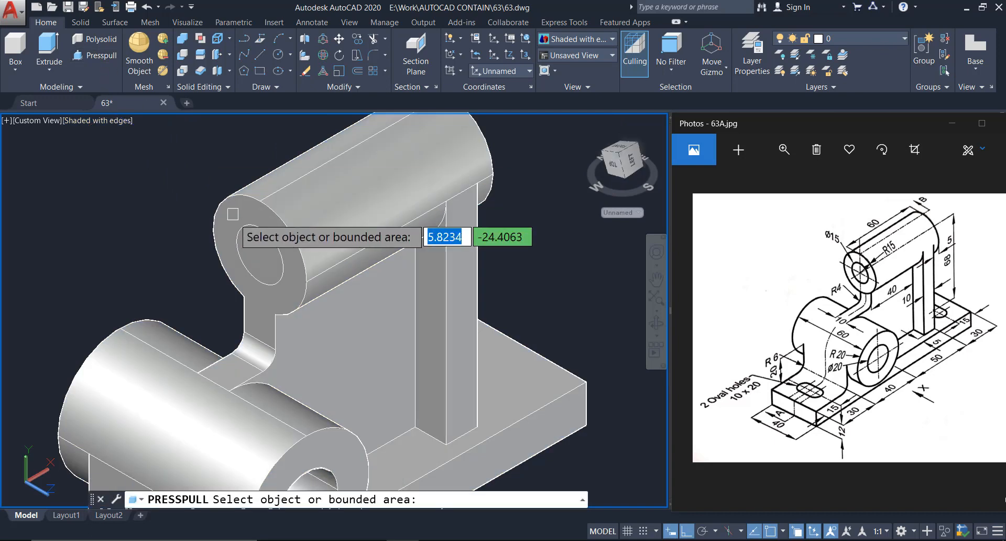
left_click(254, 248)
scroll(256, 252, "down", 3)
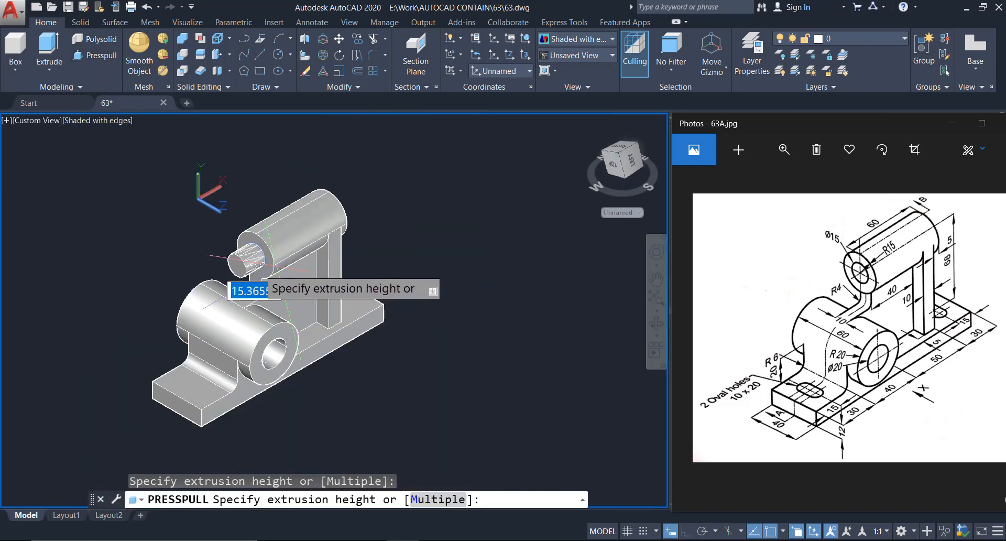
scroll(374, 215, "up", 2)
left_click(390, 202)
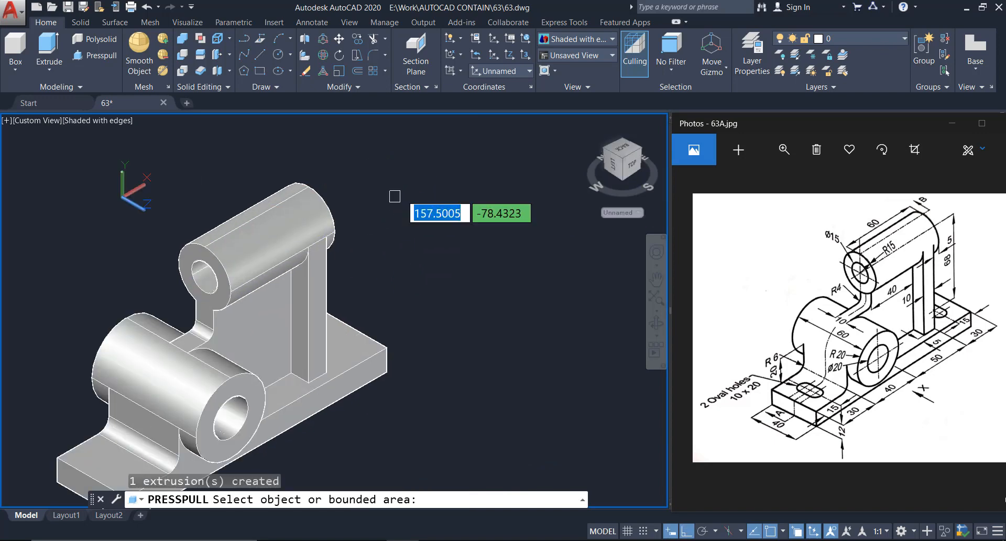
key("Return")
- Set the coordinate system to Top and turn the grid display on
middle_click_drag(221, 312, 295, 259)
scroll(240, 352, "up", 3)
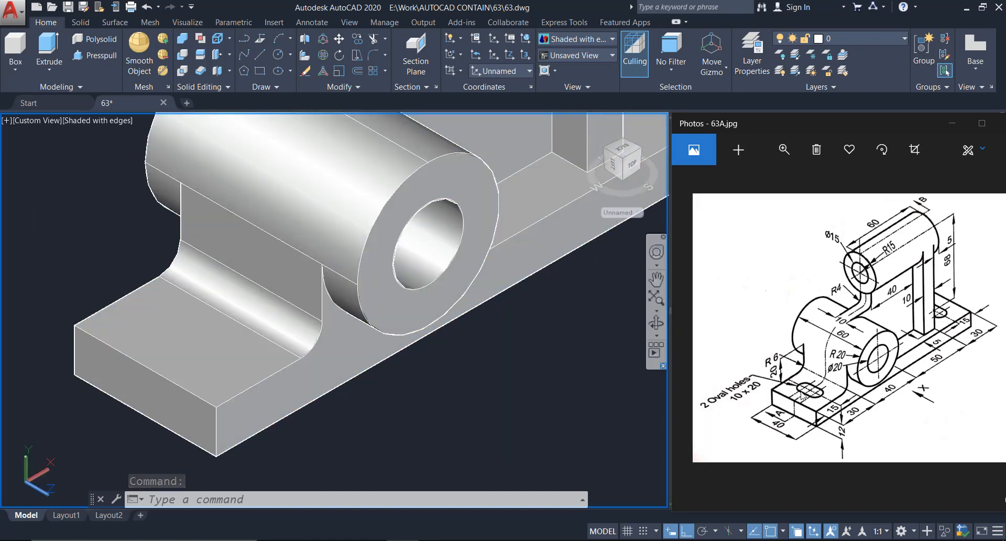
scroll(190, 356, "down", 2)
middle_click_drag(306, 368, 302, 370)
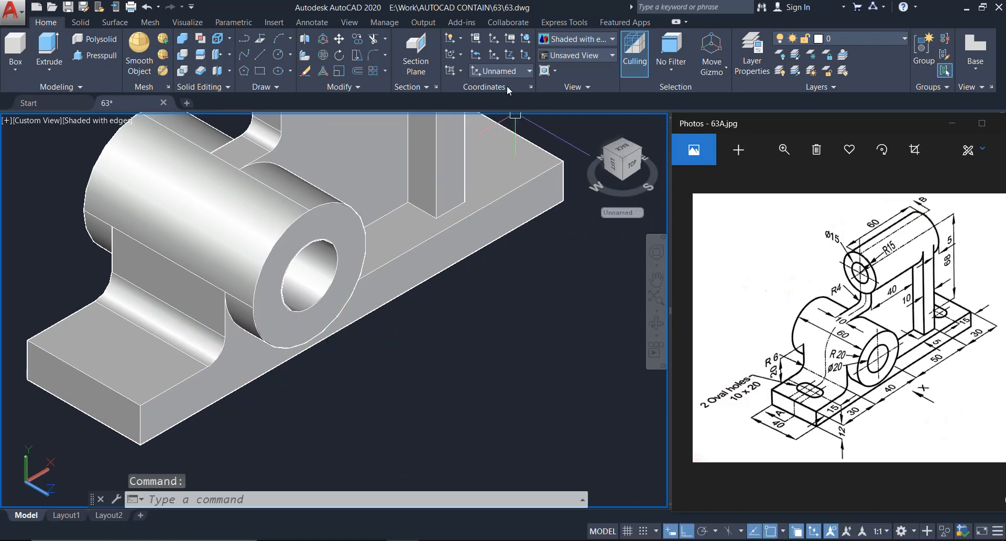
left_click(515, 71)
left_click(496, 105)
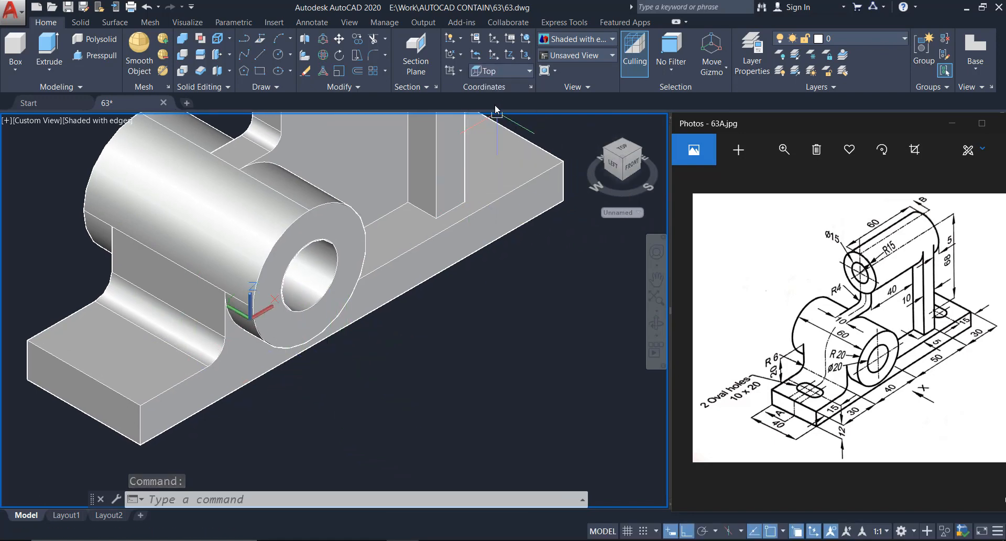
key("F7")
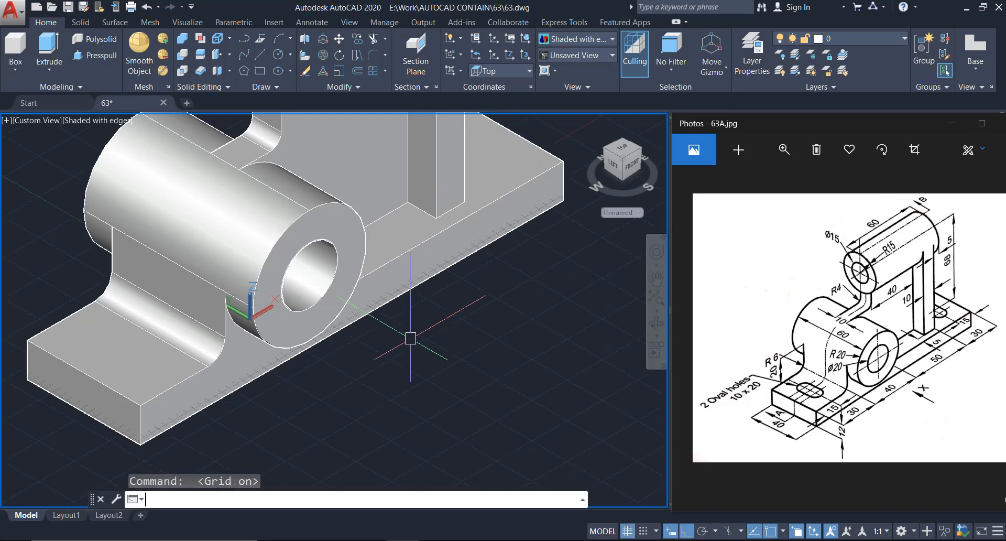
- Draw a circle of diameter 10 in the empty space in front of the base
middle_click_drag(416, 406, 399, 348)
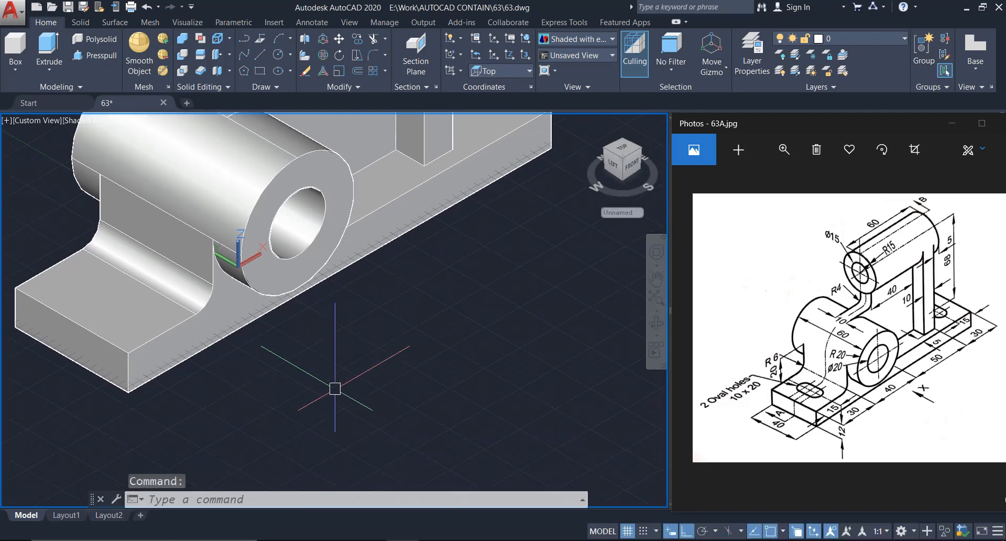
middle_click_drag(342, 390, 336, 385)
key("ctrl+z")
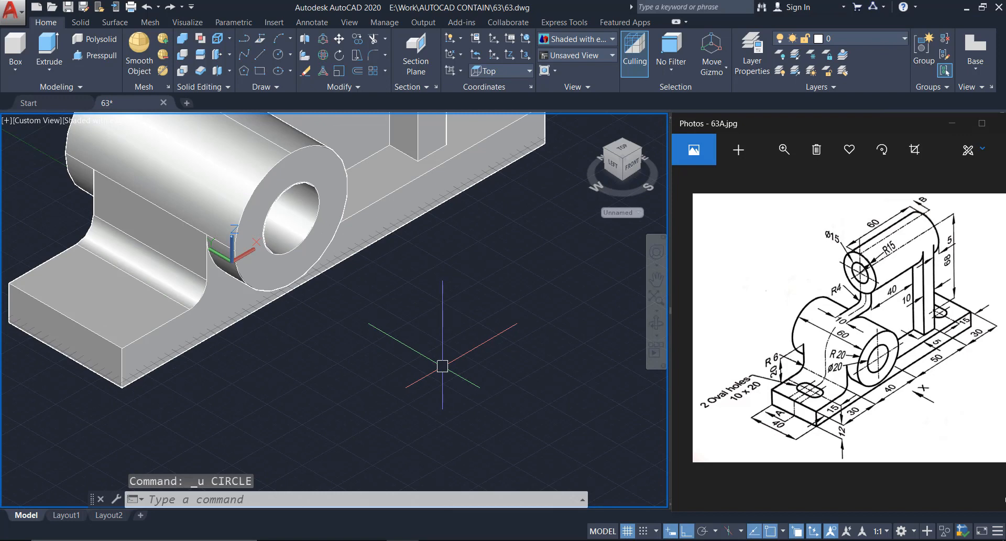
key("Return")
scroll(414, 385, "up", 2)
left_click(370, 359)
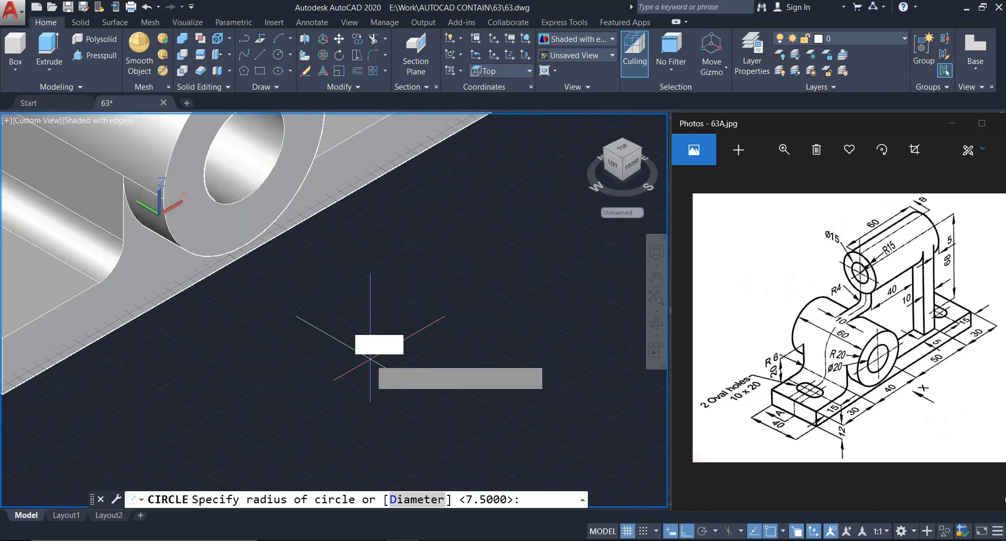
type("D")
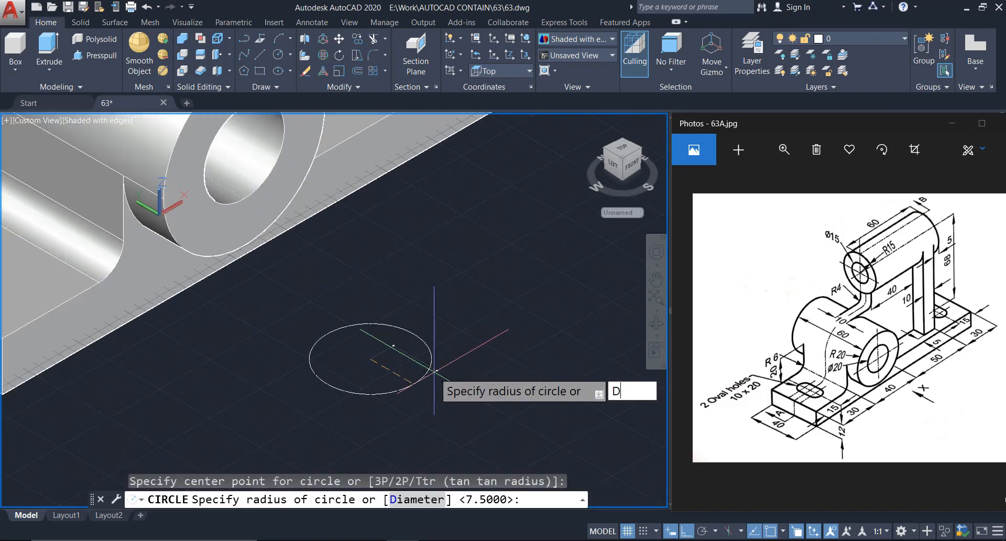
key("Return")
type("10")
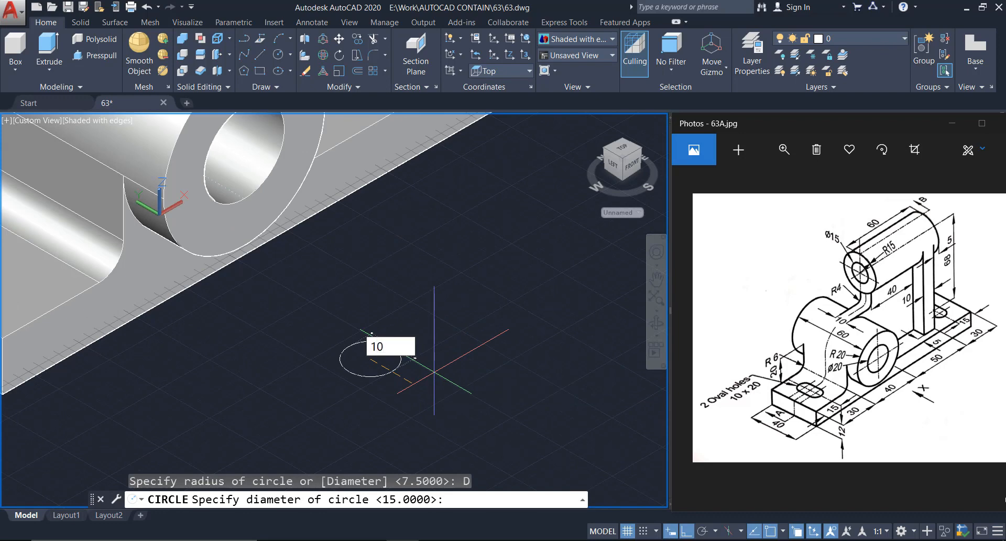
key("Return")
- Copy the diameter 10 circle 10 forward along the direction of the base's depth
scroll(404, 372, "up", 2)
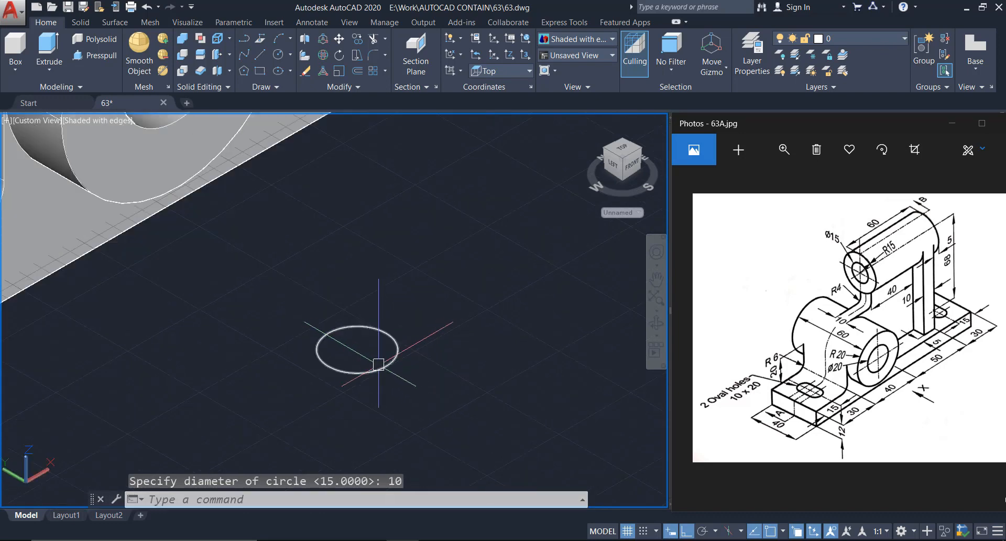
left_click(379, 364)
key("Return")
left_click(407, 292)
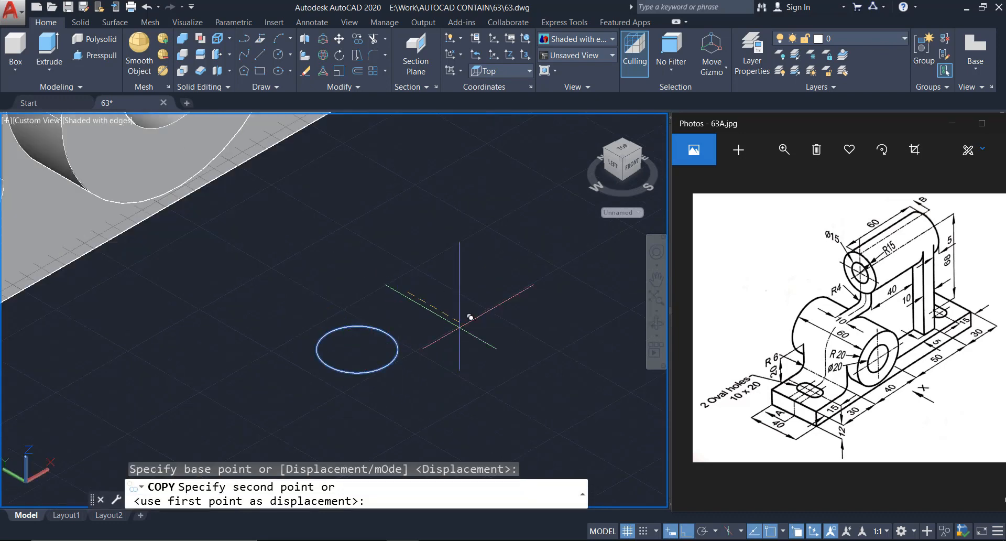
type("10")
key("Return")
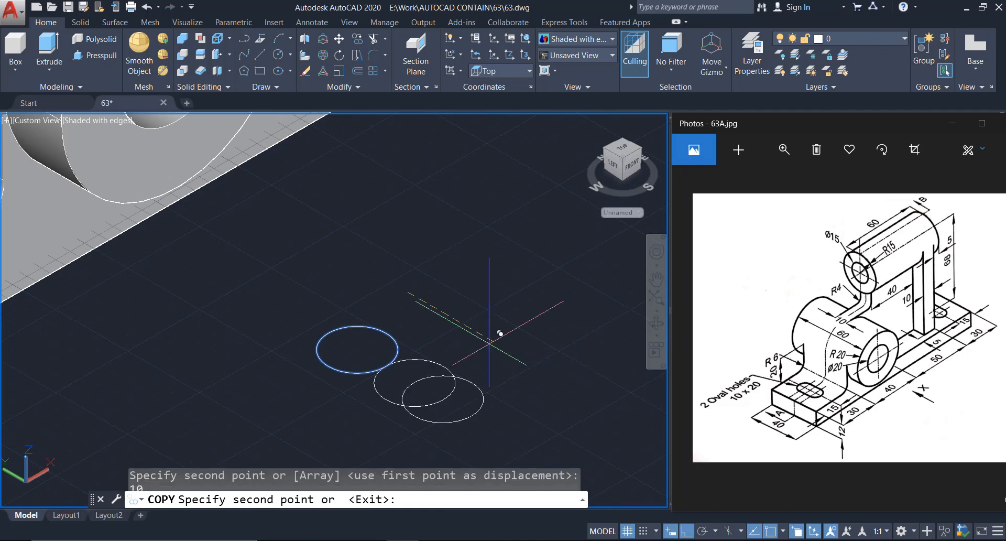
key("Escape")
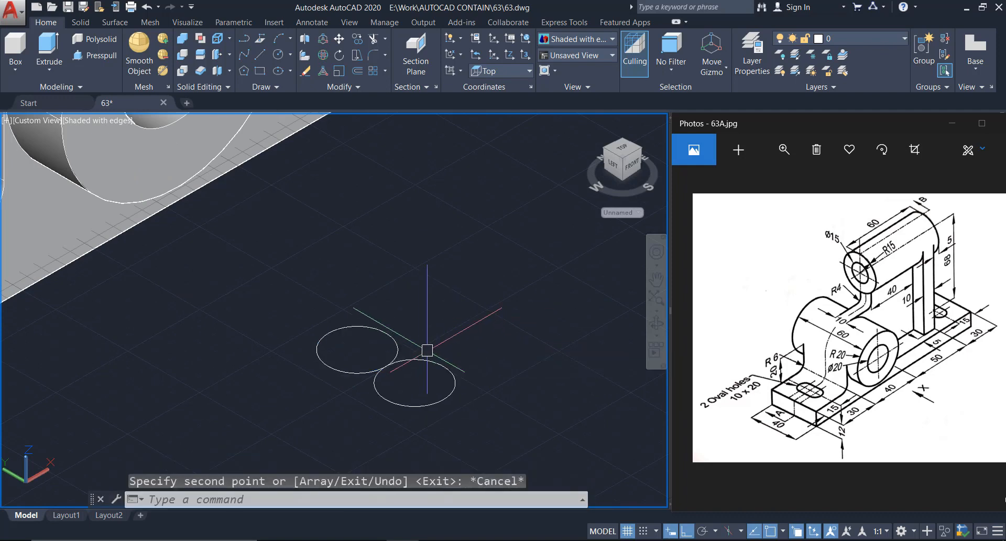
- Connect the two diameter 10 circles with a straight 10 line along each side, forming the outline of the oval
scroll(427, 350, "up", 2)
type("l")
key("Return")
left_click(368, 325)
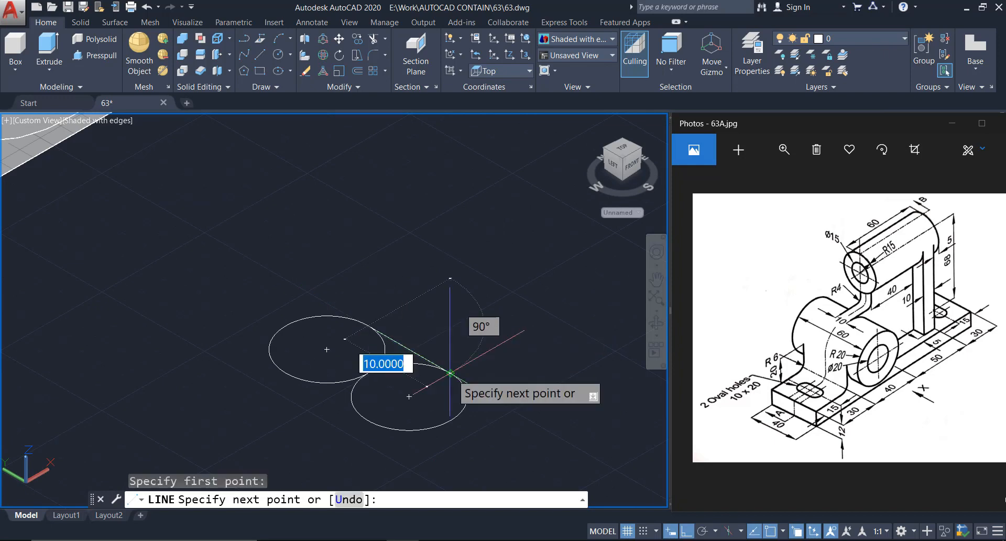
left_click(450, 372)
key("Escape")
key("Return")
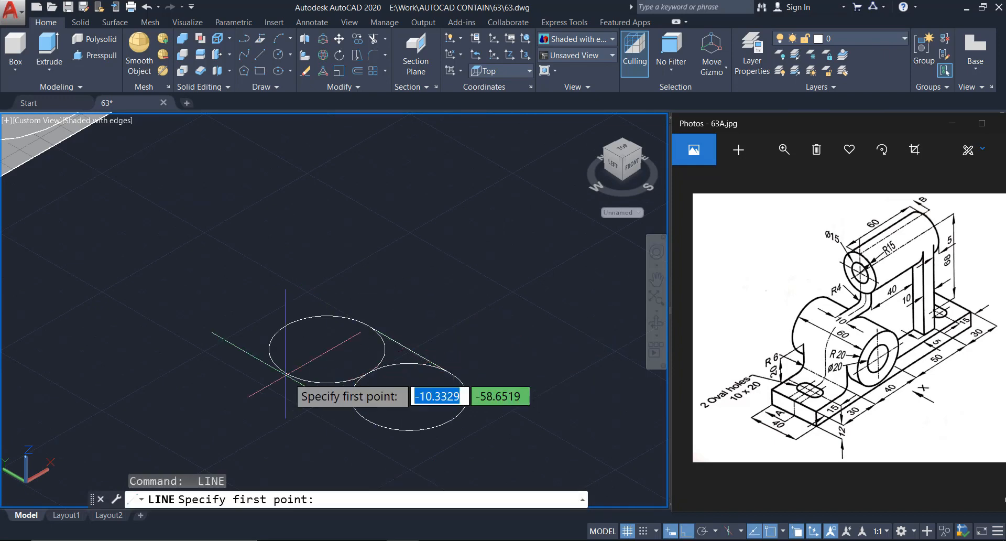
left_click(288, 376)
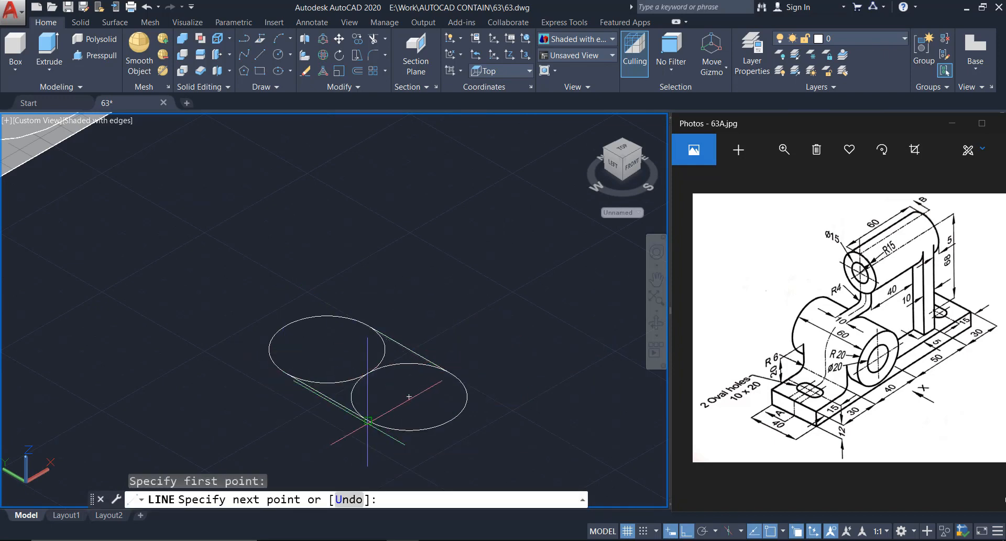
left_click(403, 400)
key("Escape")
- Trim away the inner arcs of both circles, leaving only the outer outline of the 10 x 20 oval
type("tr")
key("Return")
key("Return")
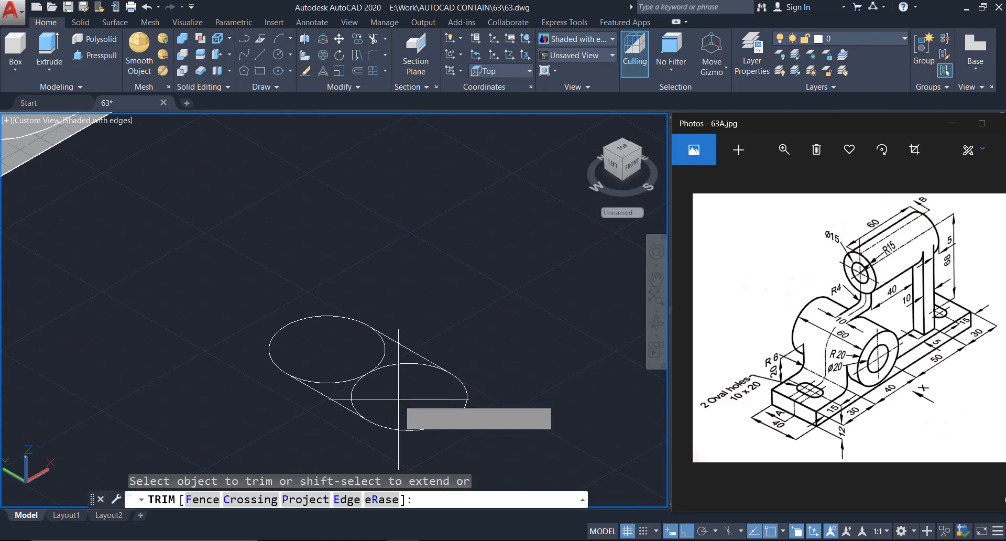
left_click_drag(401, 401, 356, 362)
key("Escape")
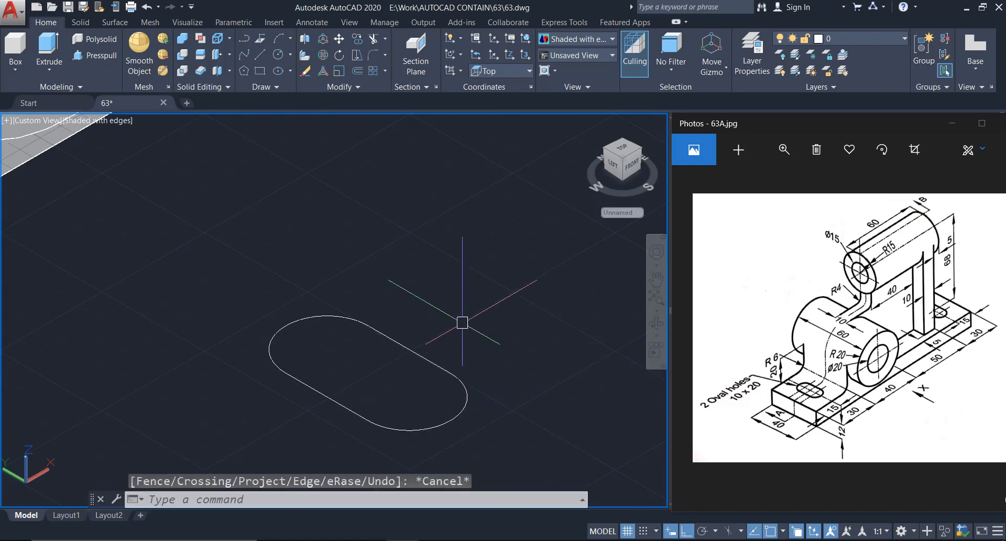
- Join the two lines and two arcs of the oval outline into one closed polyline
scroll(455, 354, "down", 5)
scroll(417, 357, "up", 2)
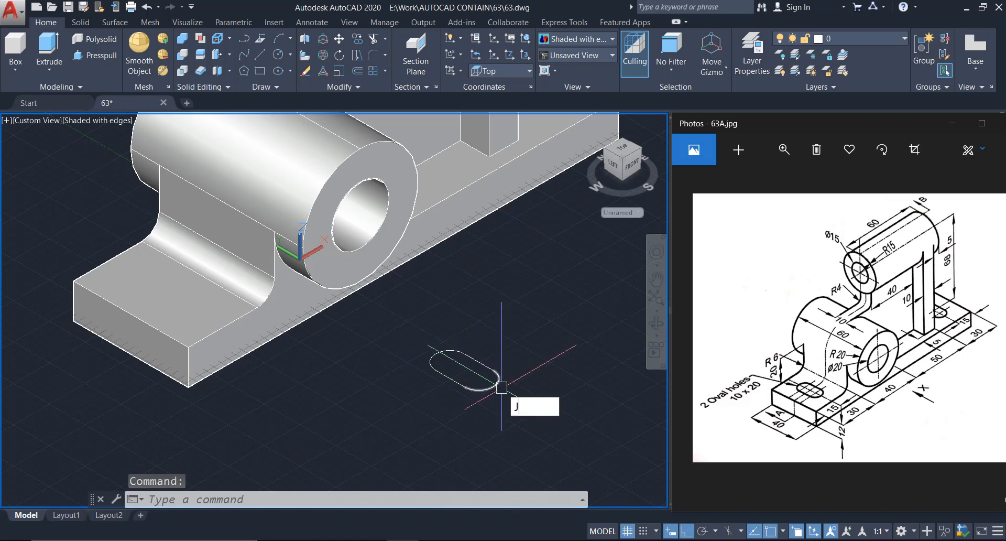
type("J")
key("Return")
left_click(404, 331)
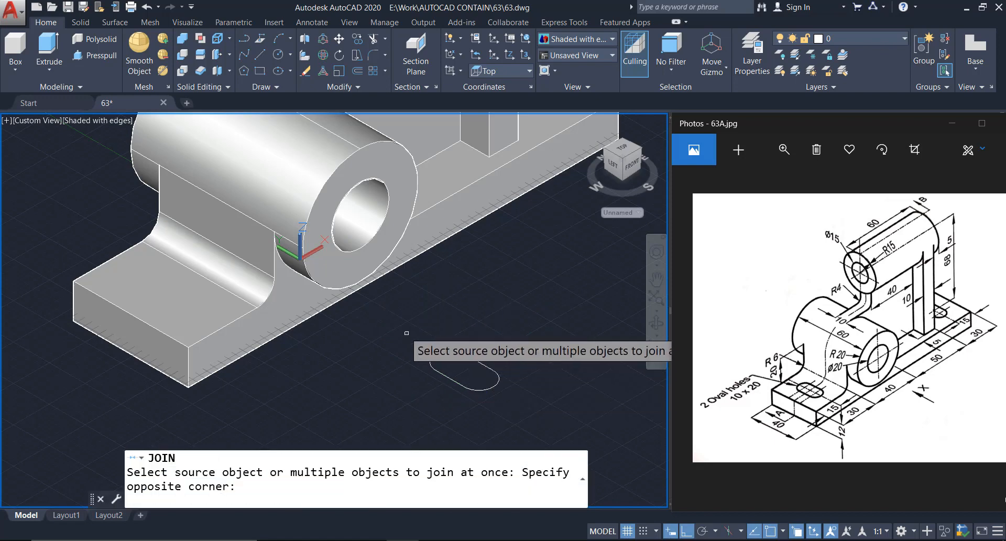
left_click(537, 422)
key("Return")
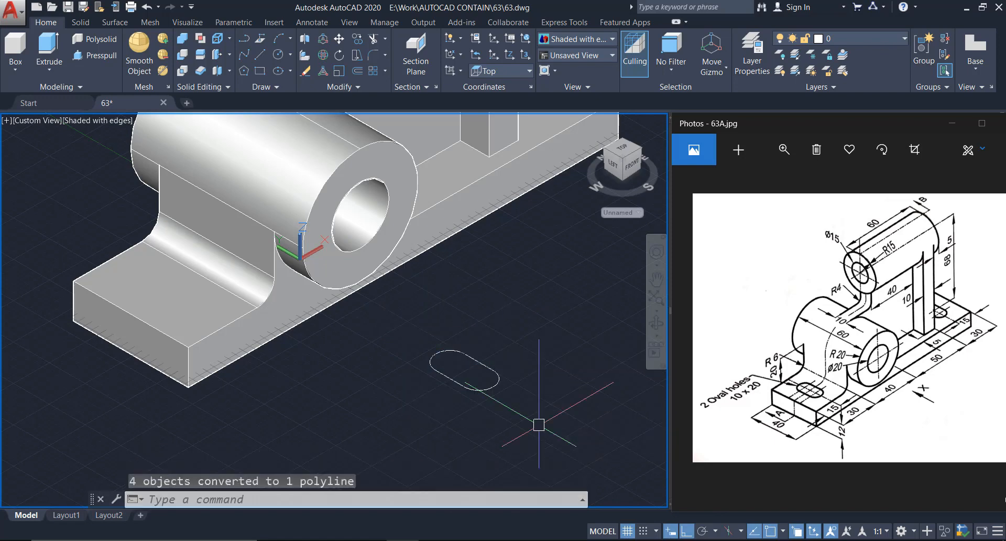
left_click(474, 392)
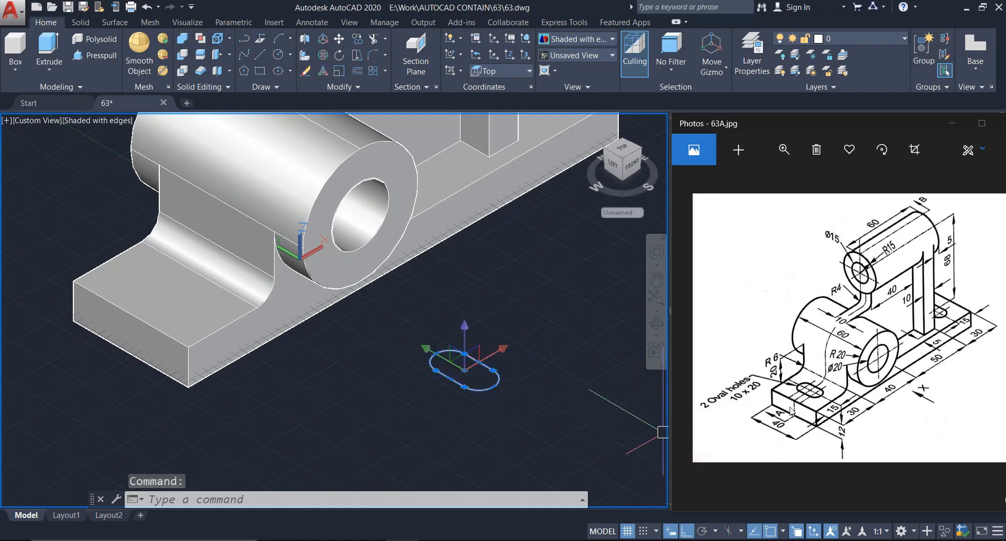
key("Escape")
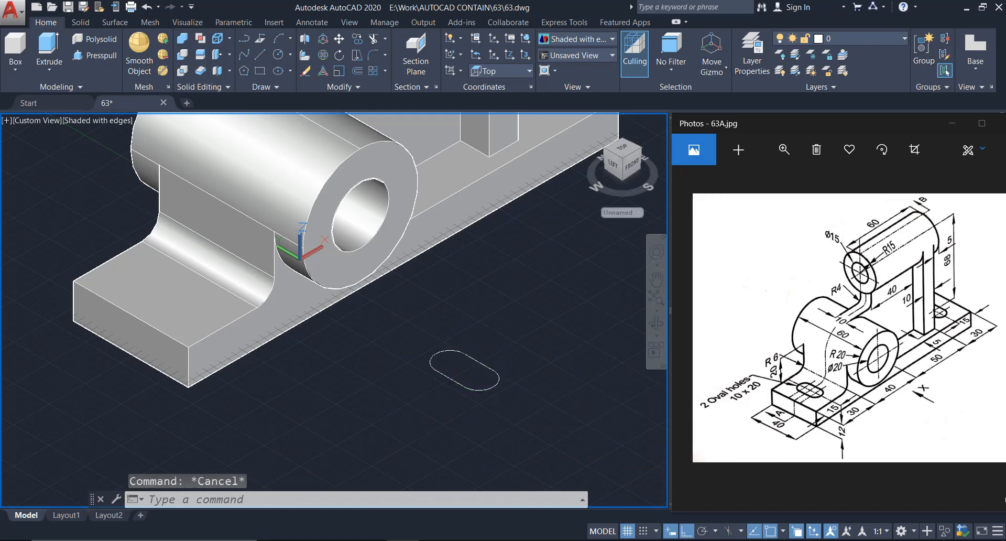
- Move the oval by its centre onto the base's top face, 15 inward from the midpoint of the near end's top edge
left_click(498, 382)
type("m")
key("Return")
scroll(462, 388, "up", 2)
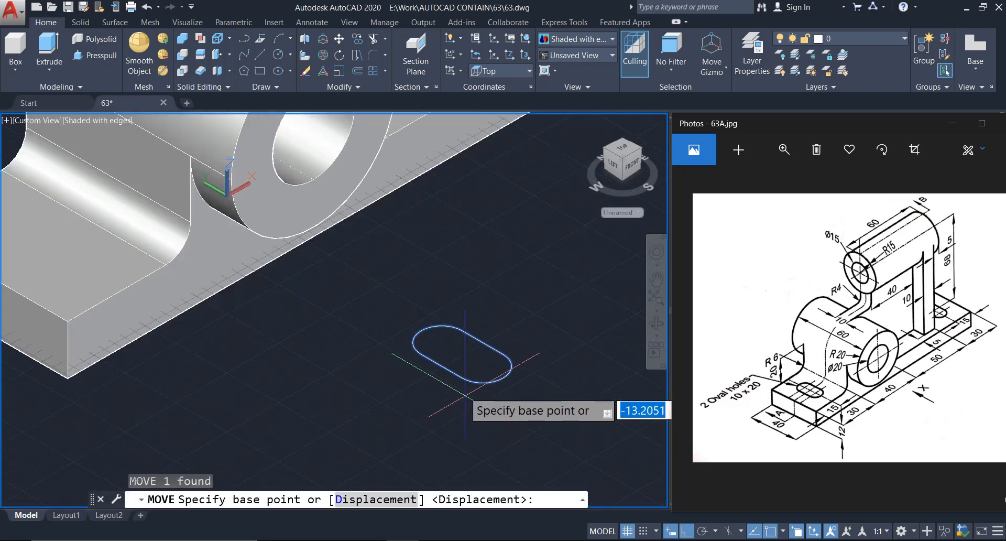
left_click(462, 354)
scroll(456, 388, "down", 2)
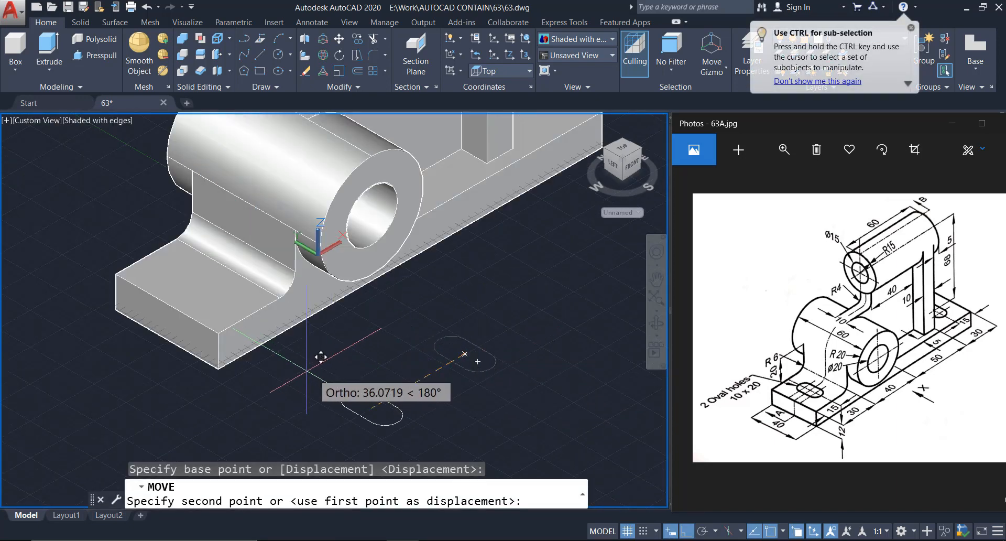
scroll(321, 357, "up", 1)
scroll(292, 337, "up", 1)
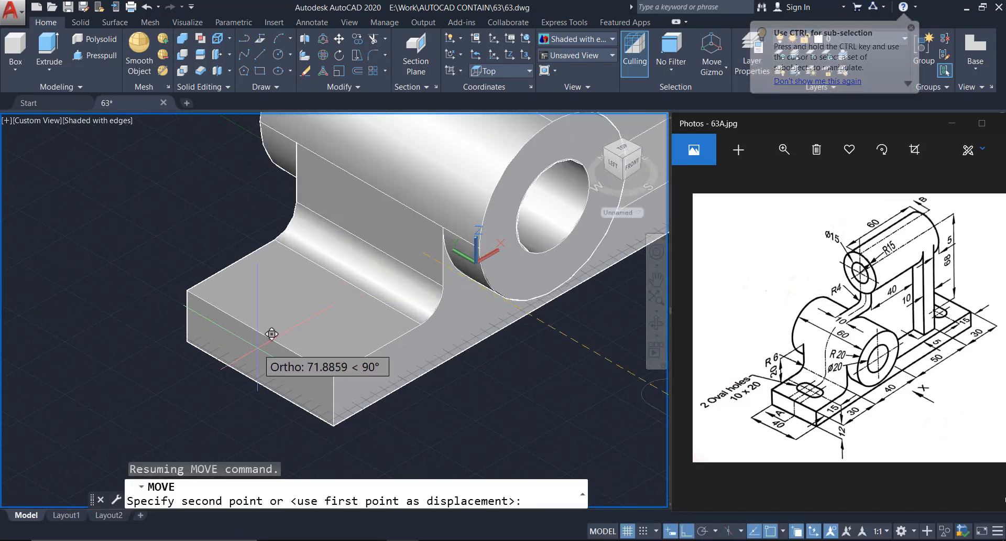
right_click(257, 348, "shift")
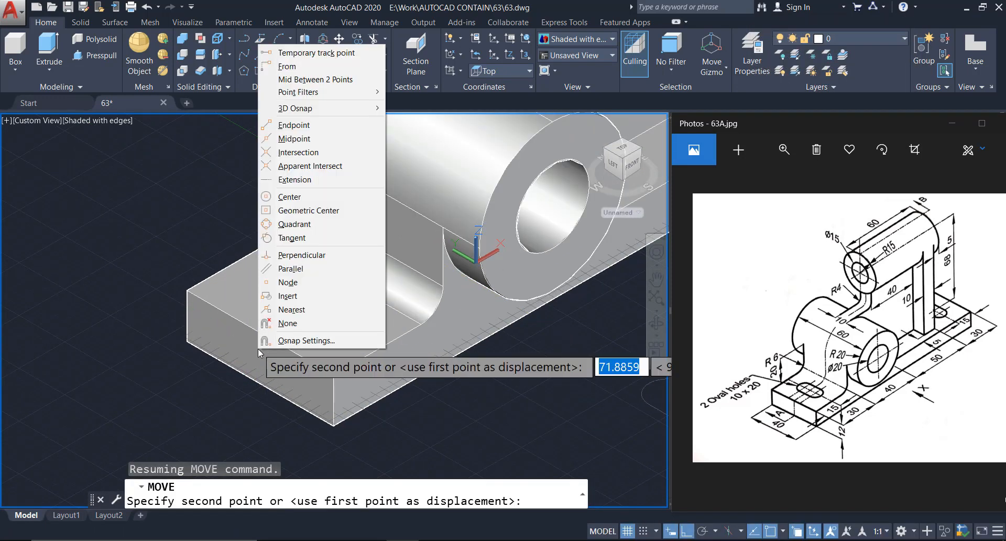
left_click(287, 67)
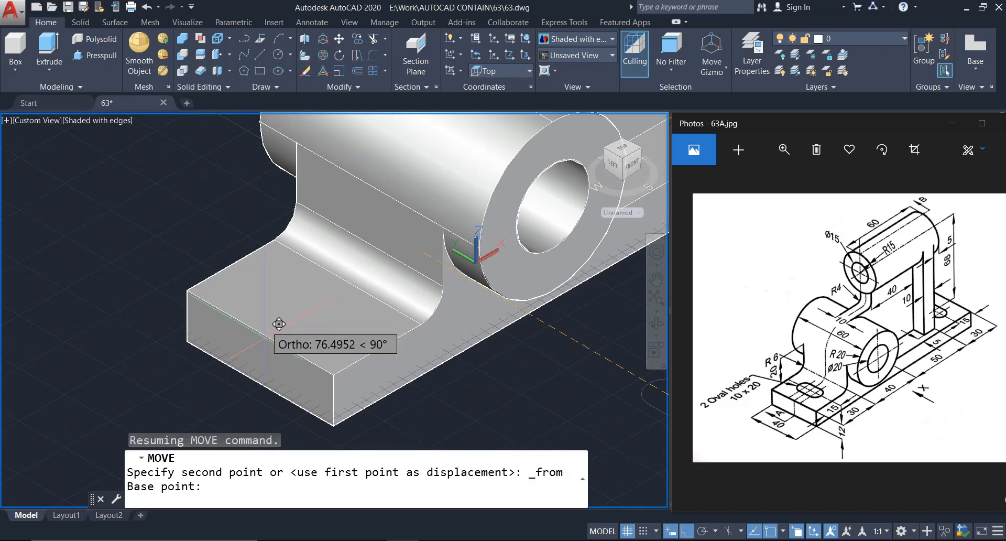
scroll(271, 328, "up", 2)
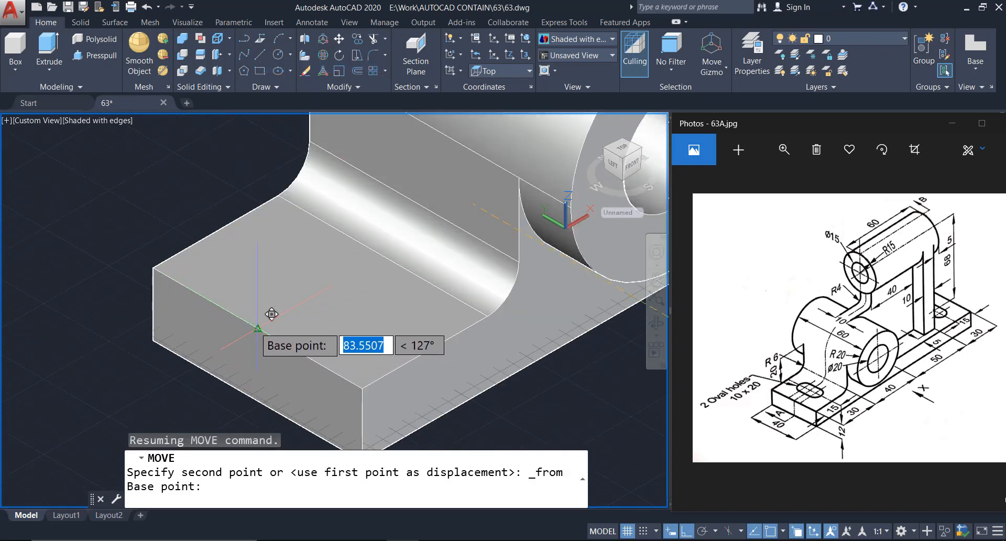
left_click(272, 313)
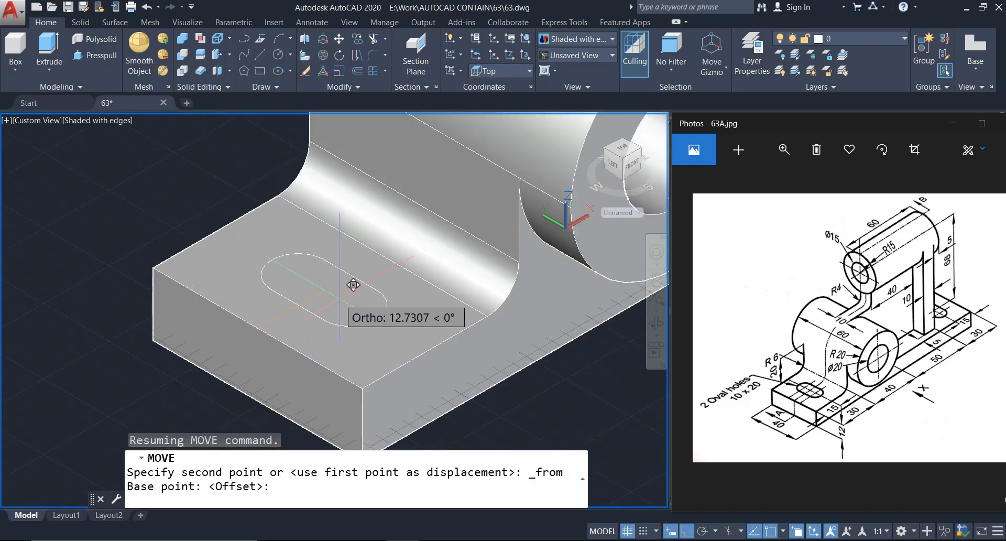
type("15")
key("Return")
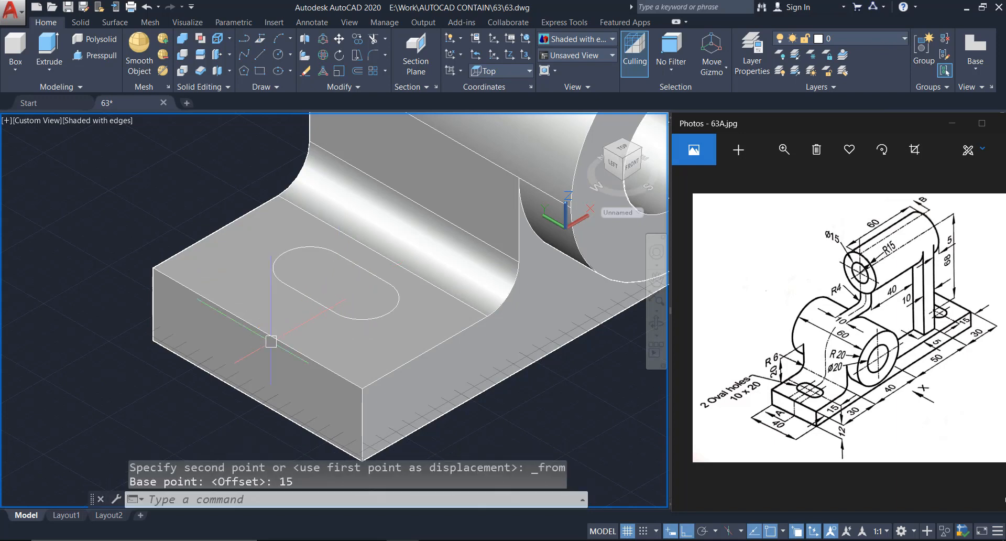
- Copy the oval 120 along the base's length onto the far end of its top face
scroll(333, 375, "down", 2)
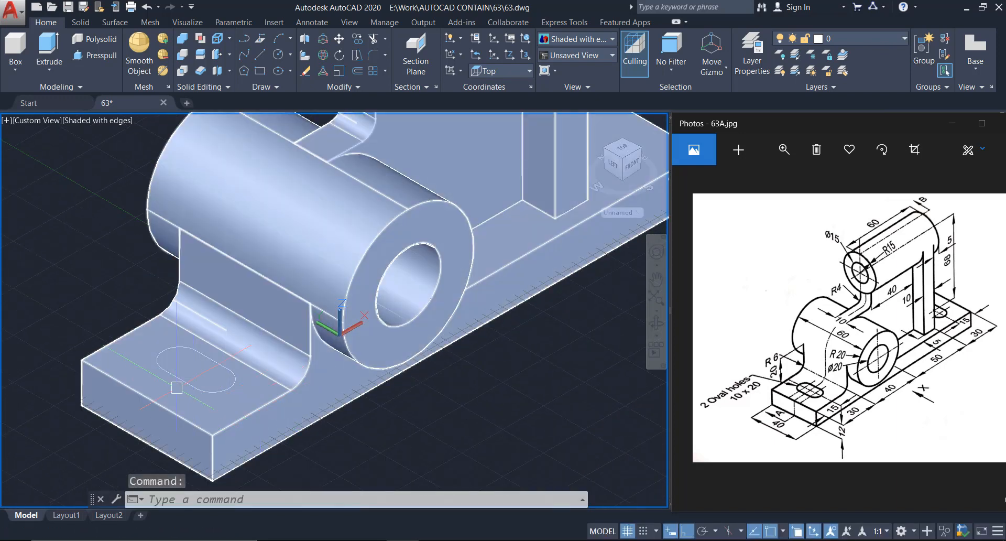
scroll(203, 366, "down", 2)
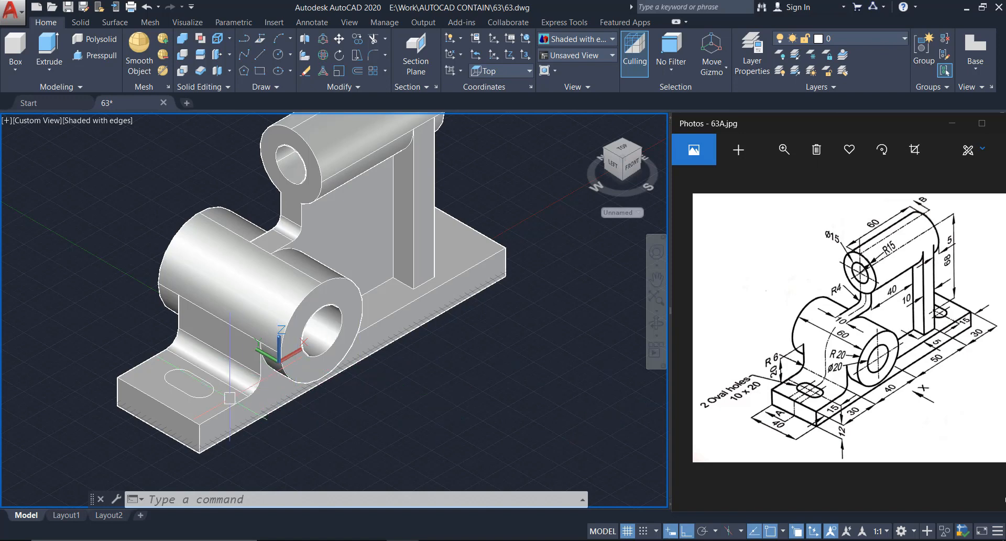
left_click(124, 341)
left_click(273, 435)
type("CO")
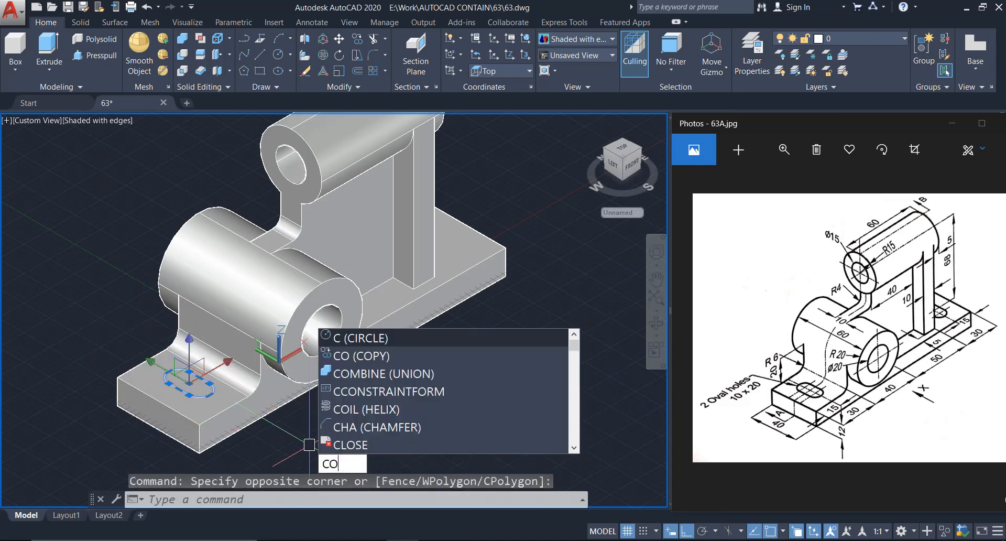
key("Return")
left_click(311, 443)
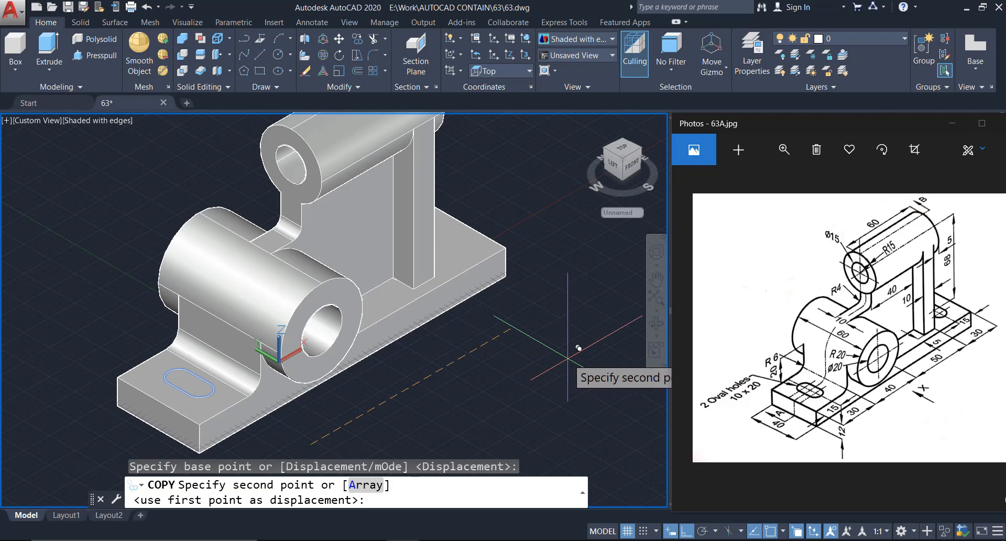
type("120")
key("Return")
key("Escape")
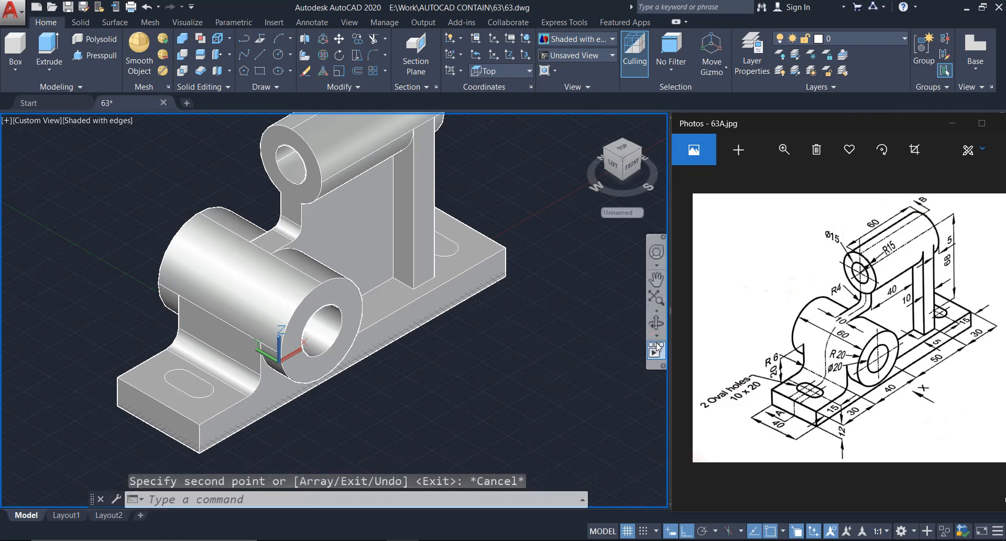
- Presspull both oval areas down past the underside of the base to cut the two through holes
left_click(655, 323)
left_click_drag(530, 322, 487, 327)
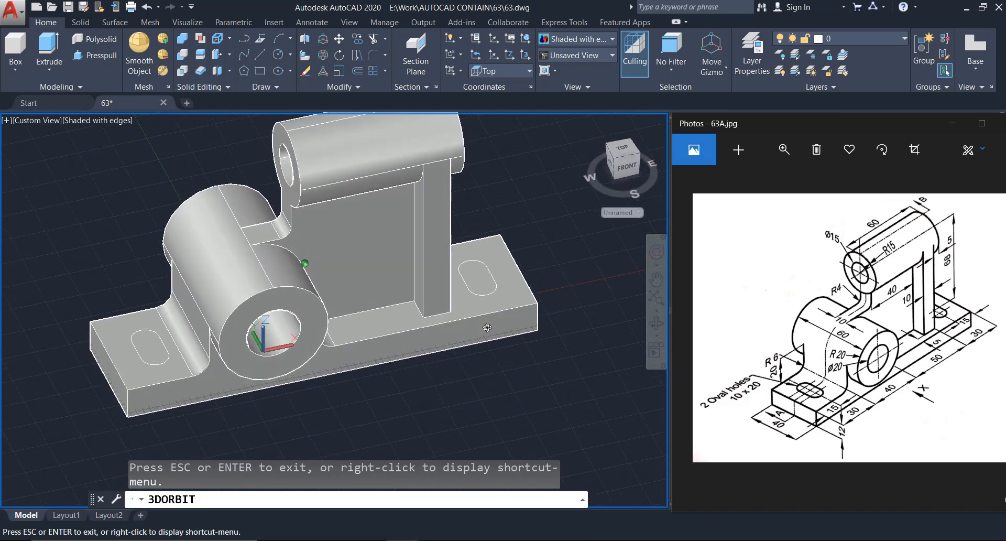
key("Escape")
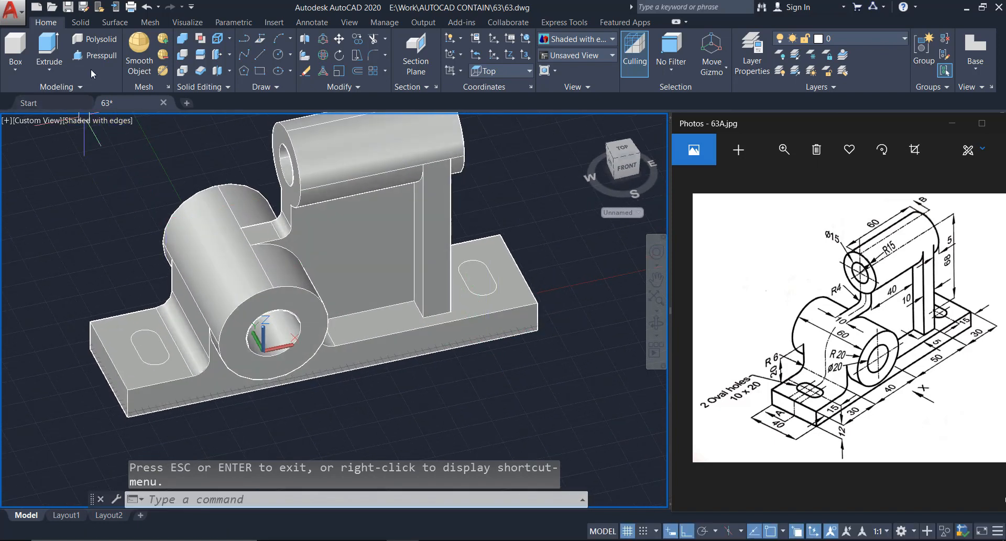
left_click(97, 56)
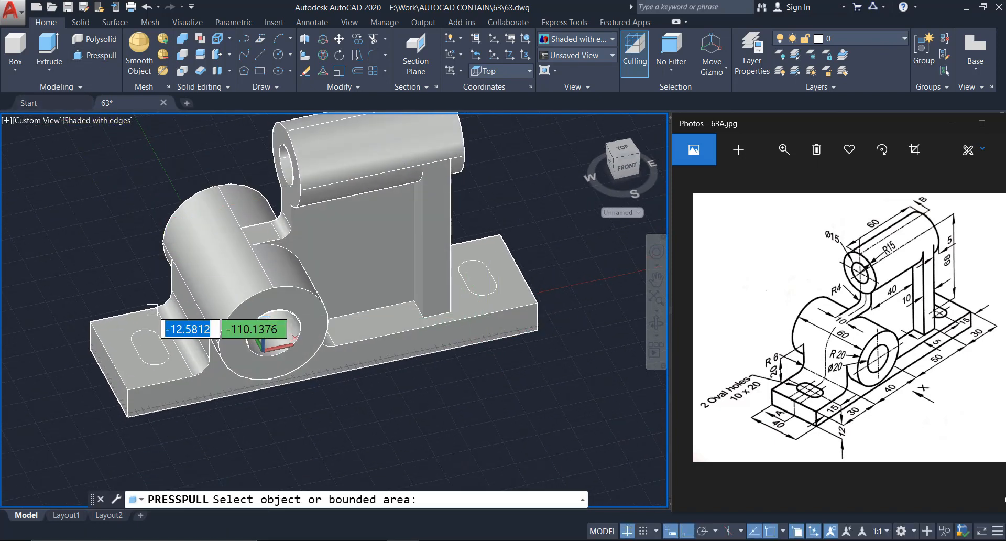
left_click(152, 343)
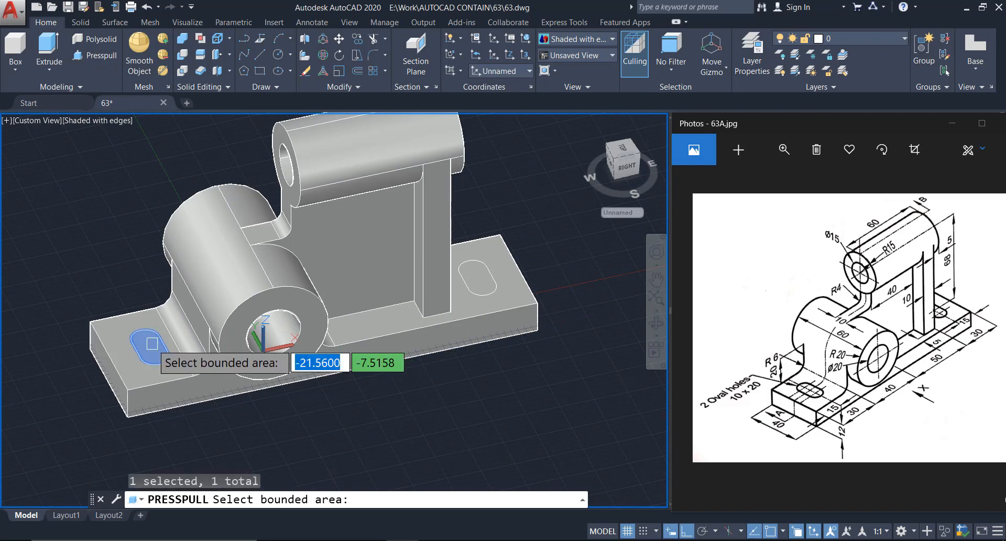
left_click(484, 282)
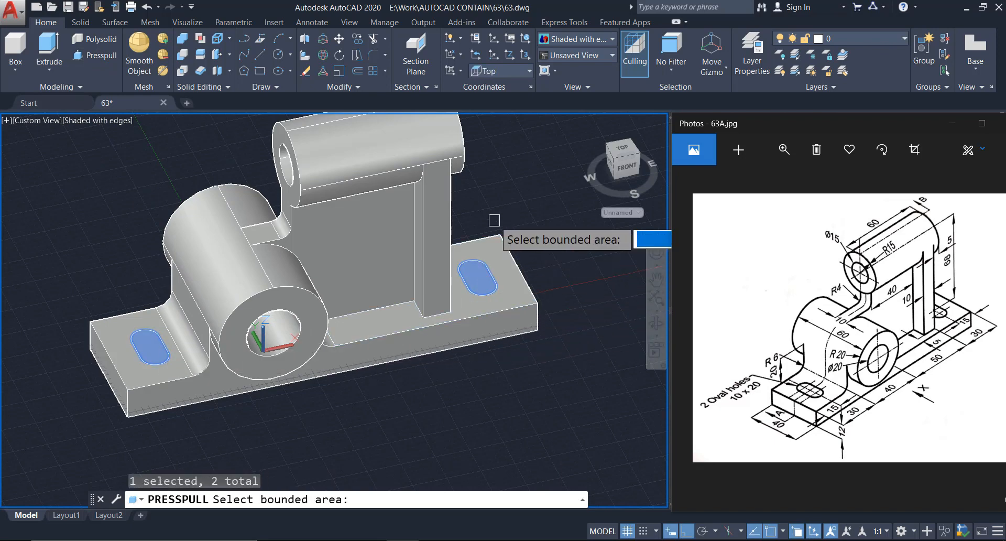
key("Return")
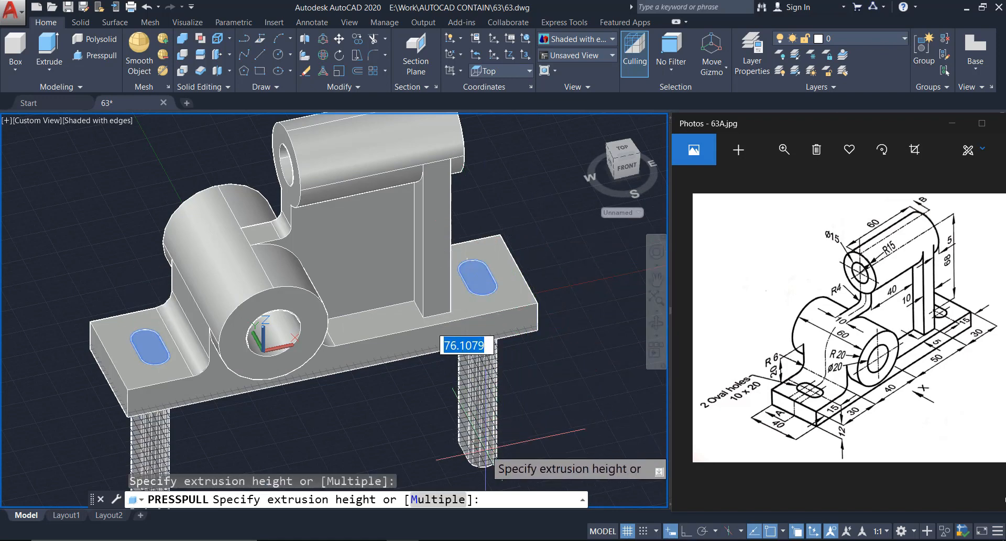
left_click(485, 463)
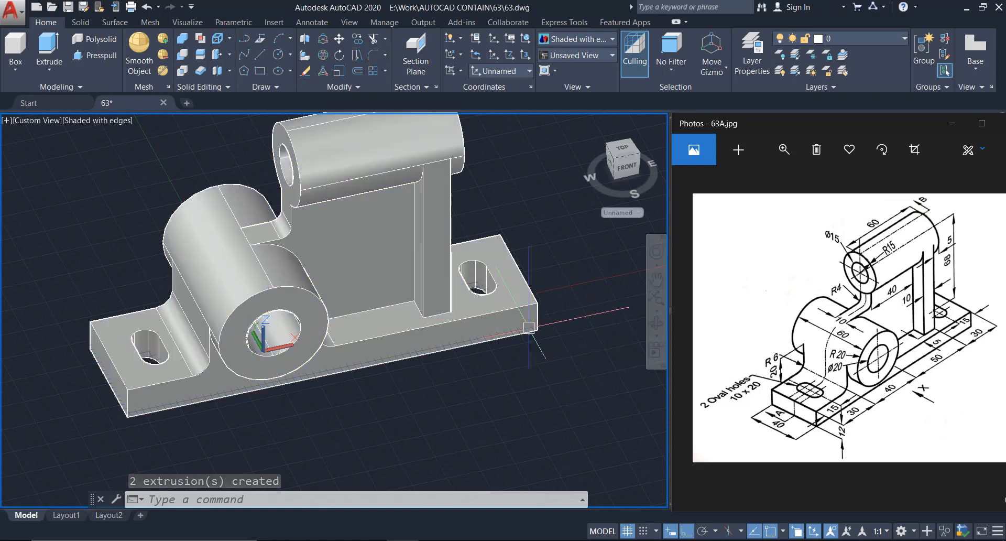
- Examine the finished bracket from several angles, ending on a view oriented like the reference drawing
scroll(425, 378, "down", 3)
scroll(359, 310, "up", 2)
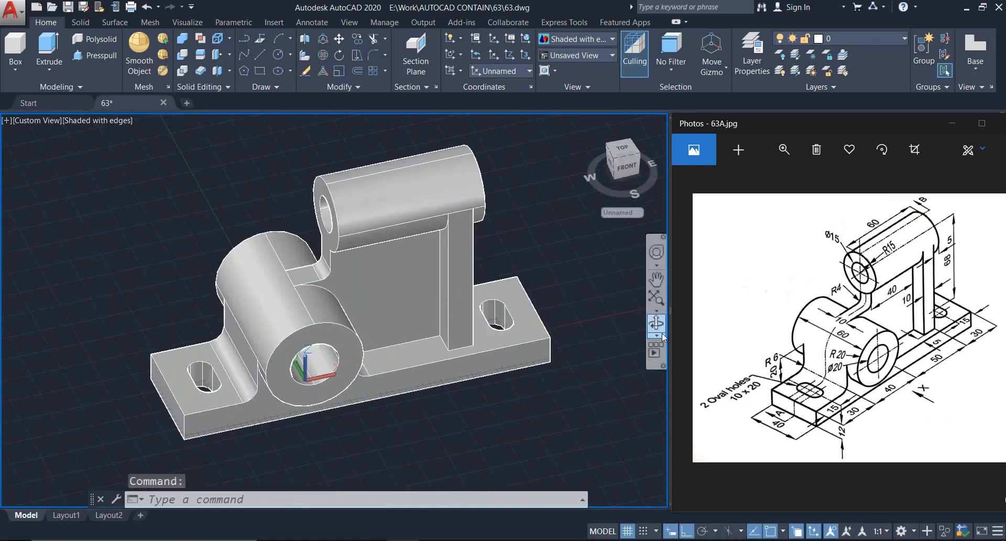
left_click(657, 336)
left_click(386, 314)
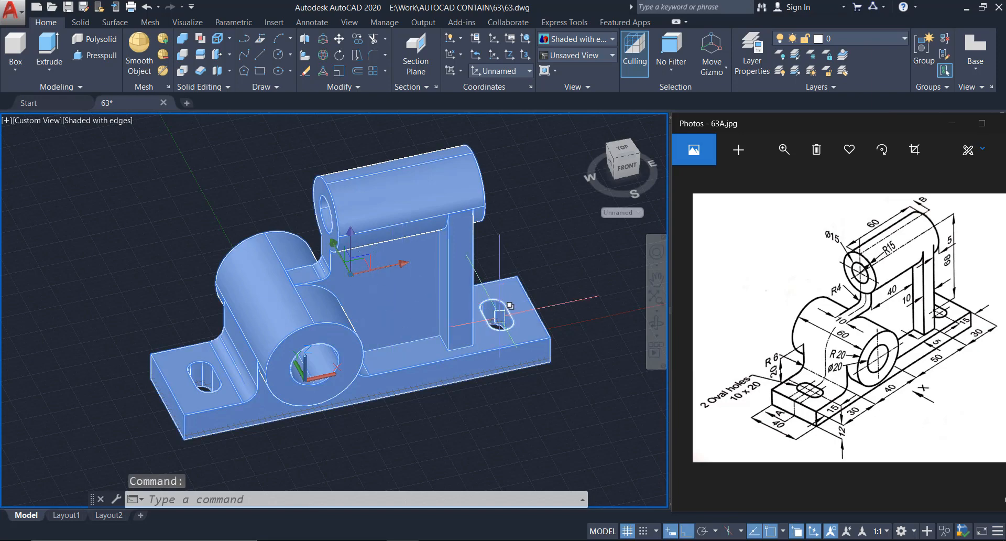
key("Escape")
left_click(656, 324)
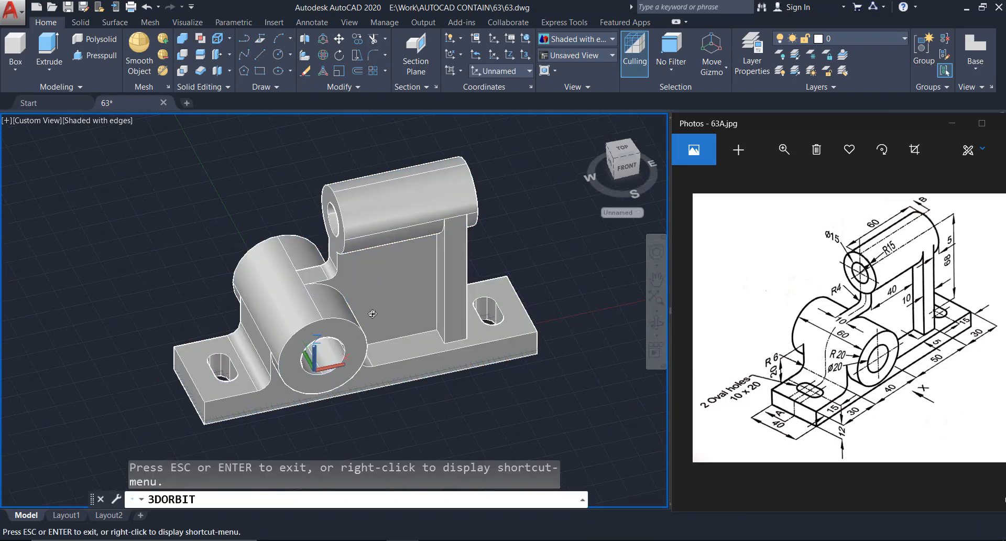
left_click_drag(399, 283, 416, 320)
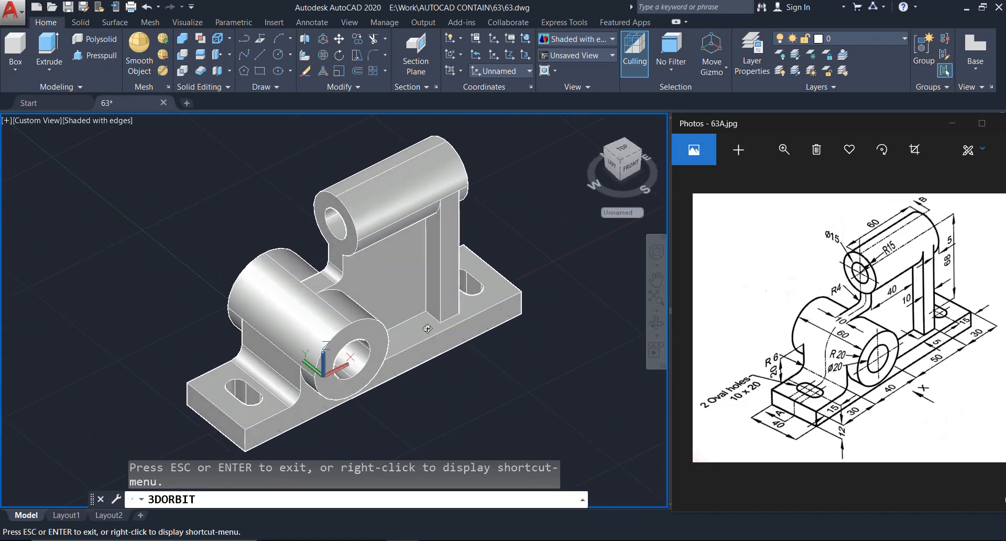
middle_click_drag(427, 328, 409, 324)
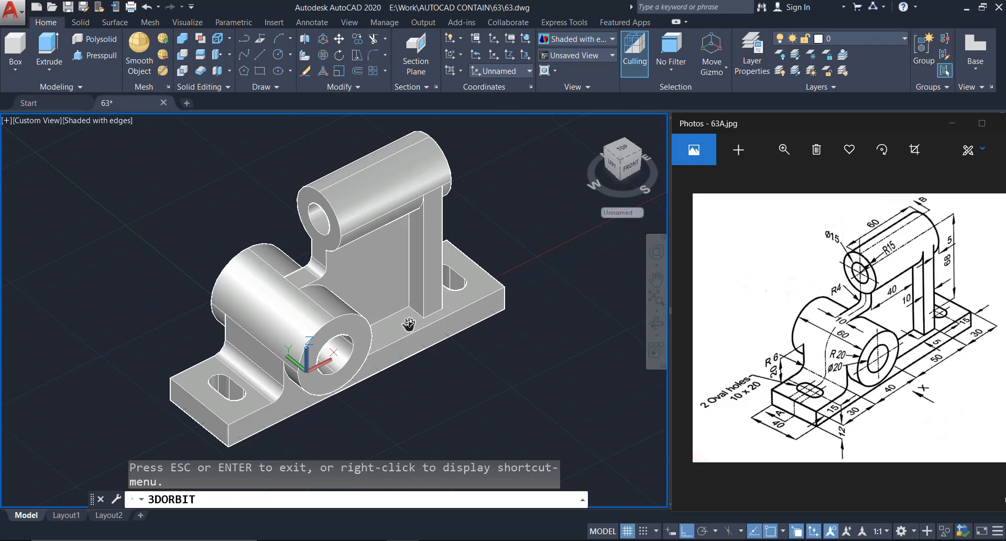